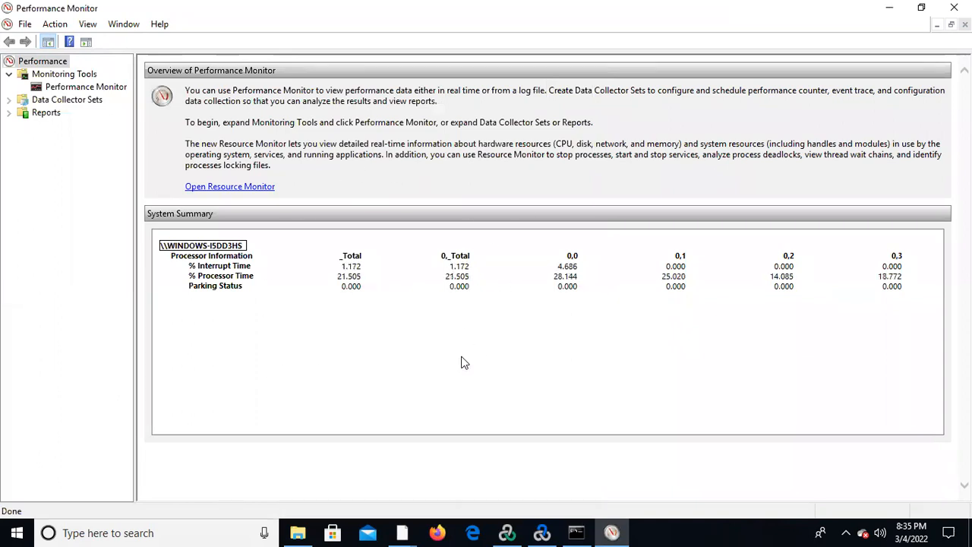
View the live performance graph and browse the User Defined and System report folders, including System Diagnostics.
click(86, 88)
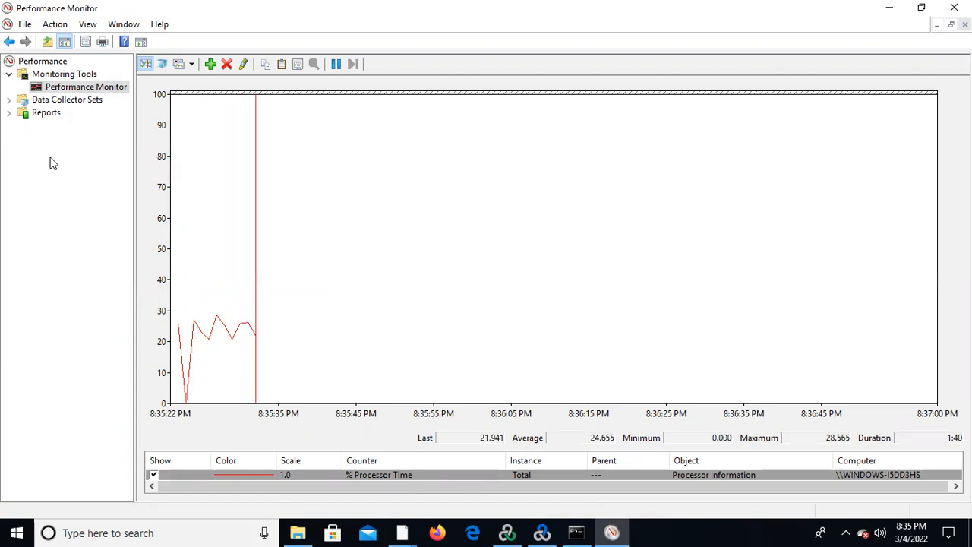
click(9, 114)
click(67, 127)
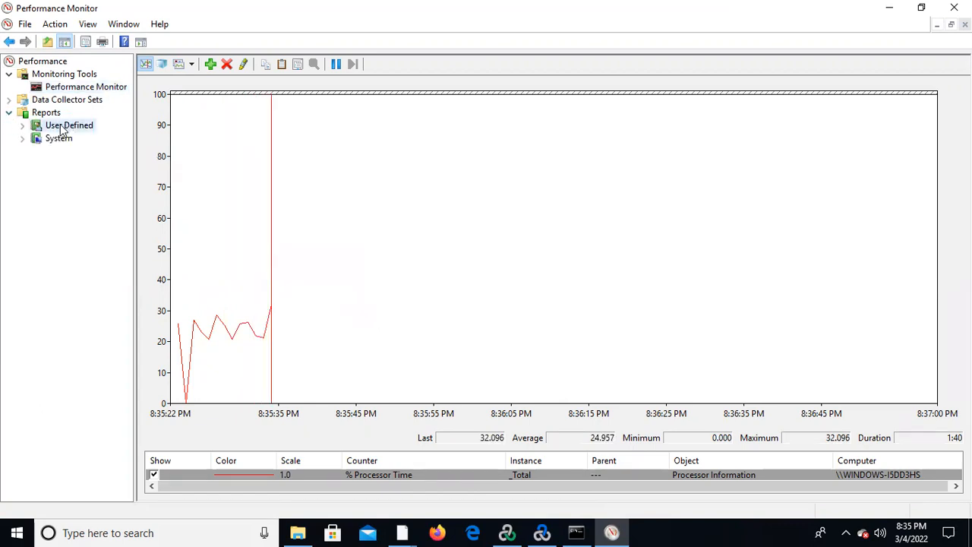
click(23, 127)
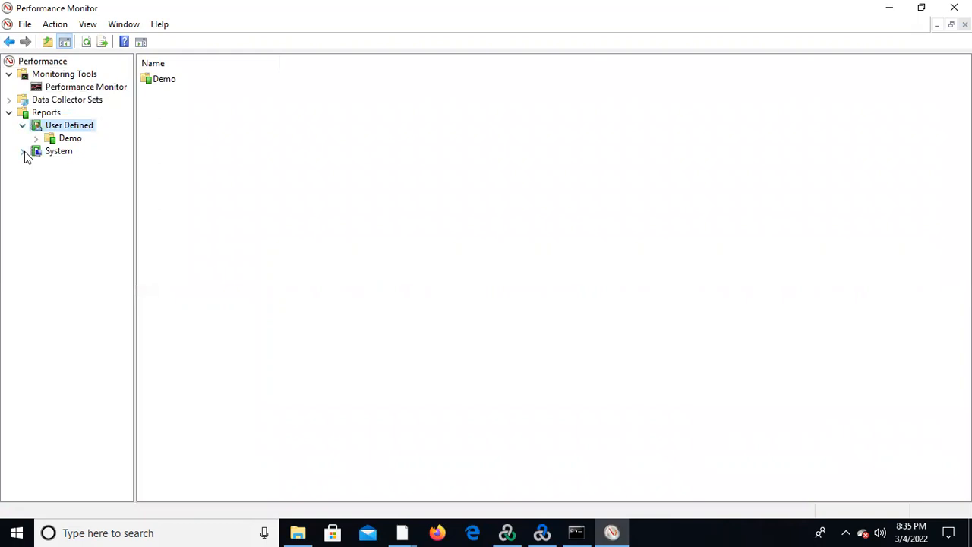
click(22, 152)
click(66, 168)
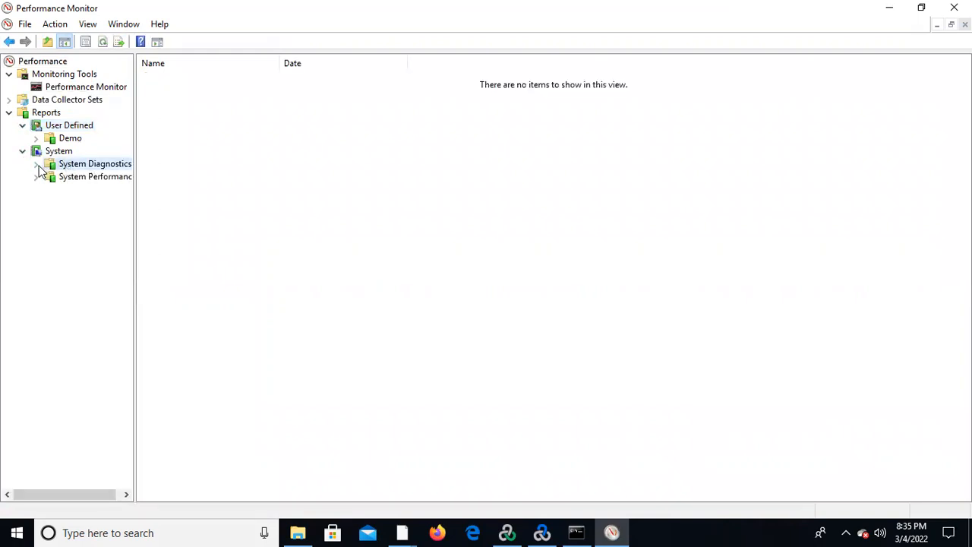
click(8, 113)
Start creating a new data collector set in the User Defined group of Data Collector Sets.
click(75, 101)
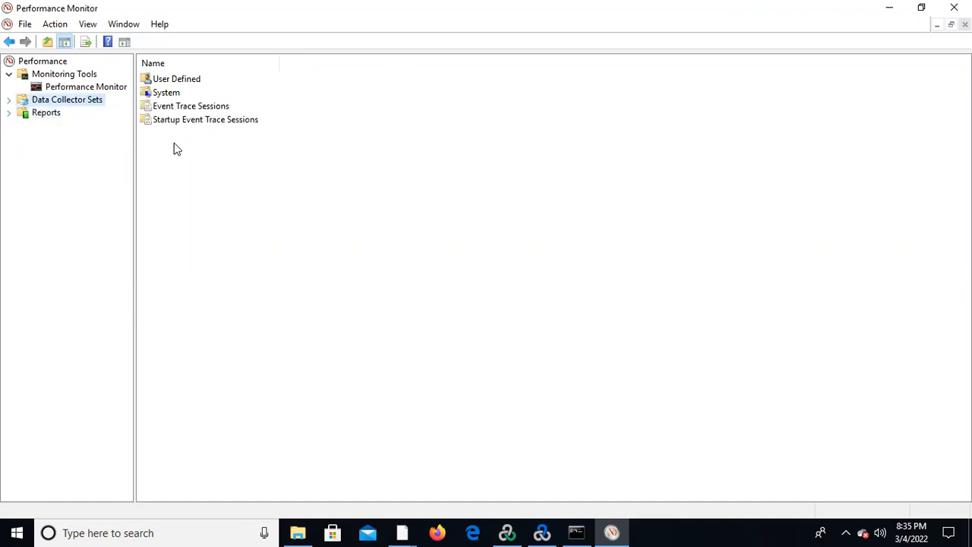
right_click(76, 106)
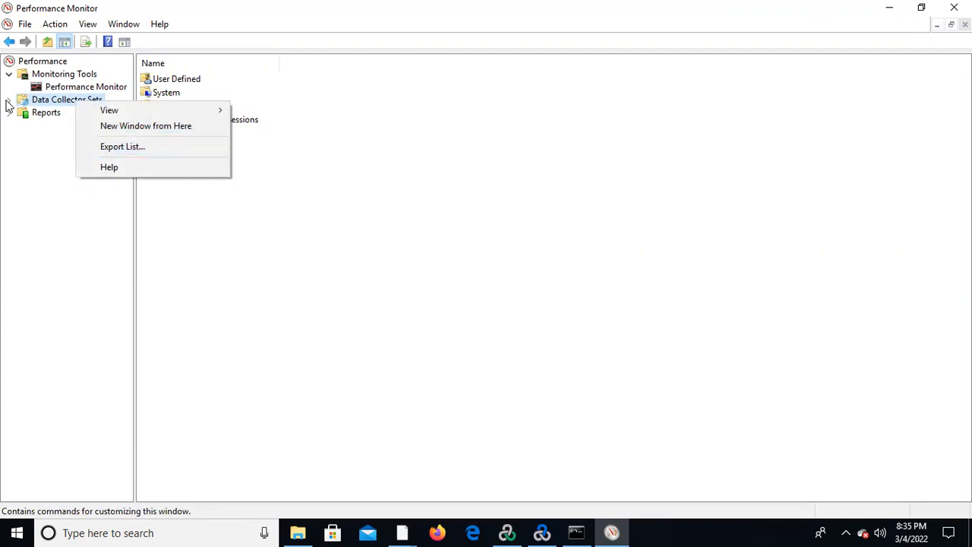
click(8, 99)
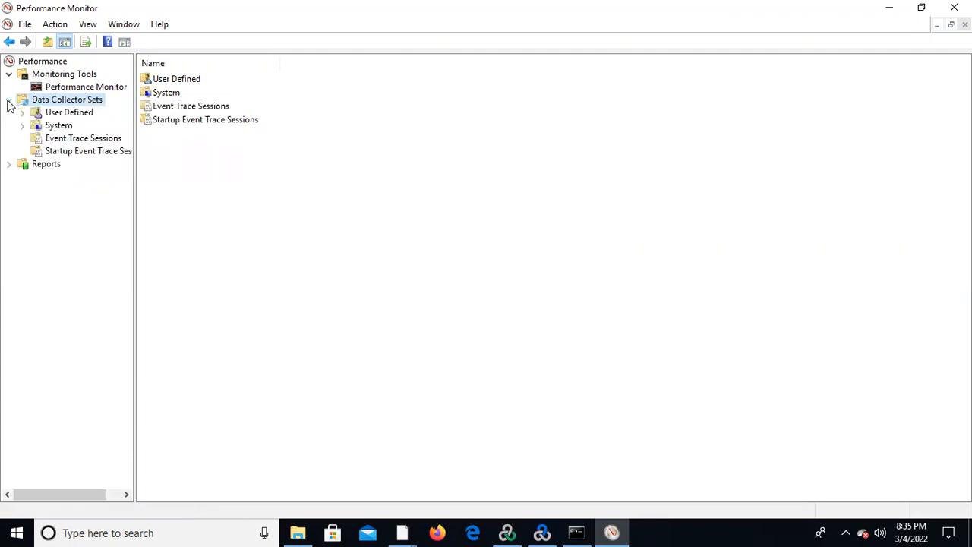
right_click(65, 106)
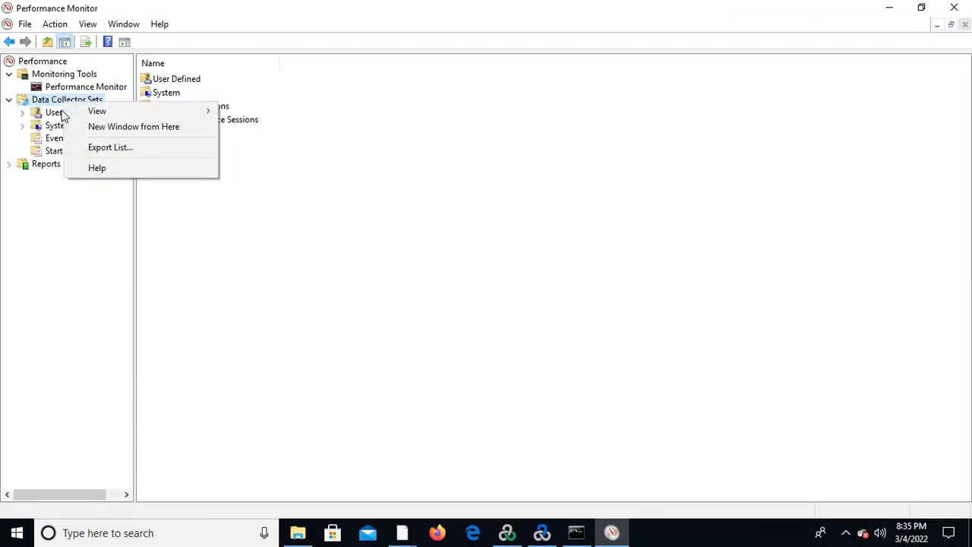
click(66, 114)
right_click(64, 115)
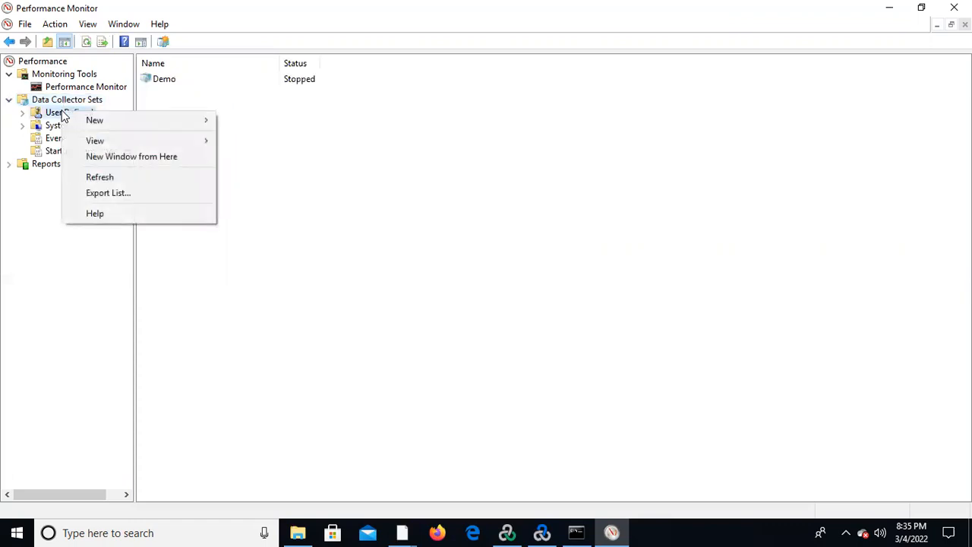
mouse_move(152, 123)
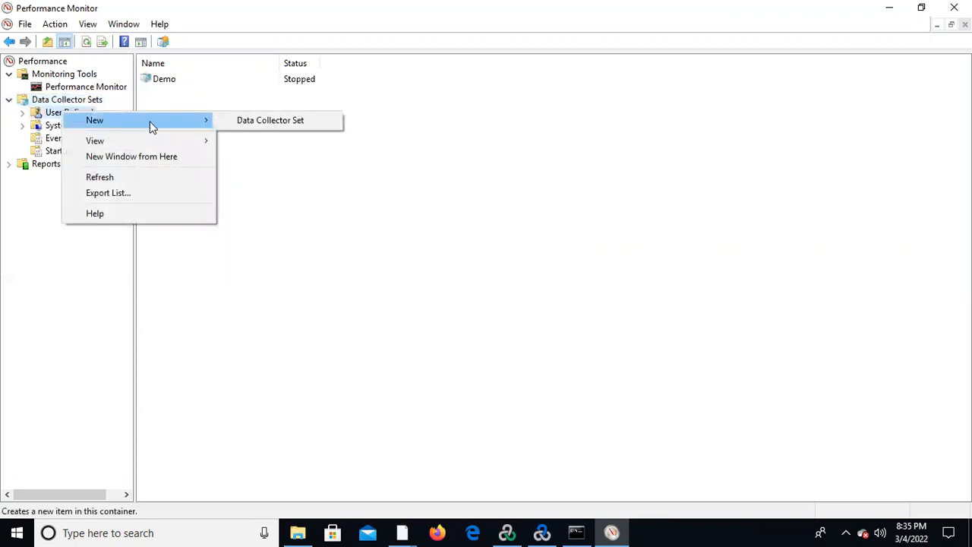
click(270, 120)
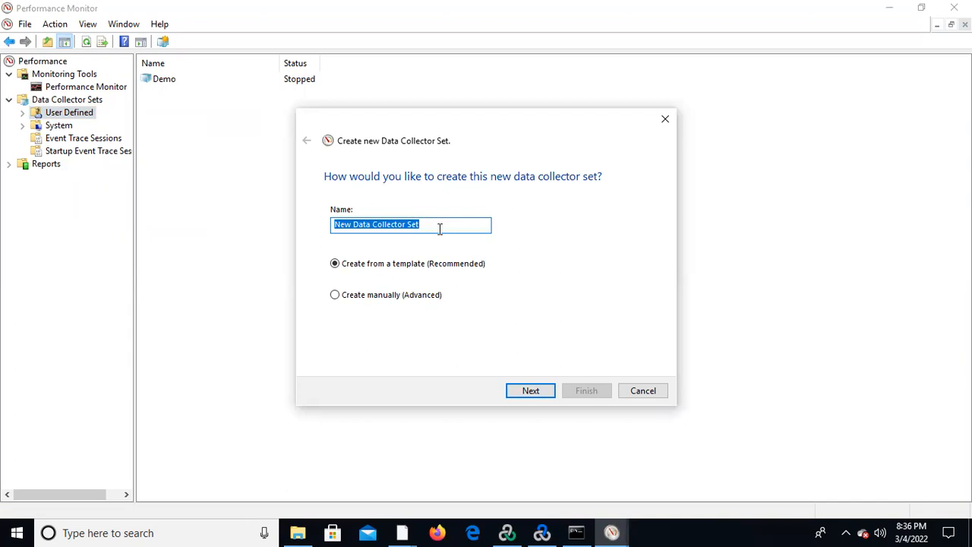
Name the data collector set SampleTest, choose manual creation, and accept data logs with Performance counter as the data type.
key(BackSpace)
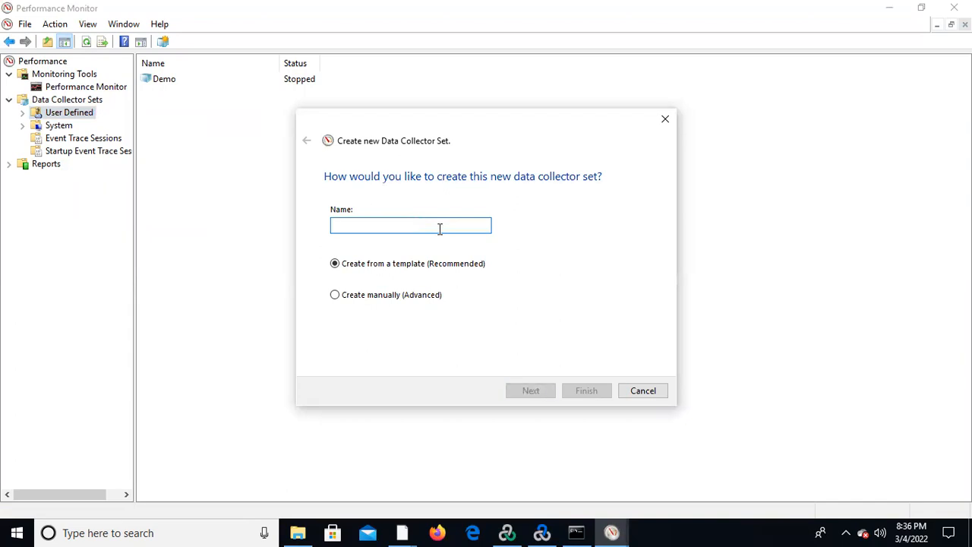
text(SampleTest)
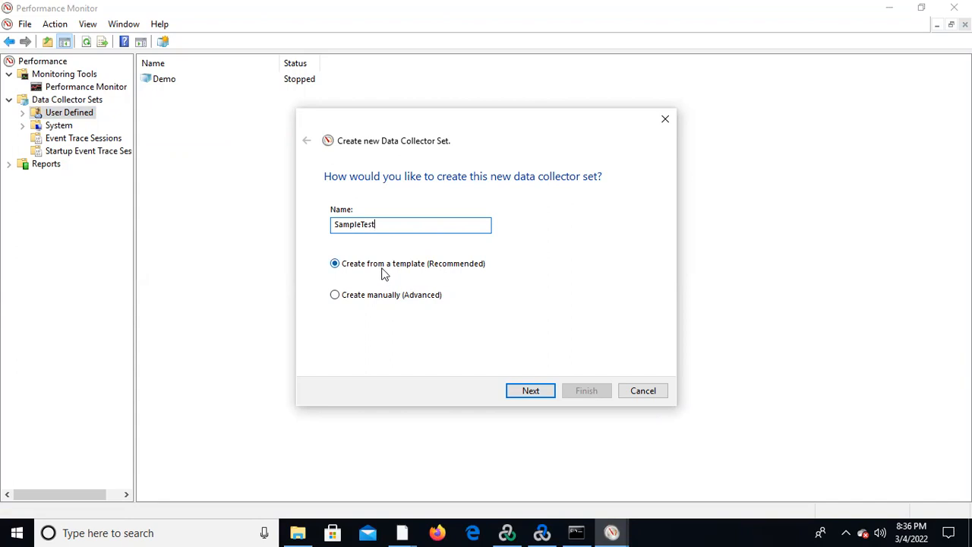
click(338, 299)
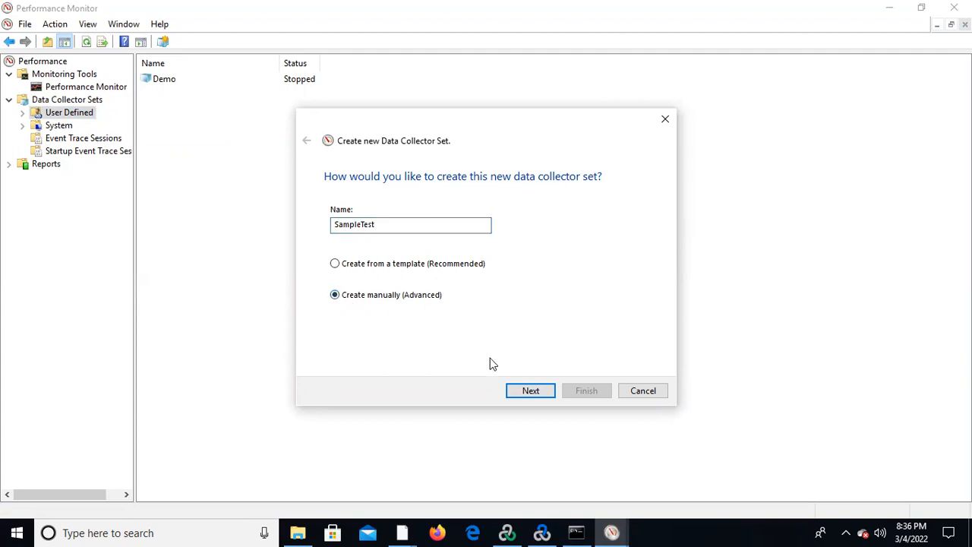
click(531, 393)
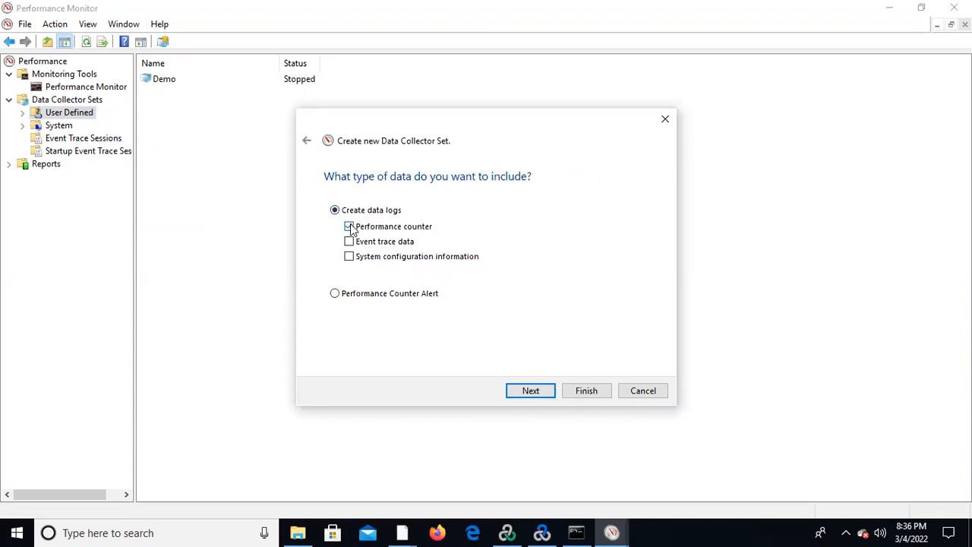
click(531, 392)
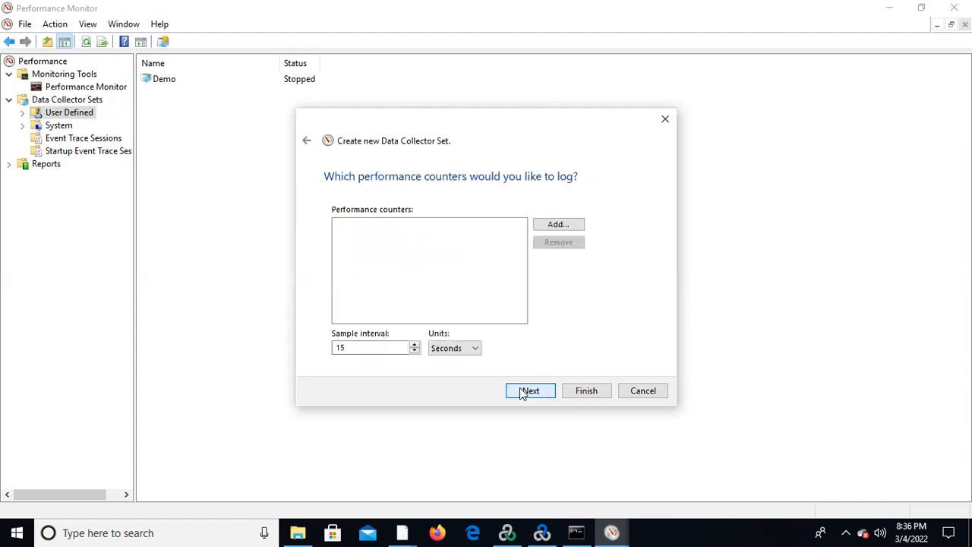
Open the counter selection for the set and expand the Processor Information object on the local computer.
click(557, 228)
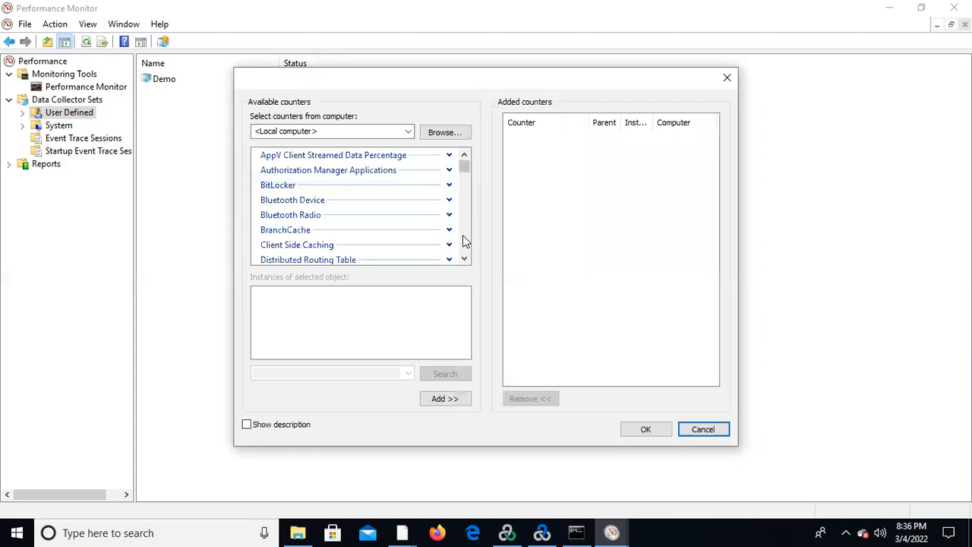
drag(466, 260, 464, 259)
click(467, 261)
click(464, 259)
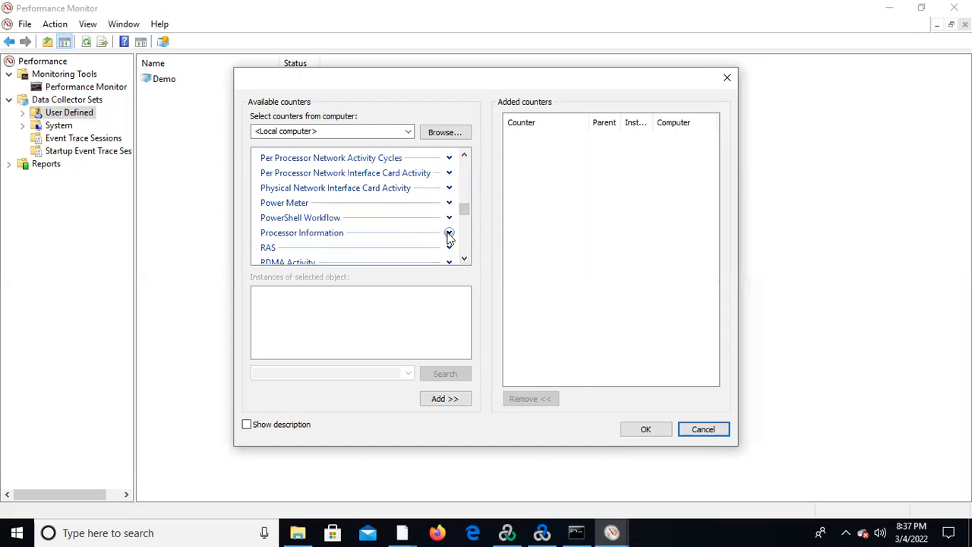
click(449, 233)
Add the % Processor Time and % User Time counters of Processor Information for the _Total instance.
drag(464, 259, 464, 259)
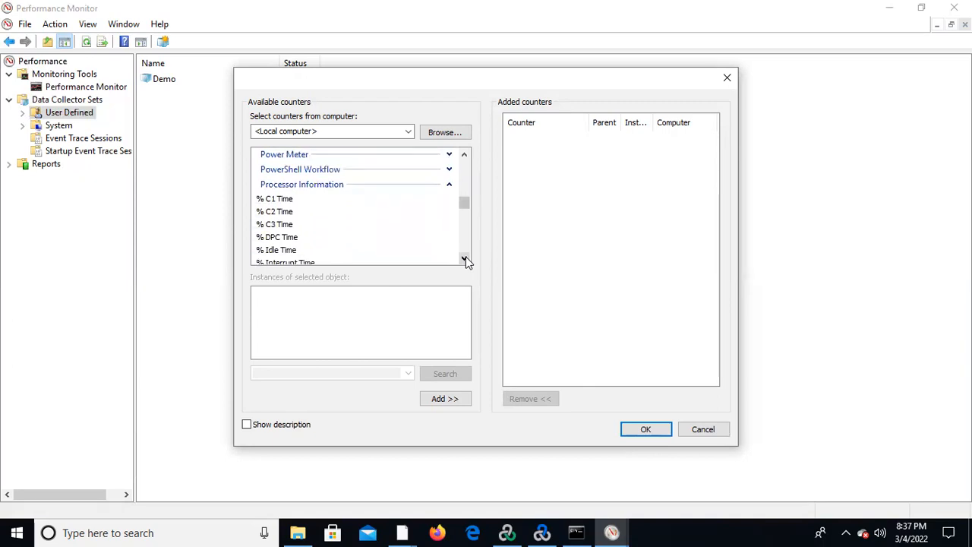
click(464, 259)
click(464, 259)
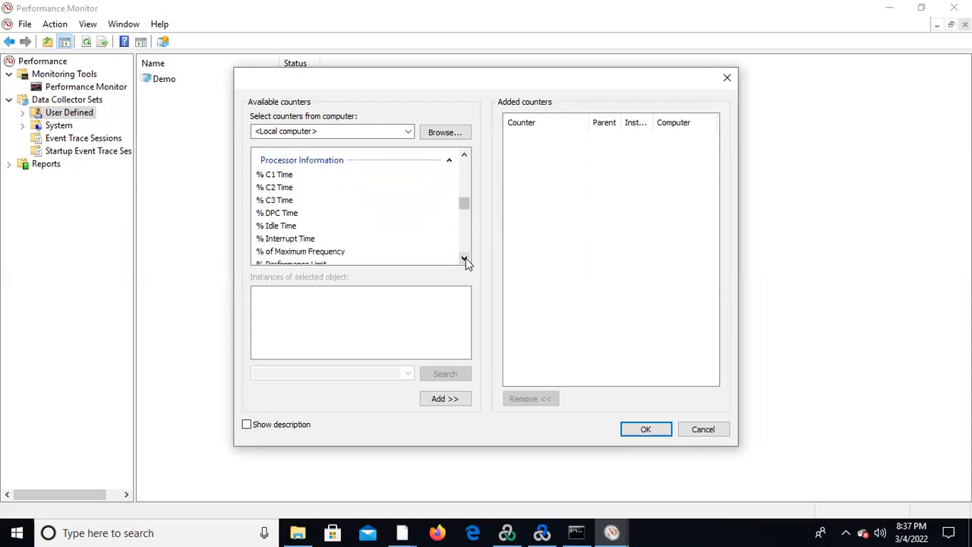
click(465, 259)
click(464, 259)
click(464, 259)
click(464, 259)
click(464, 259)
click(464, 259)
click(464, 259)
click(298, 234)
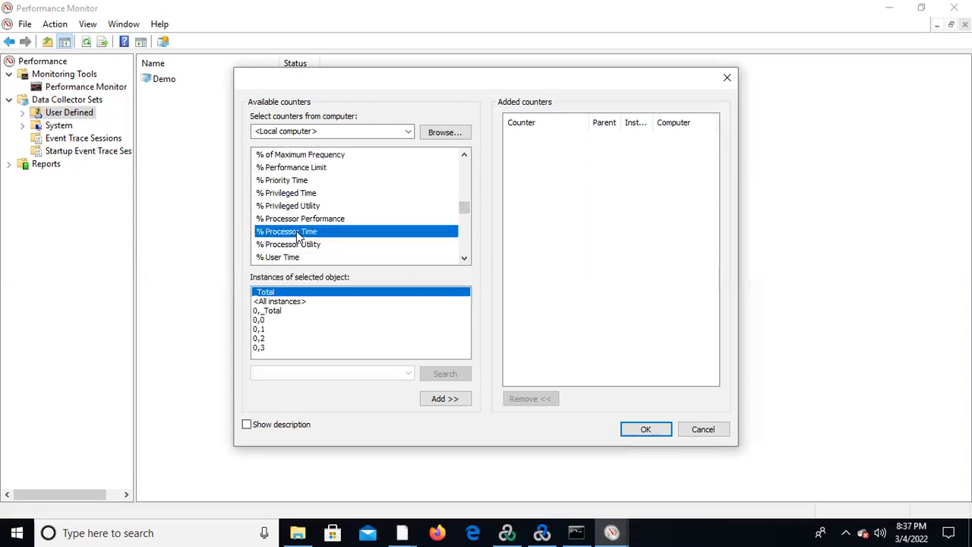
click(443, 403)
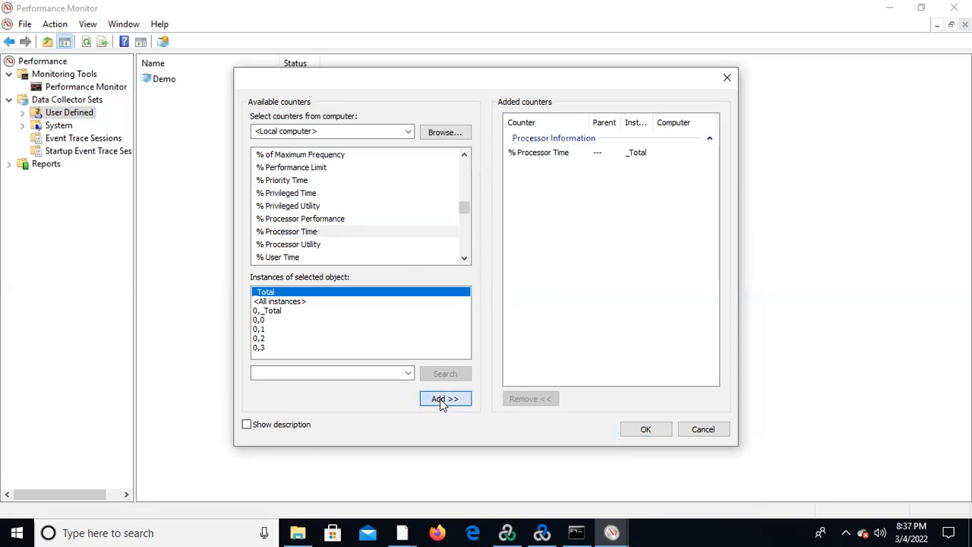
click(282, 259)
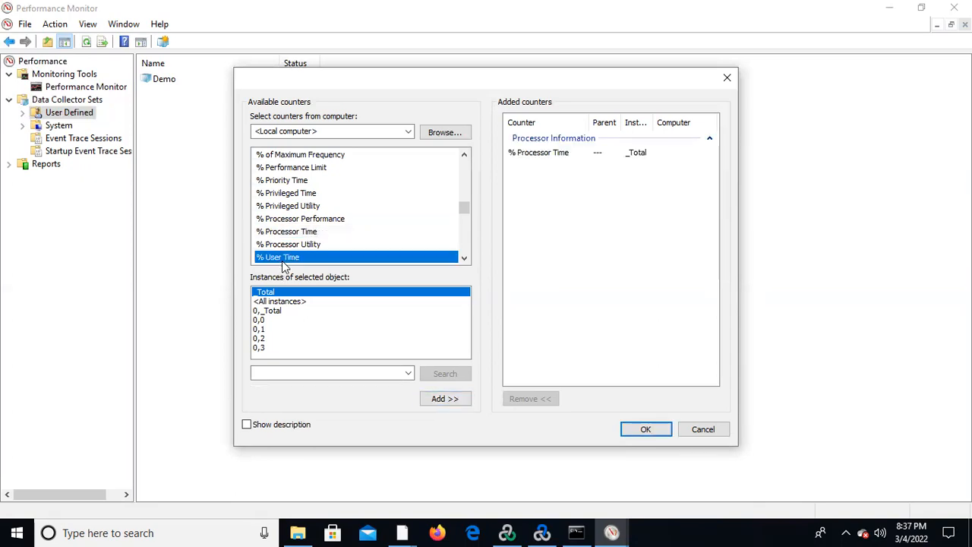
click(444, 404)
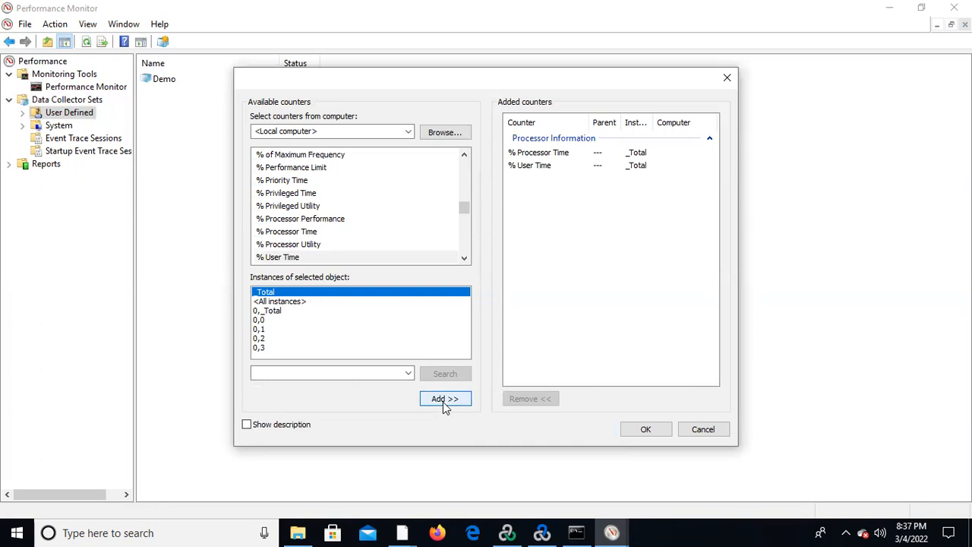
Examine the remaining Processor Information counters after % User Time.
click(464, 259)
click(464, 259)
click(464, 259)
click(464, 259)
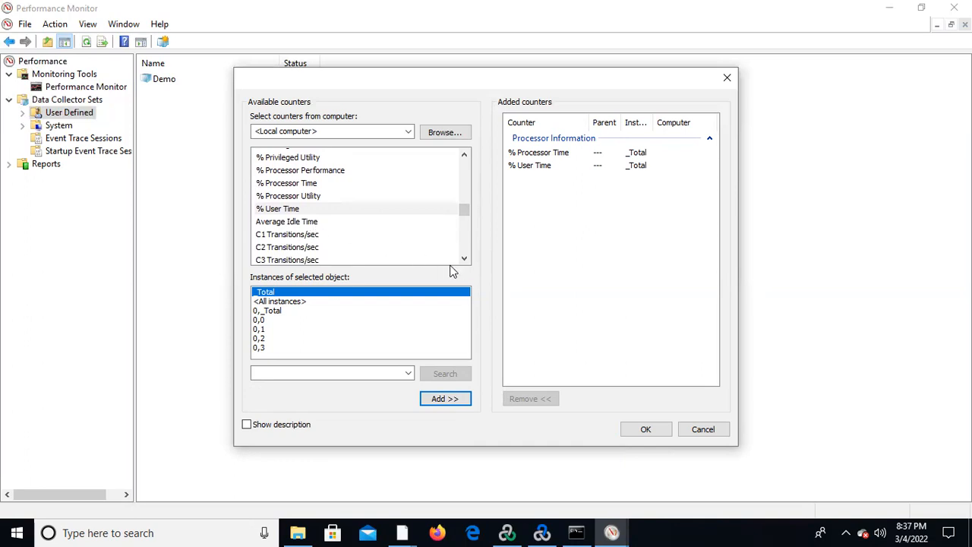
click(464, 259)
click(464, 259)
click(464, 259)
click(464, 259)
click(464, 259)
click(464, 259)
click(464, 259)
click(465, 259)
click(464, 259)
click(464, 259)
click(464, 260)
click(464, 259)
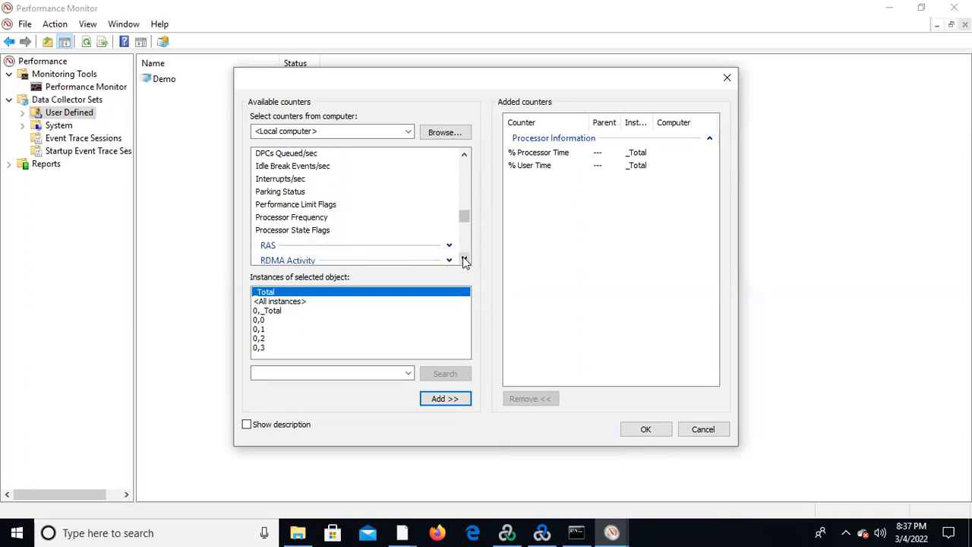
Add the % Privileged Time counter of Processor Information for the _Total instance.
click(464, 154)
click(464, 154)
click(465, 154)
click(464, 154)
click(464, 154)
click(464, 154)
click(464, 155)
click(464, 154)
click(464, 154)
click(464, 154)
click(464, 154)
click(464, 154)
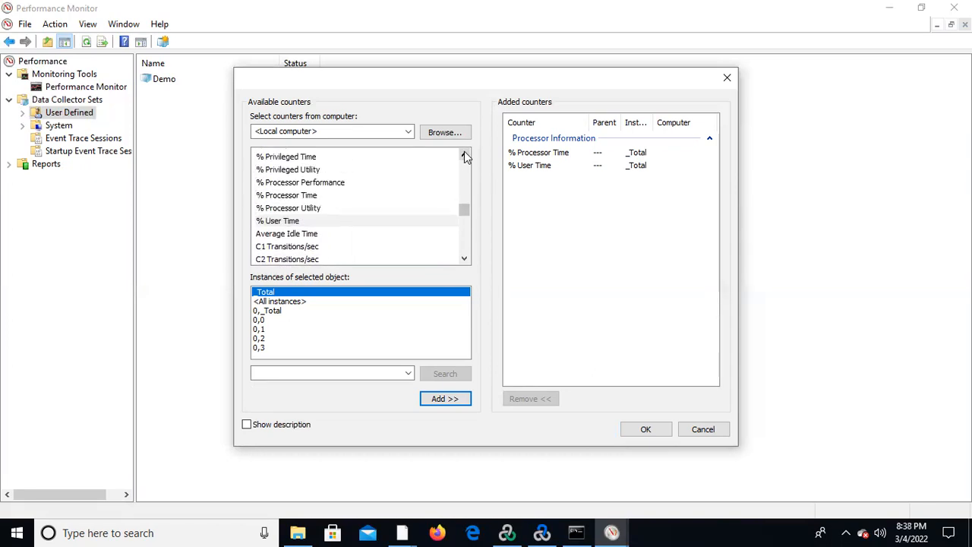
click(464, 154)
click(464, 154)
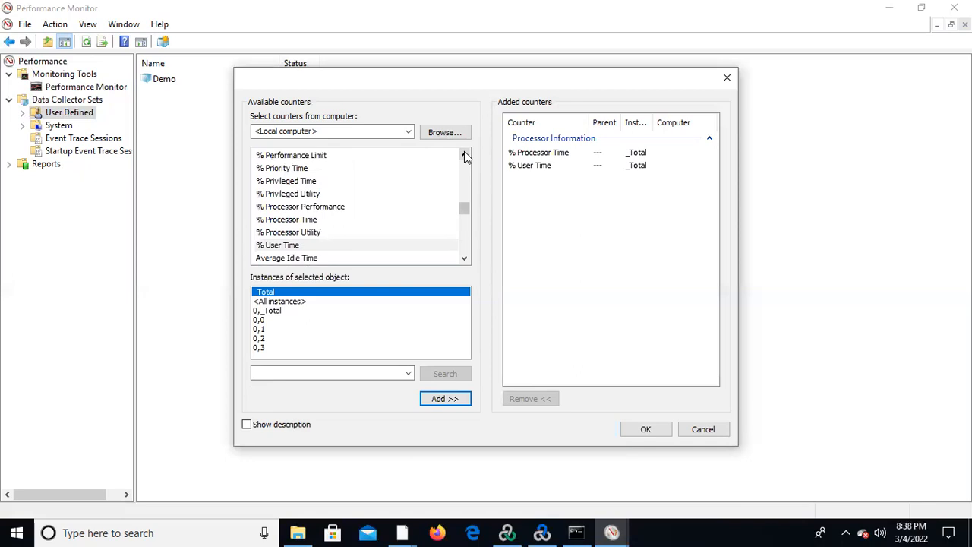
click(311, 182)
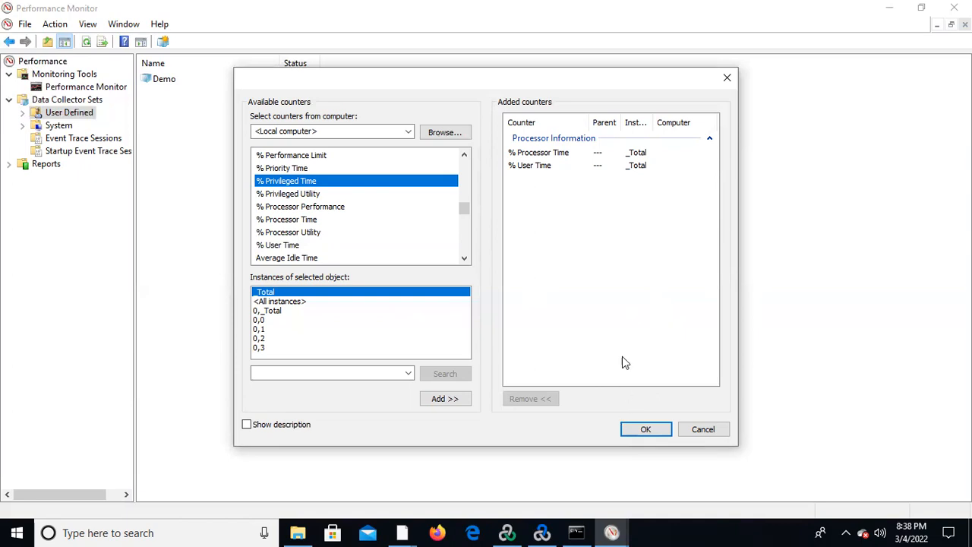
click(432, 400)
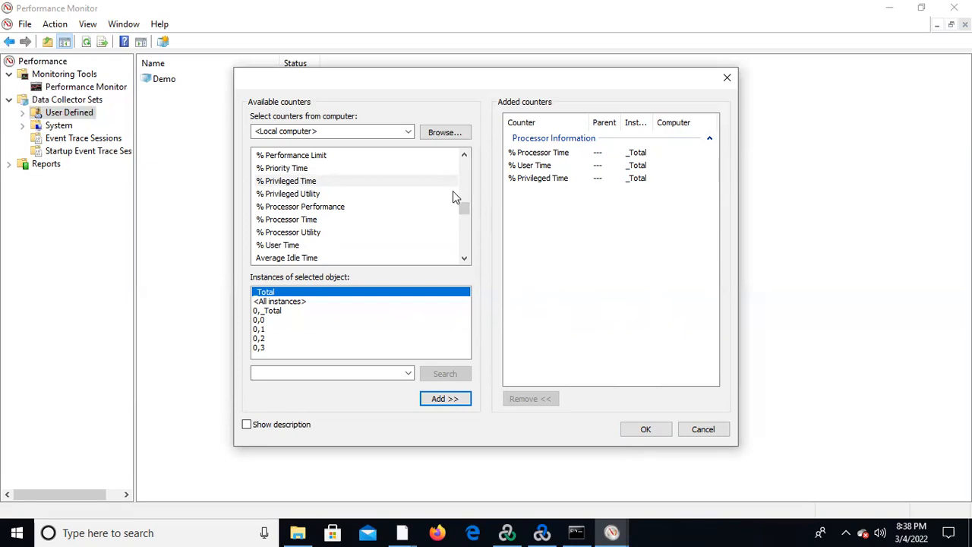
Examine the performance objects available on the local computer, from the start of the list to its end.
mouse_move(465, 210)
mouse_down()
mouse_move(462, 241)
mouse_move(463, 173)
mouse_up()
click(359, 135)
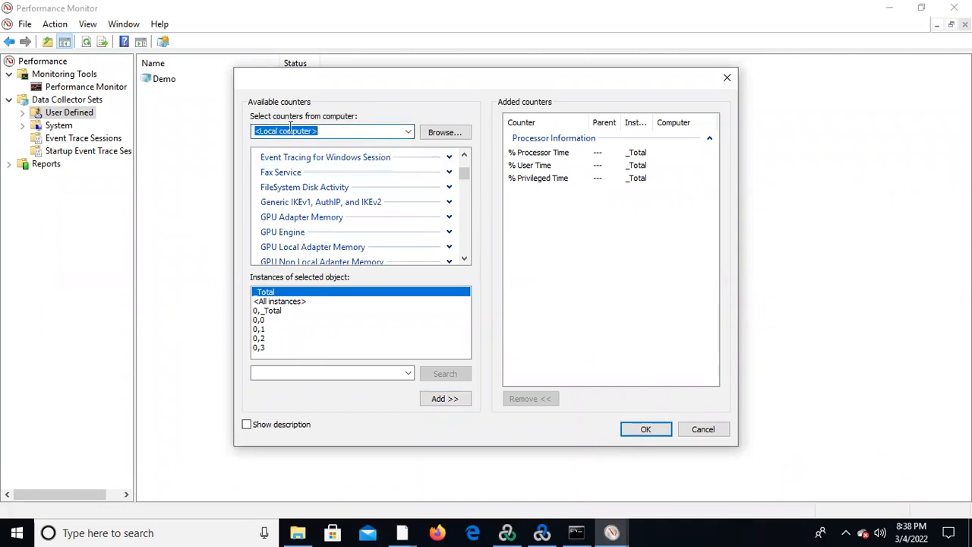
click(464, 157)
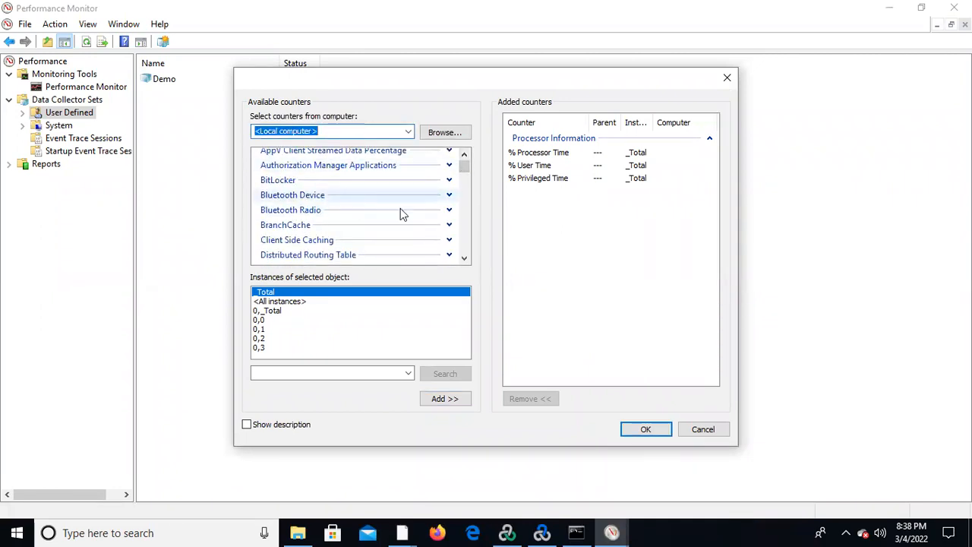
click(462, 258)
drag(463, 259, 462, 259)
click(464, 261)
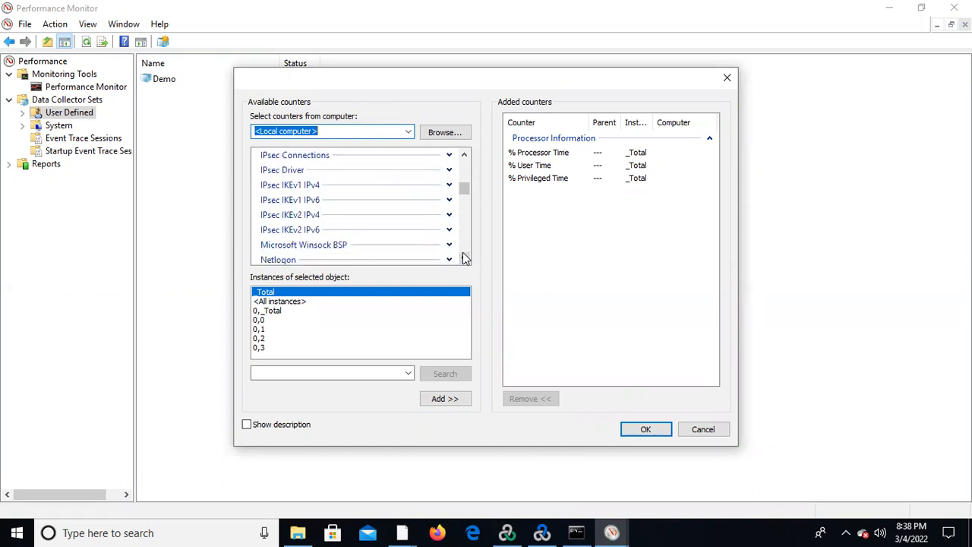
click(465, 258)
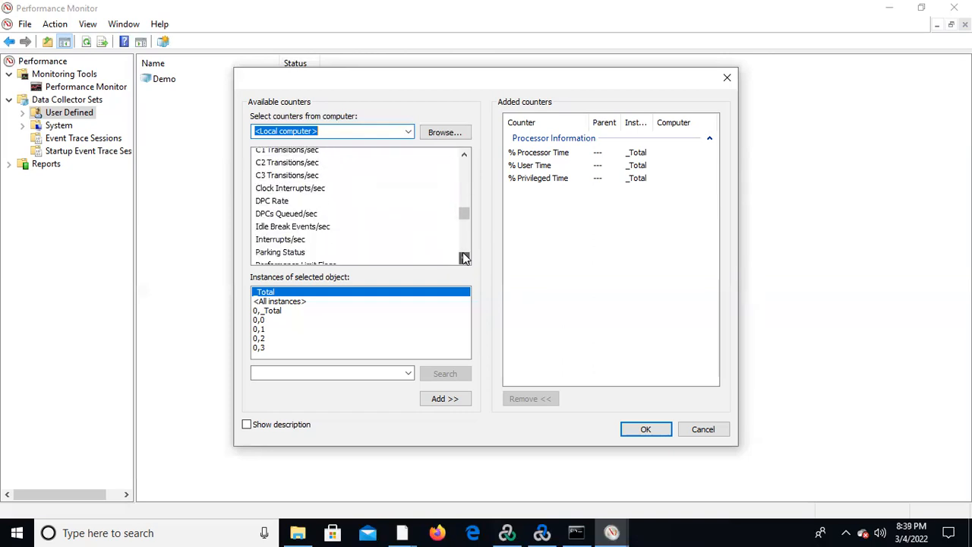
click(465, 258)
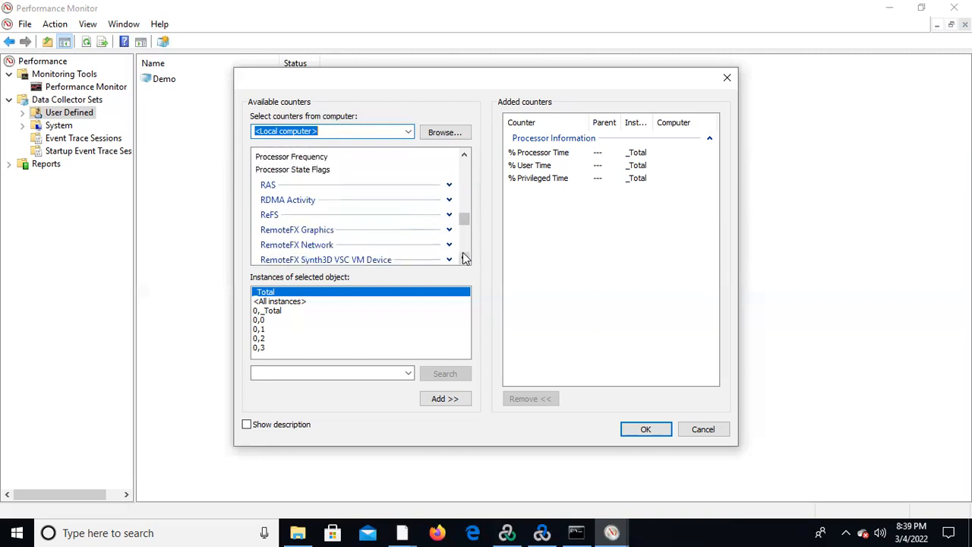
click(465, 258)
click(465, 258)
click(465, 258)
click(465, 258)
click(465, 258)
click(465, 259)
click(465, 259)
click(465, 258)
click(465, 258)
click(465, 258)
click(465, 259)
click(465, 259)
click(465, 259)
click(465, 258)
click(465, 258)
click(464, 259)
click(465, 258)
click(464, 258)
click(464, 259)
click(465, 258)
click(465, 258)
click(465, 258)
click(465, 258)
click(464, 259)
click(465, 258)
click(465, 258)
click(465, 258)
click(465, 258)
click(465, 258)
click(465, 258)
click(465, 258)
click(465, 258)
click(465, 258)
click(465, 259)
click(465, 258)
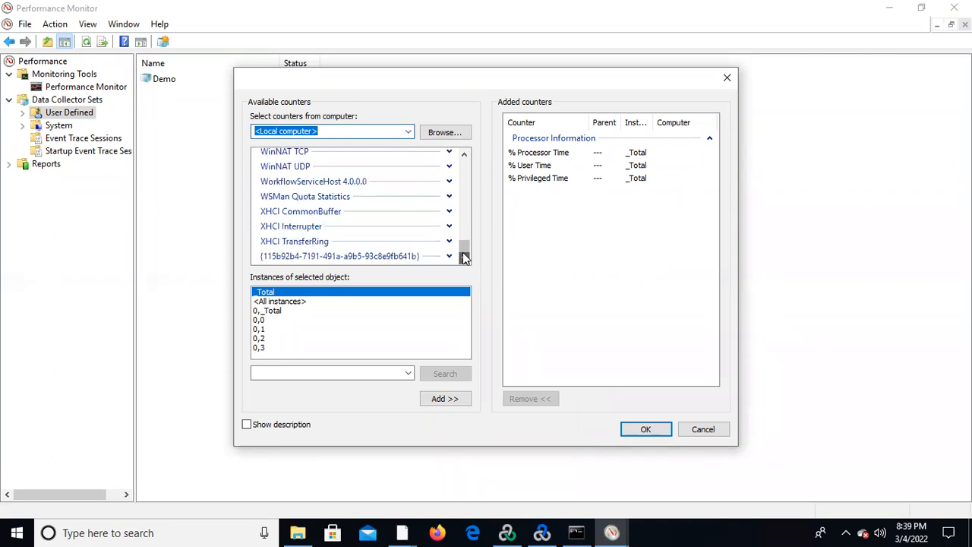
drag(464, 247, 484, 137)
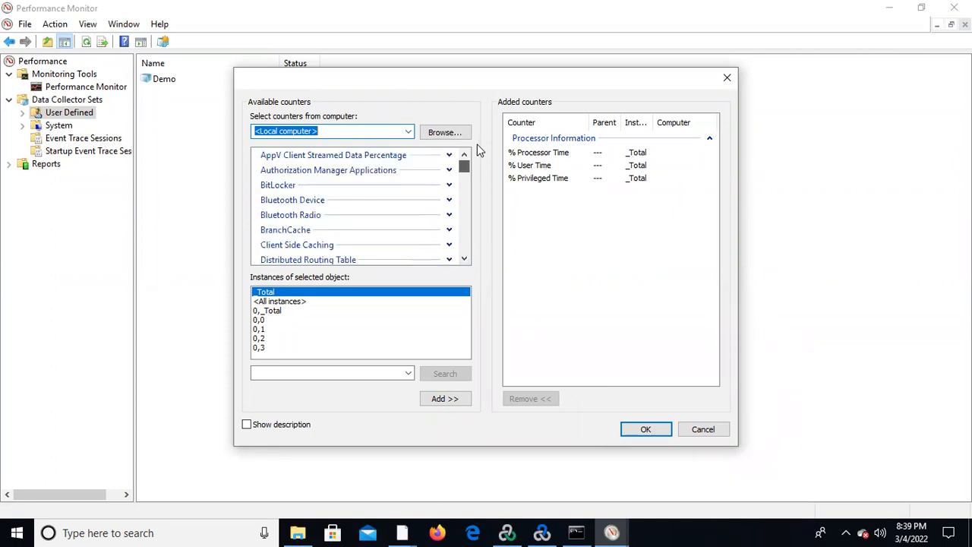
click(464, 258)
click(465, 259)
click(465, 258)
click(465, 258)
click(465, 258)
click(465, 259)
click(465, 258)
click(465, 258)
click(465, 259)
click(464, 258)
click(465, 258)
click(464, 258)
click(465, 258)
click(465, 258)
click(464, 258)
click(465, 258)
click(465, 258)
click(465, 258)
click(465, 258)
click(465, 258)
click(465, 258)
click(465, 258)
click(465, 258)
click(465, 259)
click(465, 258)
click(464, 258)
click(465, 259)
click(465, 258)
click(465, 258)
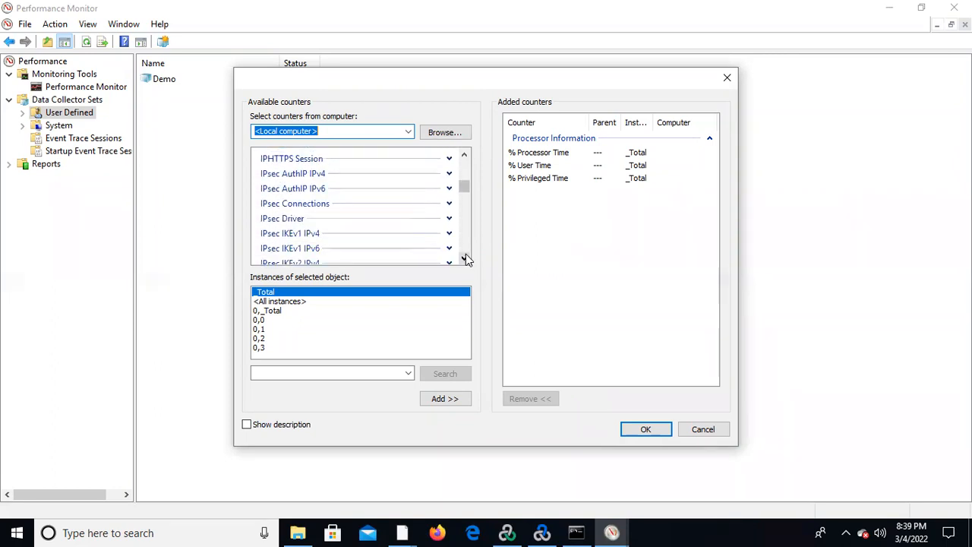
Expand the GPU Process Memory object to show its counters through Total Committed.
click(465, 156)
click(464, 157)
click(465, 156)
click(464, 157)
click(465, 156)
click(465, 156)
click(465, 156)
click(465, 156)
click(464, 157)
click(465, 157)
click(465, 156)
click(465, 157)
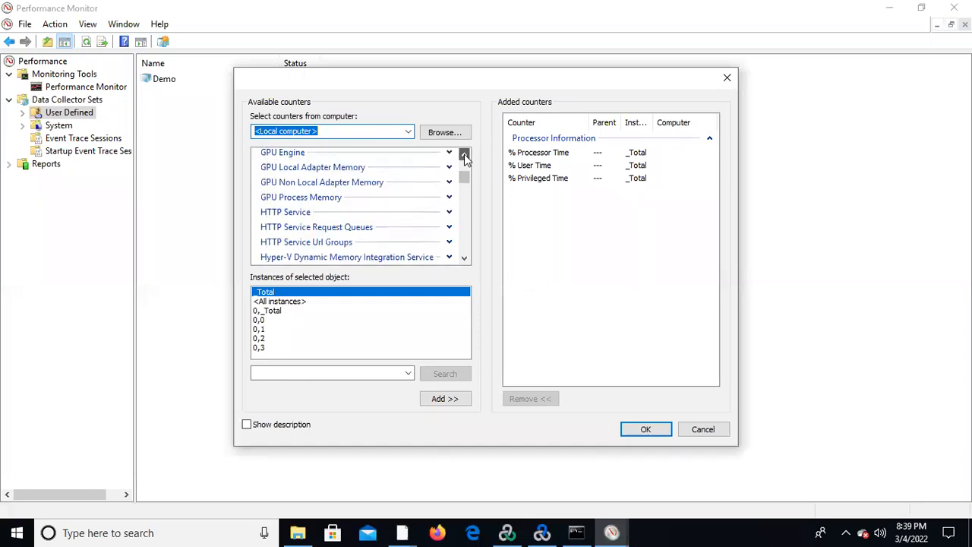
click(465, 156)
click(465, 157)
click(465, 157)
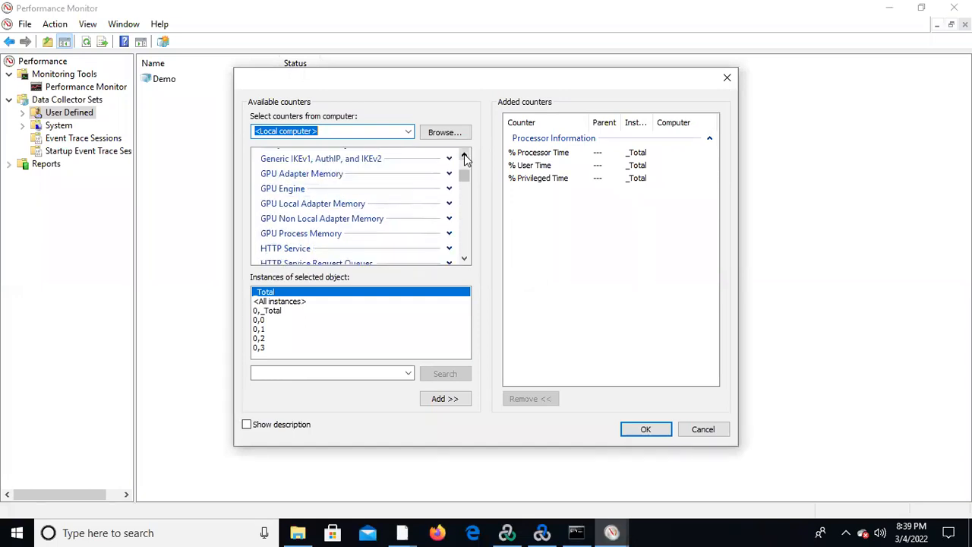
click(449, 234)
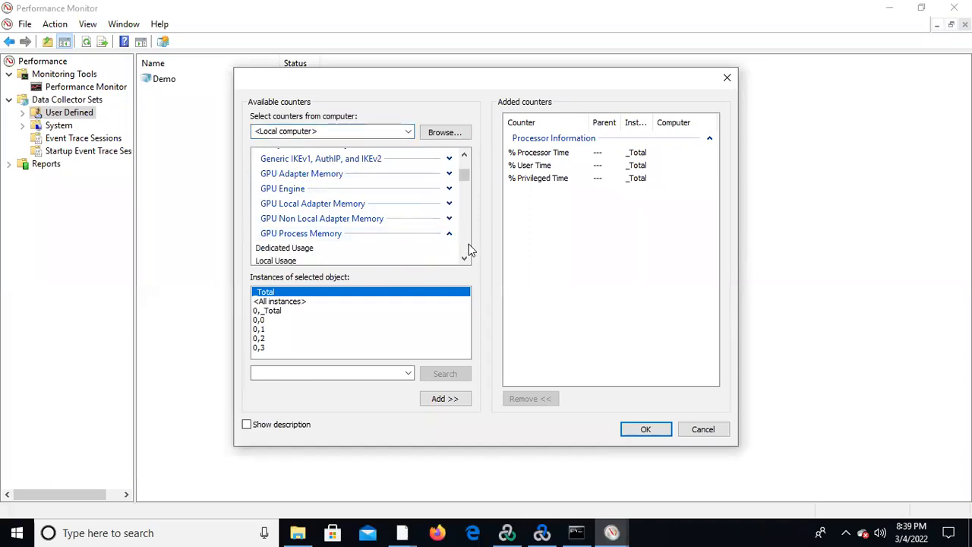
click(465, 260)
click(465, 260)
click(466, 259)
click(466, 260)
click(466, 260)
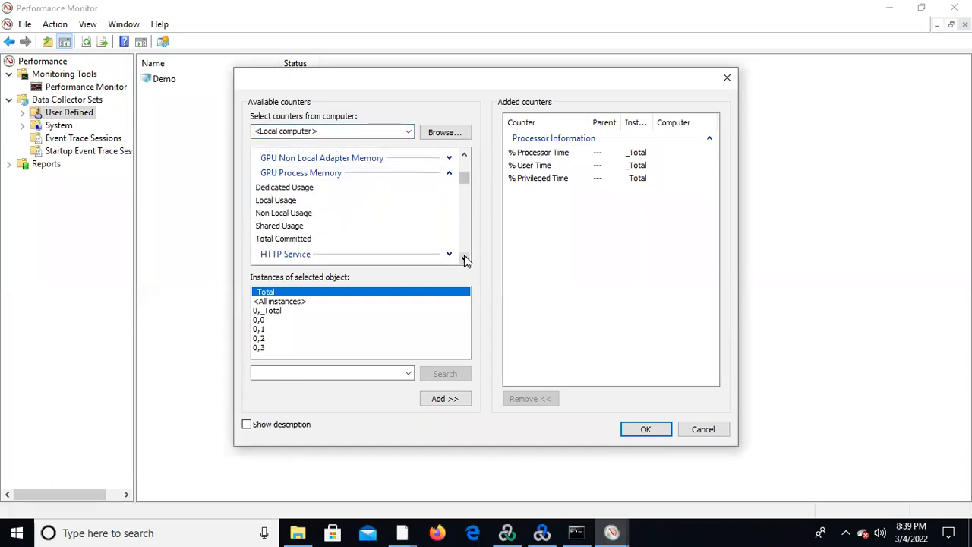
Add the Total Committed and Local Usage counters of GPU Process Memory for all instances.
click(297, 240)
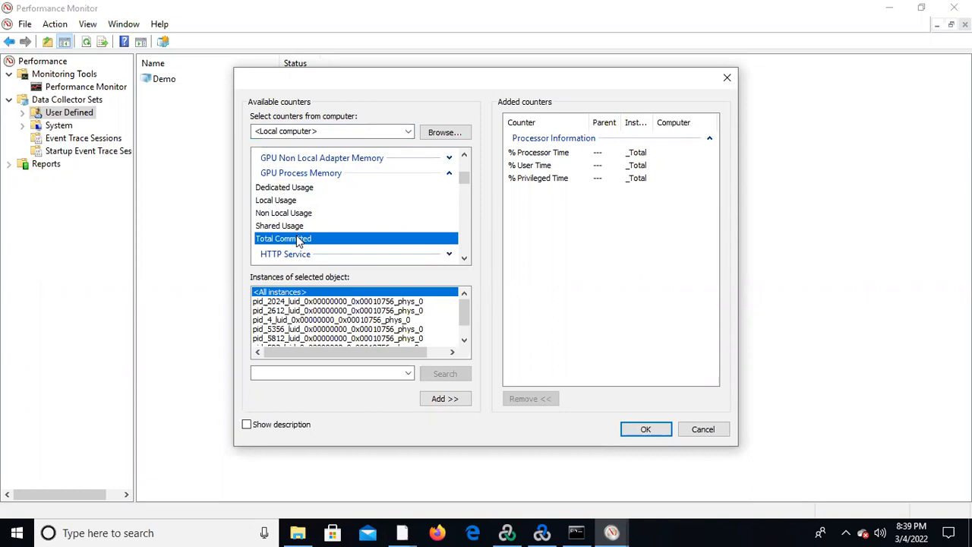
click(446, 401)
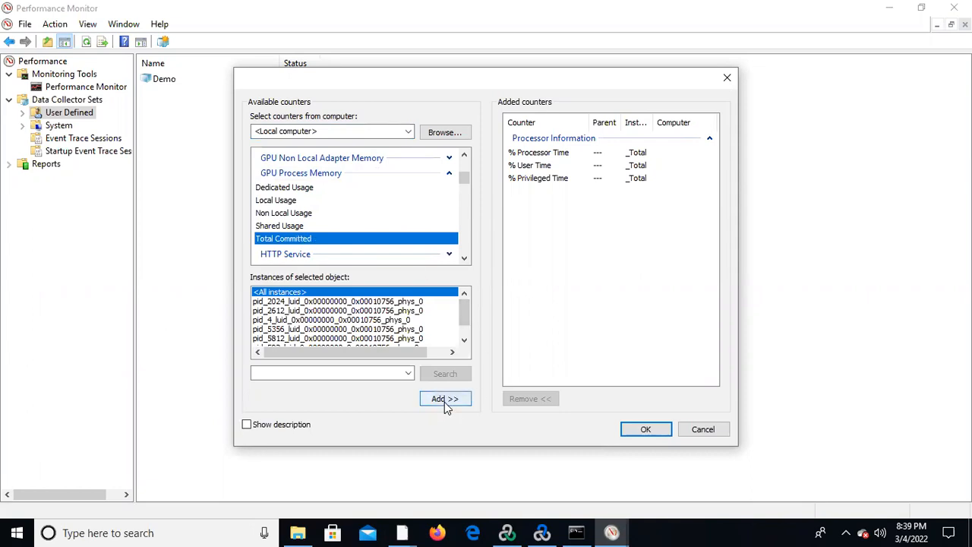
click(293, 201)
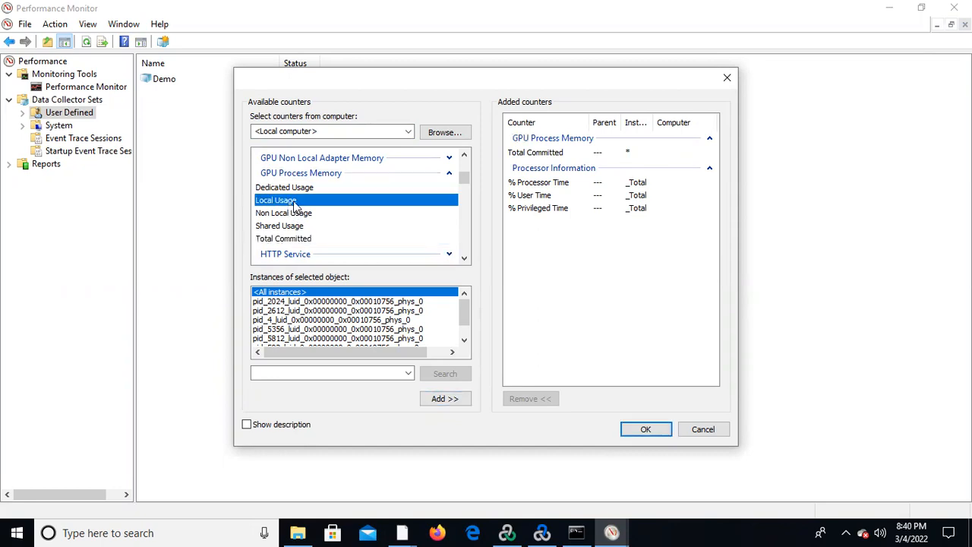
click(446, 403)
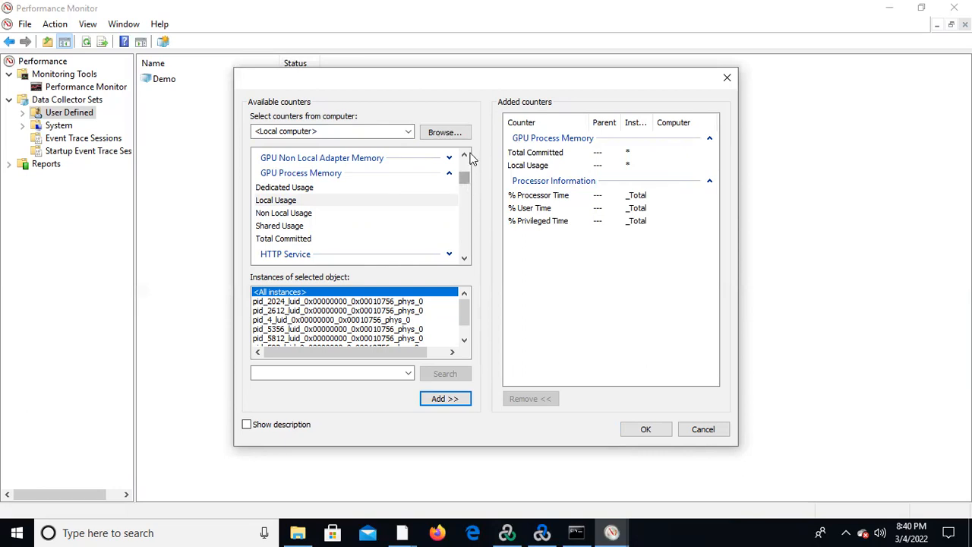
Check the remaining performance objects, accept the counter selection and proceed to the save location for the collected data.
click(464, 259)
drag(464, 261, 465, 261)
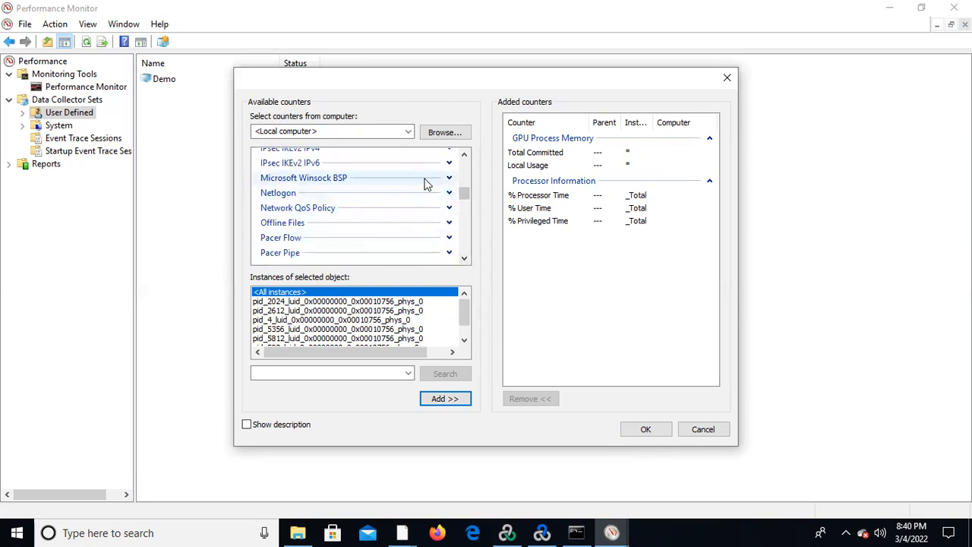
click(465, 155)
click(465, 154)
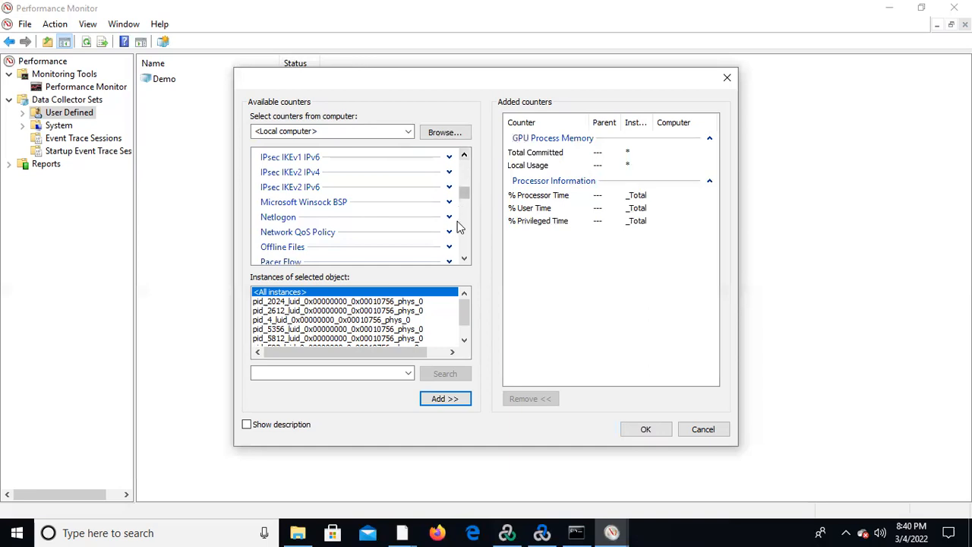
click(465, 259)
drag(465, 259, 465, 259)
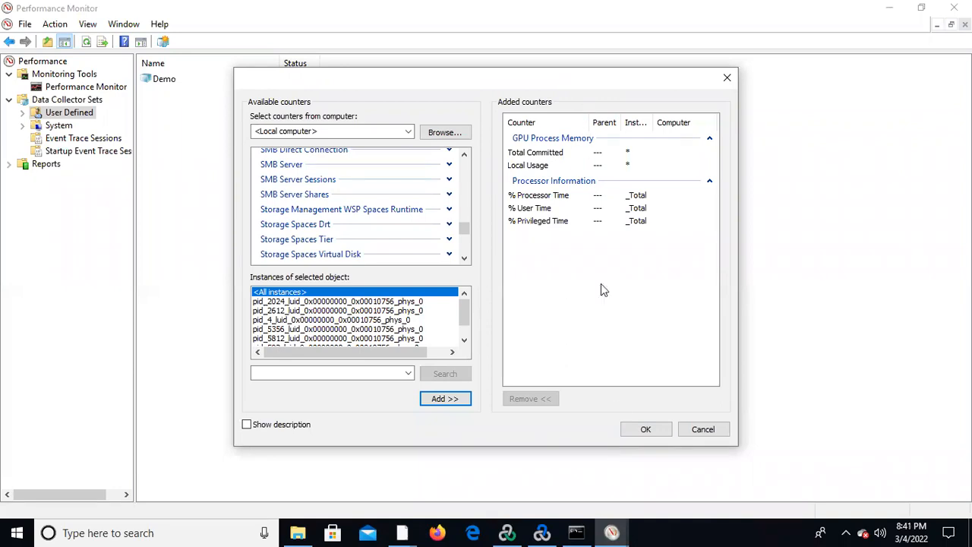
click(645, 430)
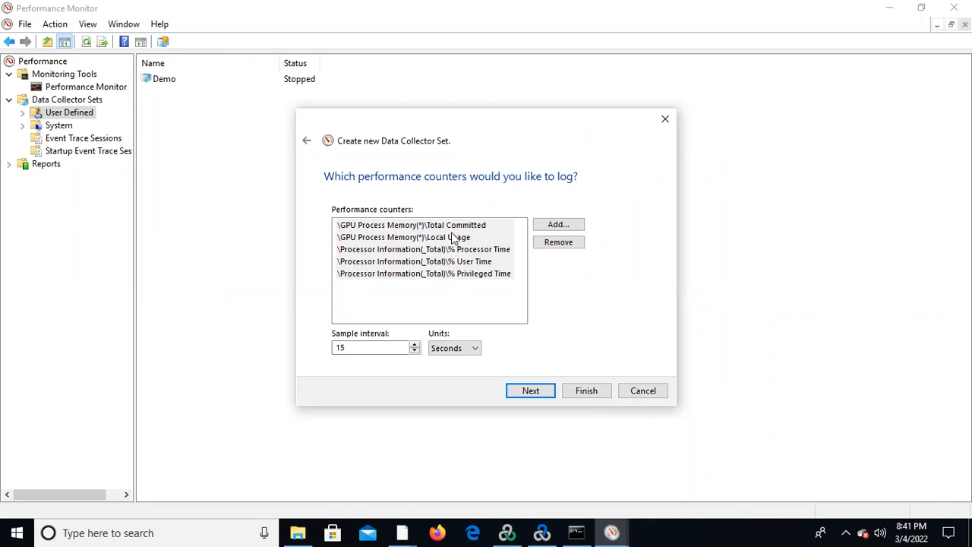
click(531, 392)
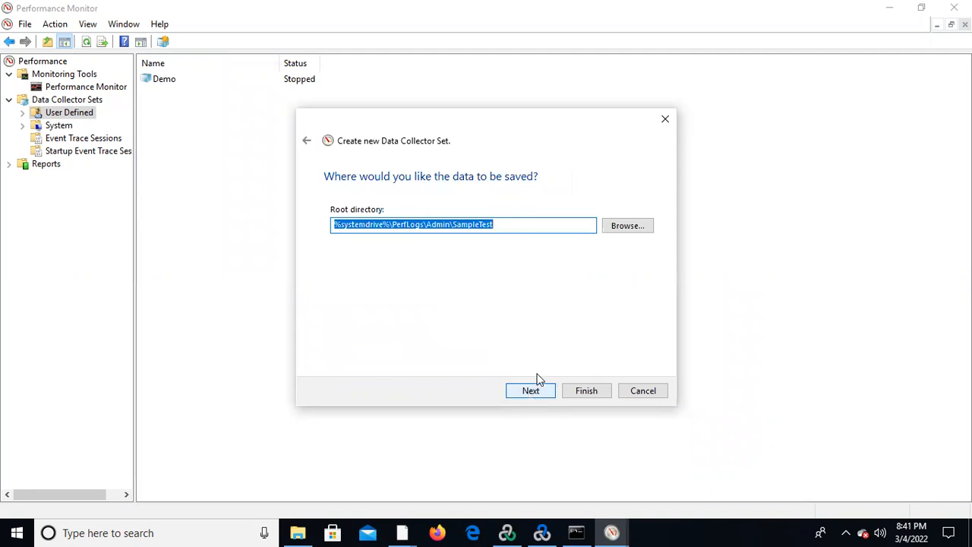
Choose the Results folder inside Documents as the root directory for the collected data.
click(519, 226)
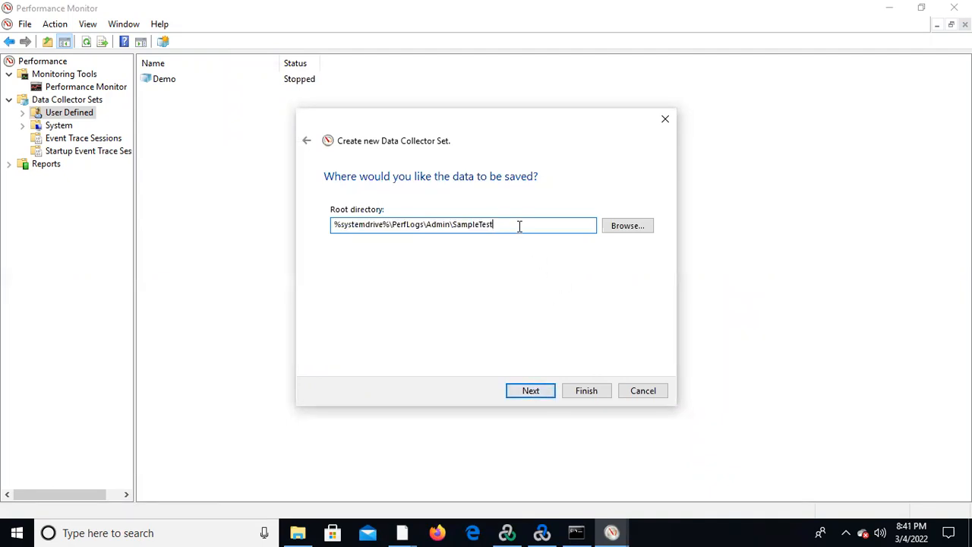
click(637, 225)
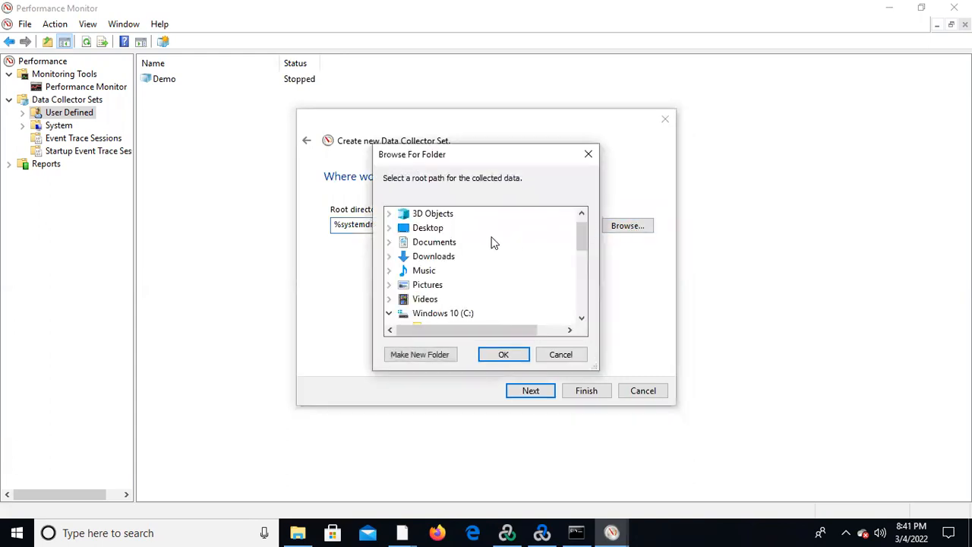
double_click(439, 243)
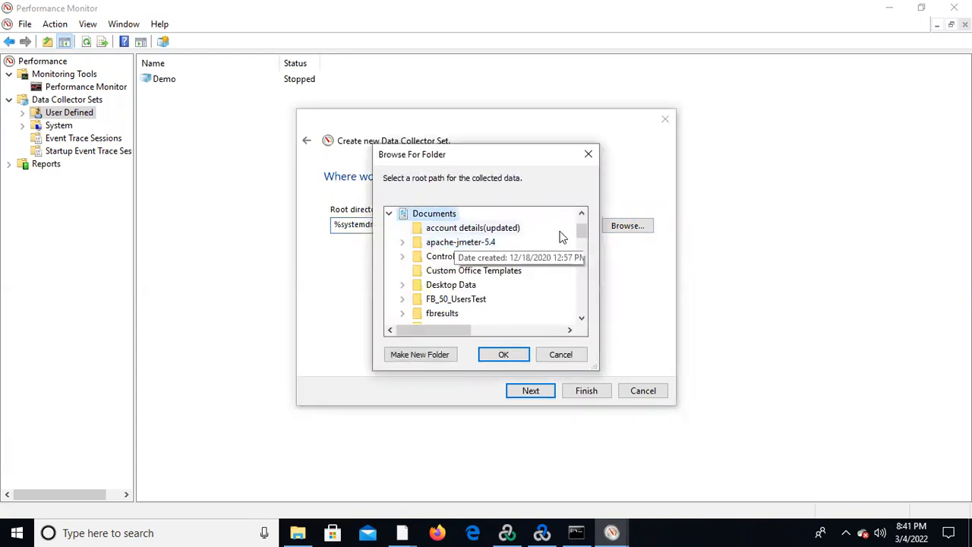
click(582, 319)
click(582, 319)
click(582, 320)
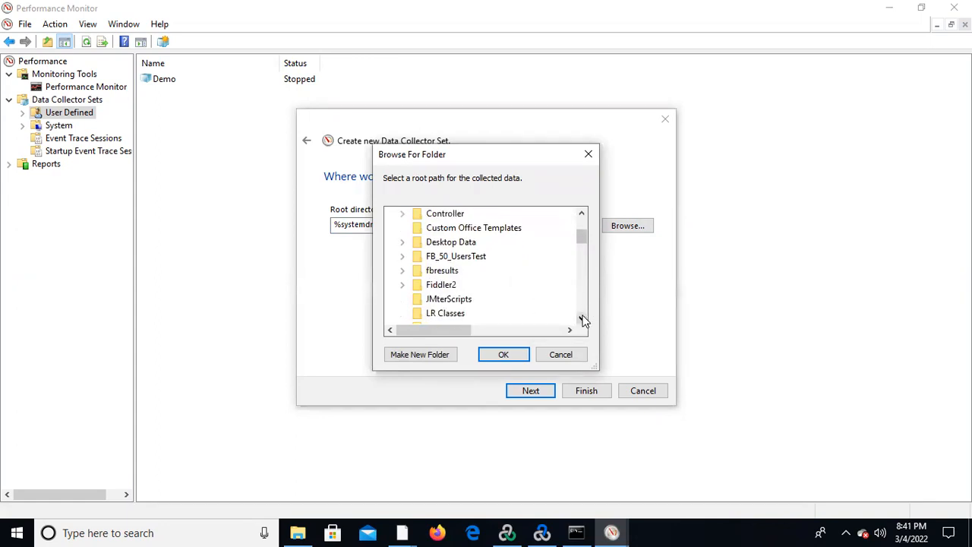
click(583, 320)
click(583, 319)
click(583, 319)
click(583, 319)
click(582, 319)
click(583, 319)
click(583, 319)
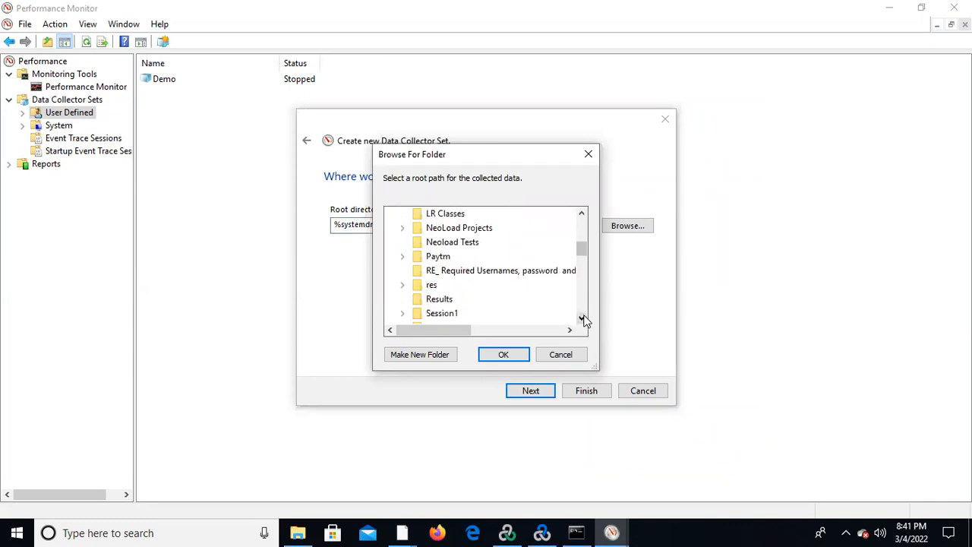
click(441, 300)
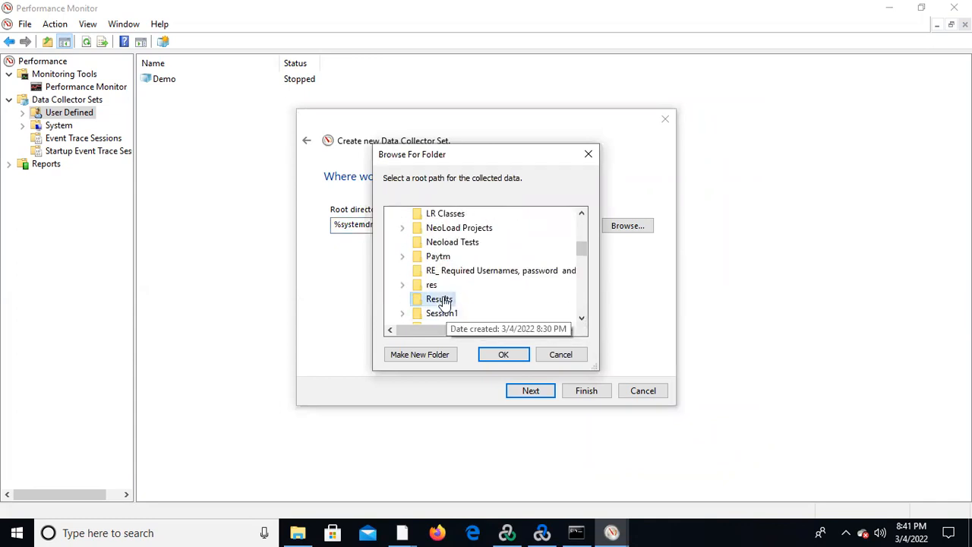
click(514, 357)
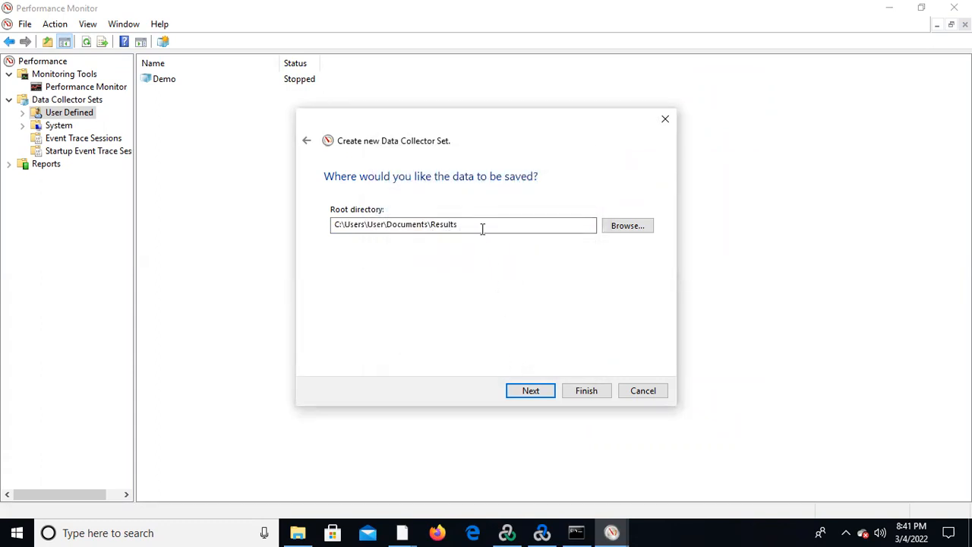
Extend the root directory path with a SampleResults subfolder, giving C:\Users\User\Documents\Results\SampleResults.
click(479, 226)
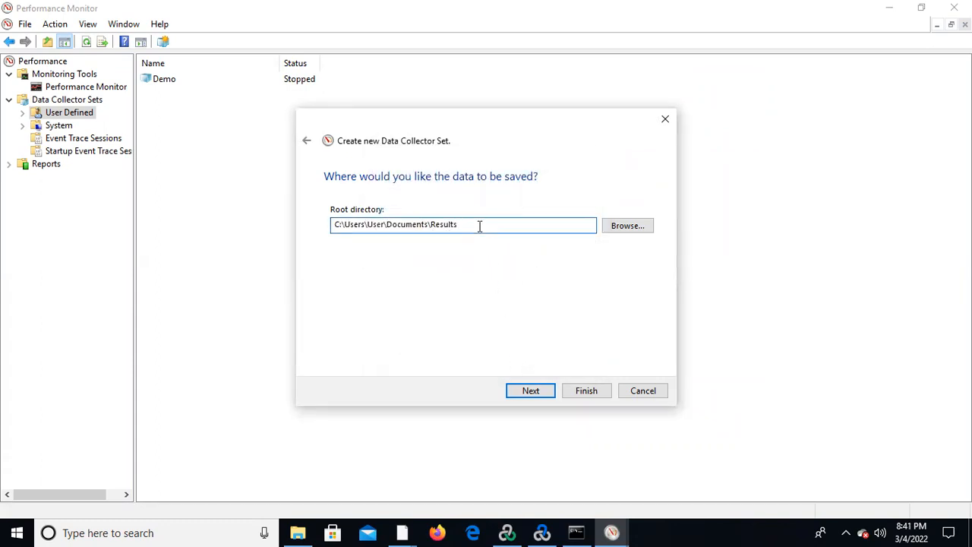
text(\SampleResults)
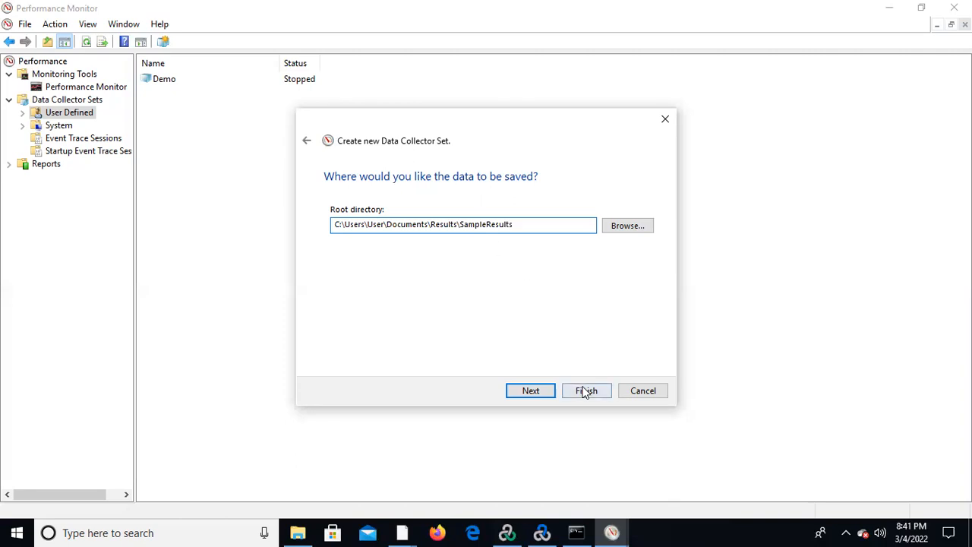
Finish creating the data collector set with the default run-as account and Save and close, and select SampleTest in the list.
click(532, 391)
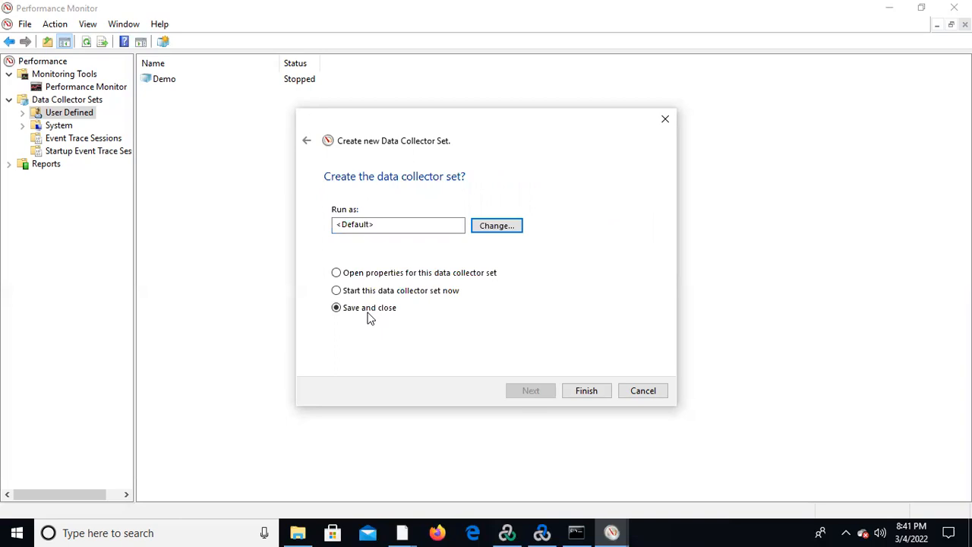
click(584, 393)
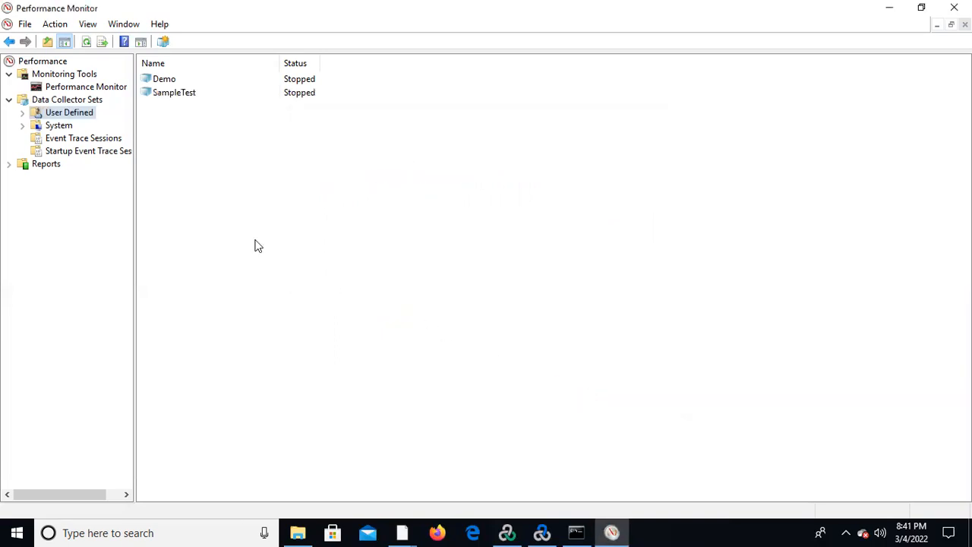
click(194, 95)
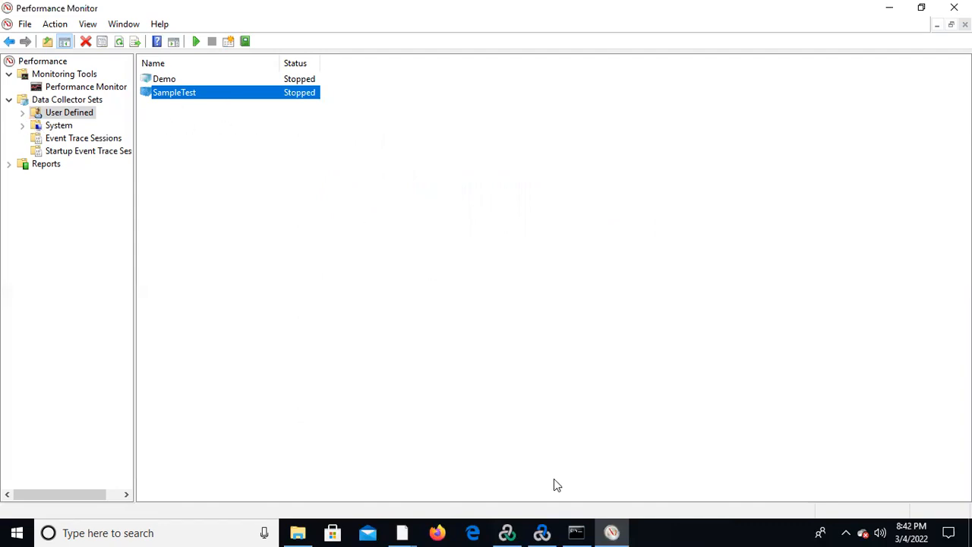
Switch to LoadRunner Controller with the Scenario1 run view.
mouse_move(542, 532)
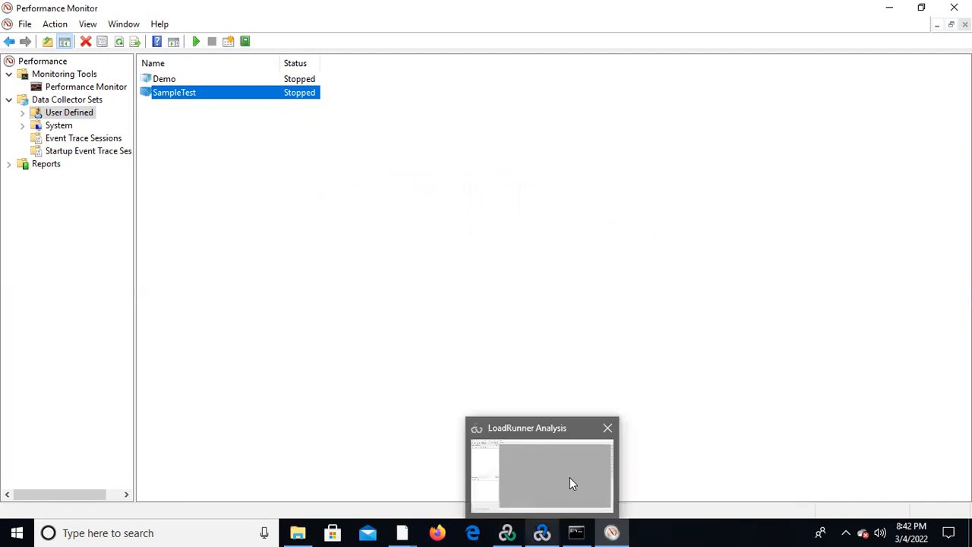
click(514, 532)
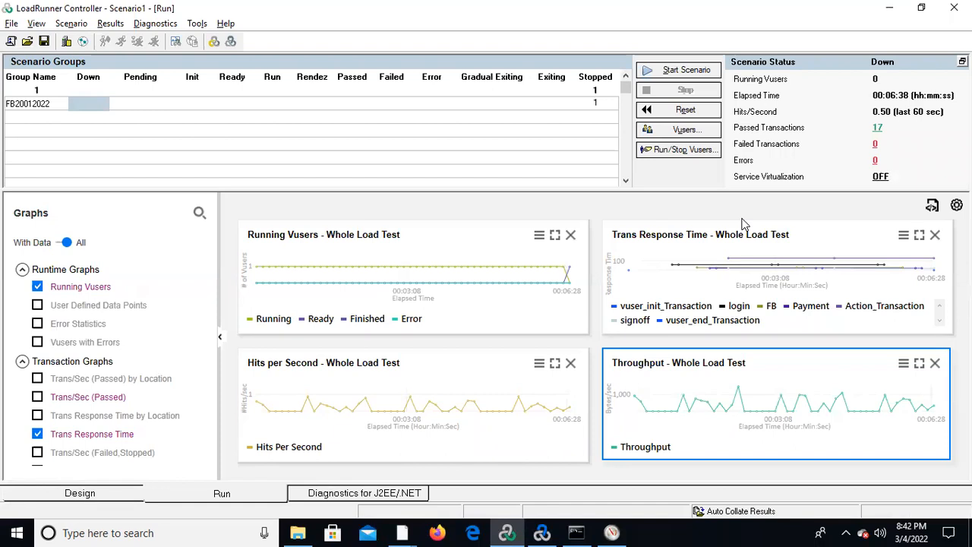
Switch to Performance Monitor and select SampleTest under the user-defined data collector sets.
key(alt+Tab)
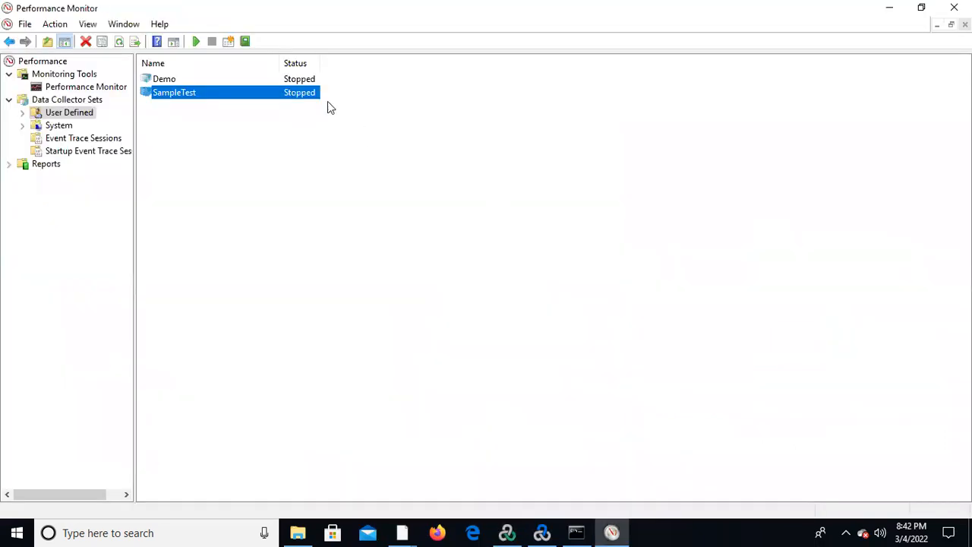
click(23, 114)
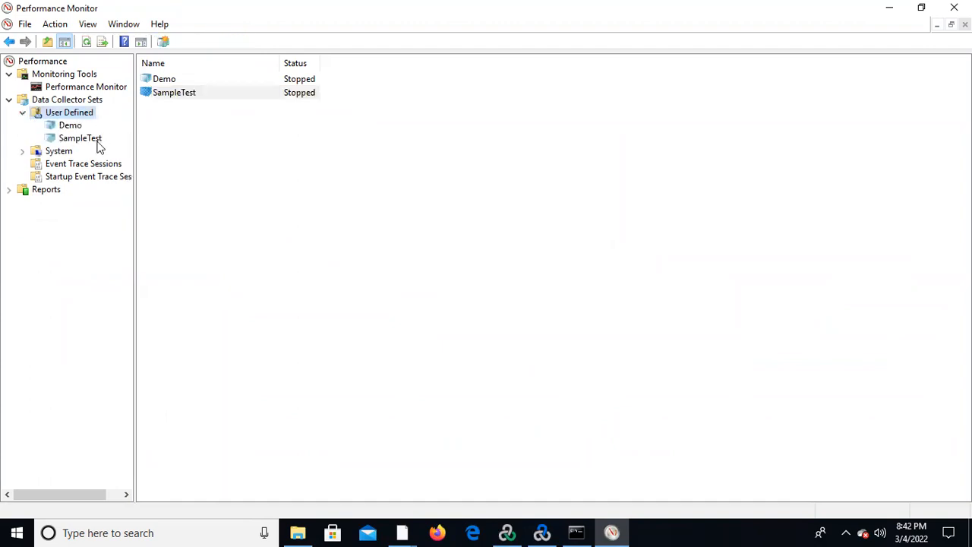
click(93, 142)
right_click(94, 142)
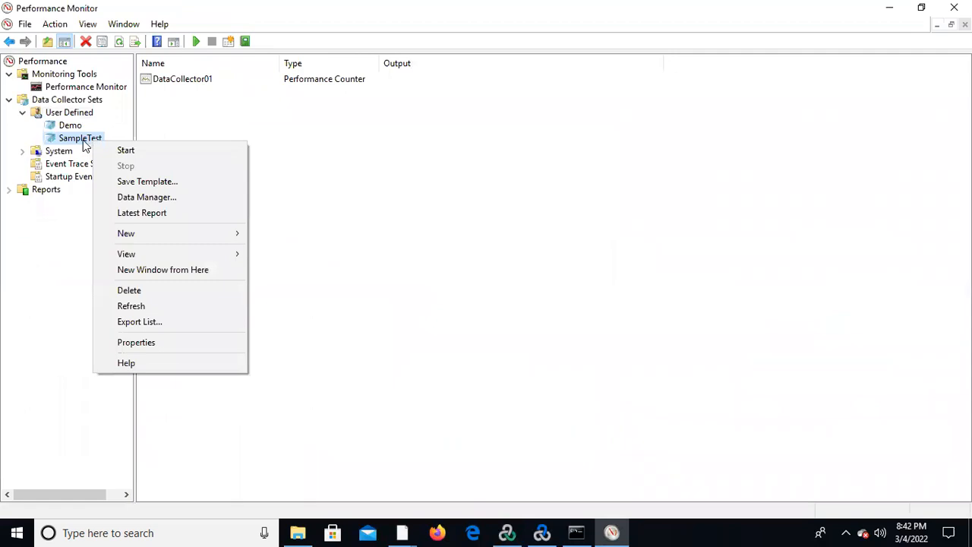
click(460, 278)
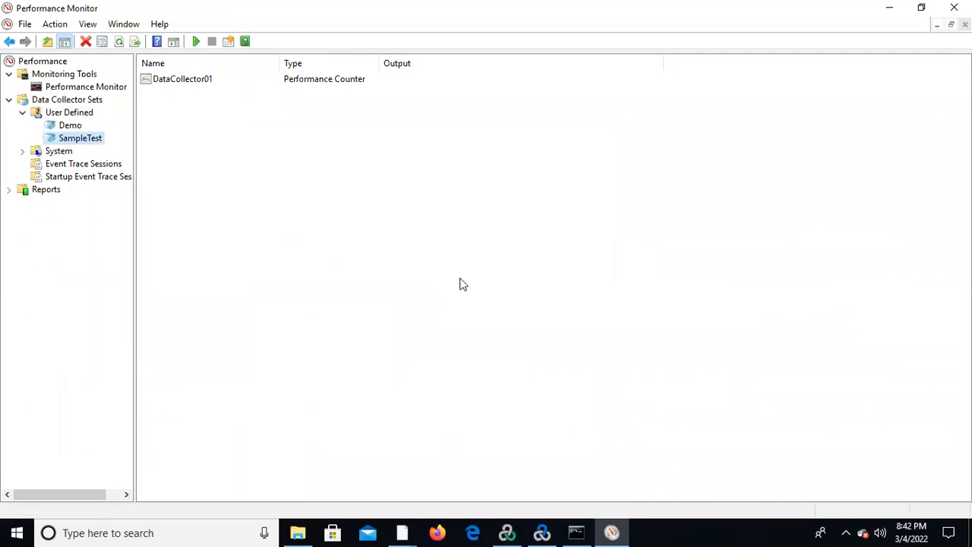
Switch to LoadRunner Controller's scenario design and set the Start Vusers action to start 50 Vusers, 5 every 00:00:10.
key(alt+Tab)
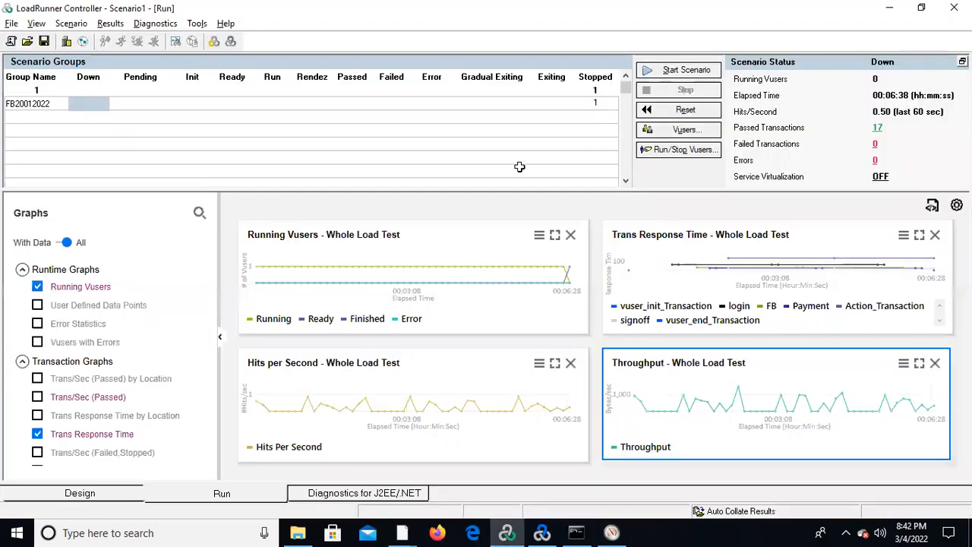
click(62, 498)
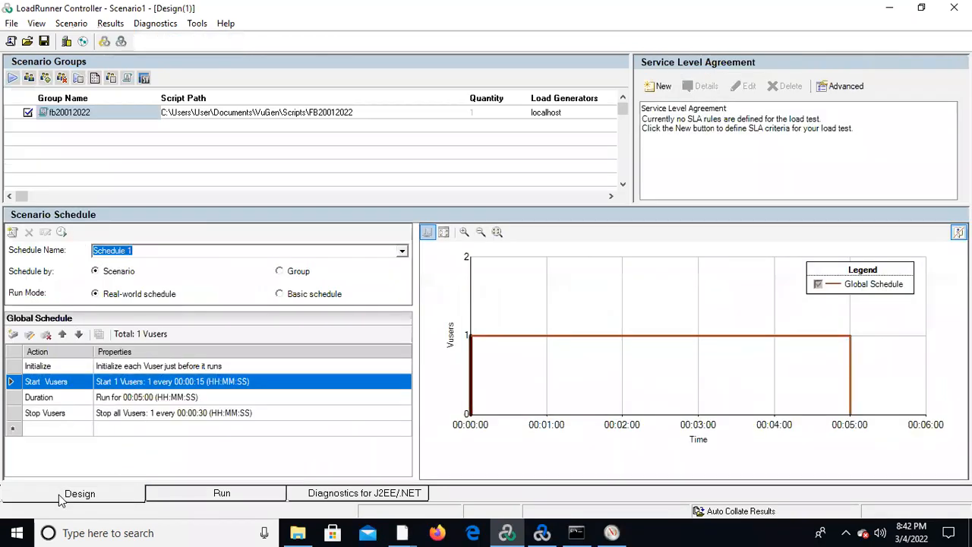
double_click(174, 387)
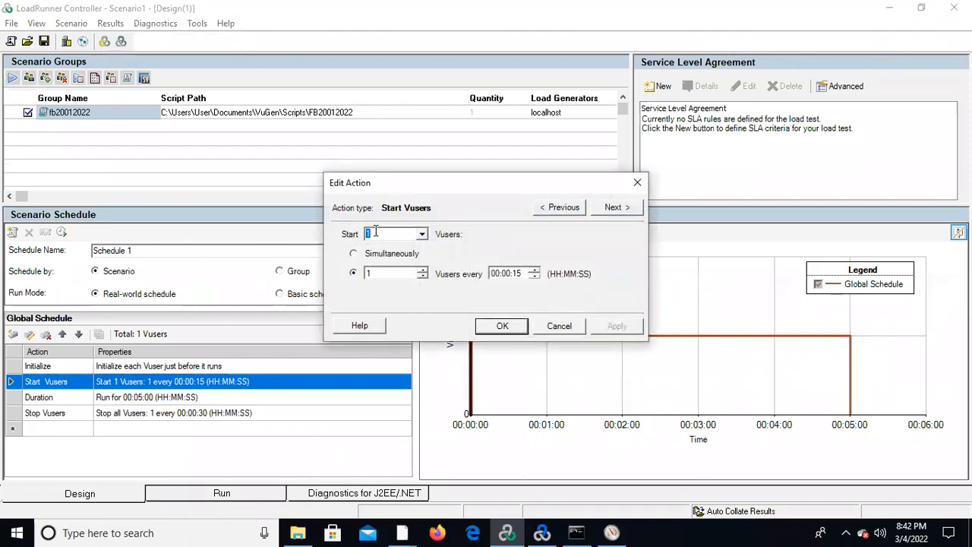
text(50)
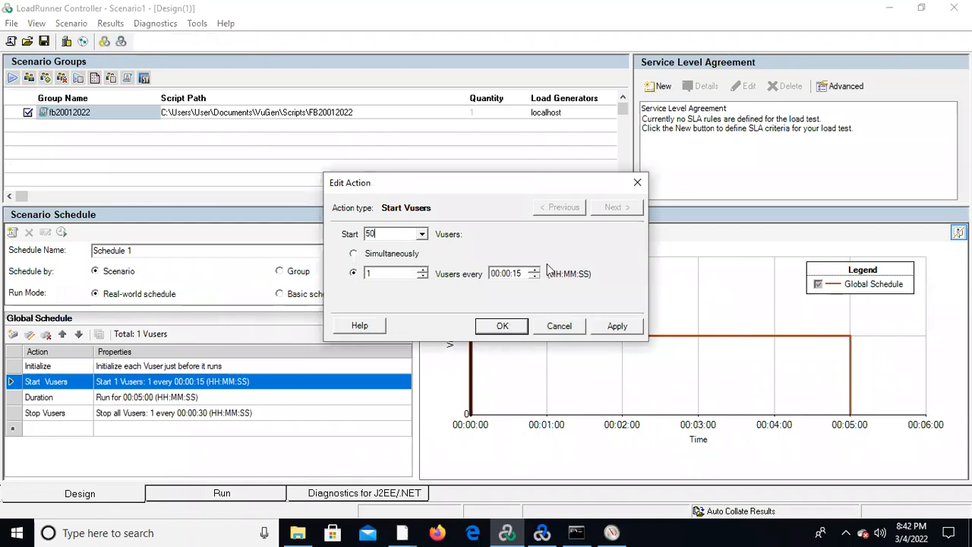
click(521, 272)
text(10)
click(508, 330)
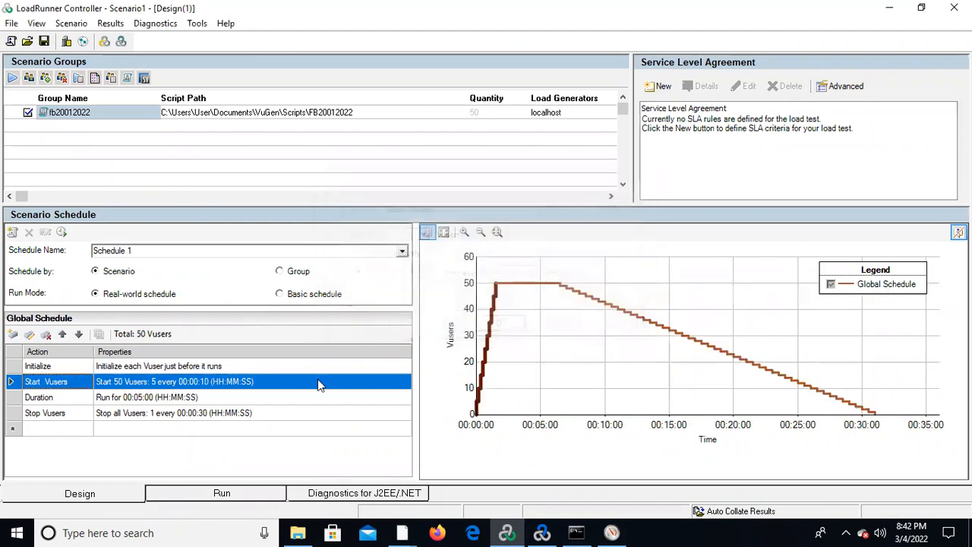
Set the Stop Vusers action to stop all Vusers, 5 every 00:00:10, and return to the scenario run view.
click(212, 401)
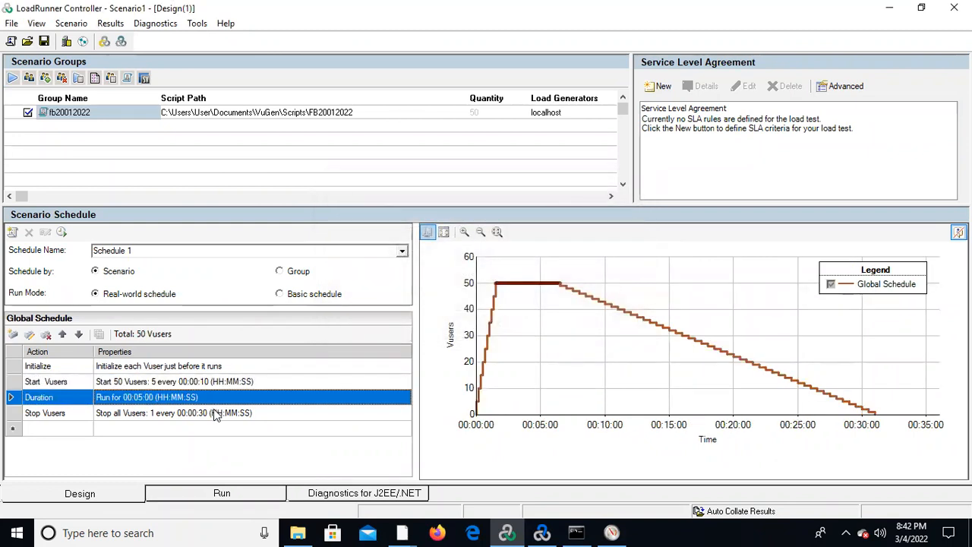
double_click(216, 412)
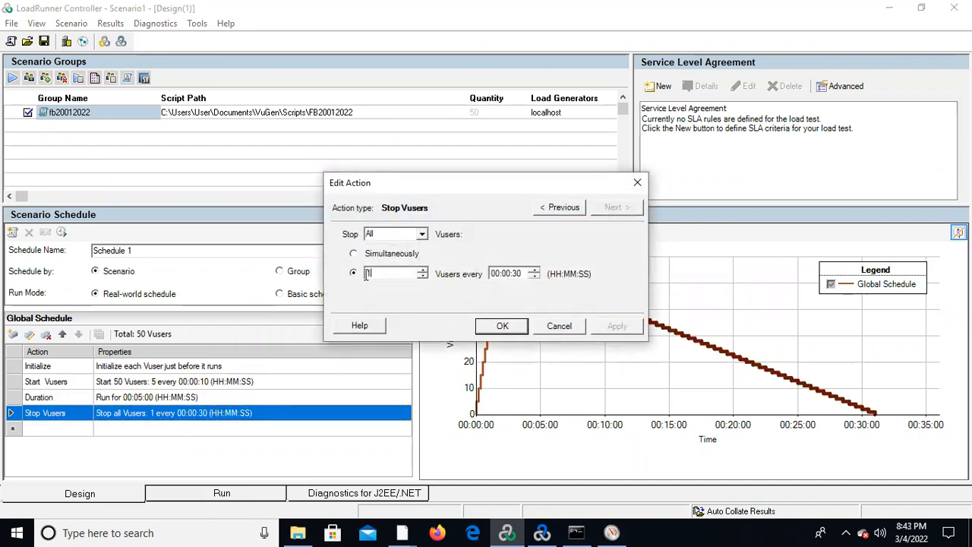
text(5)
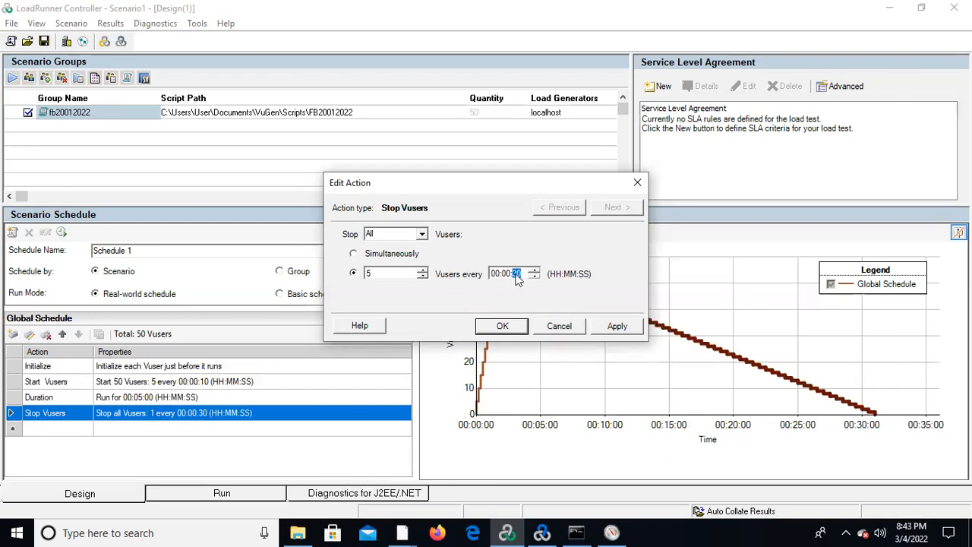
click(502, 325)
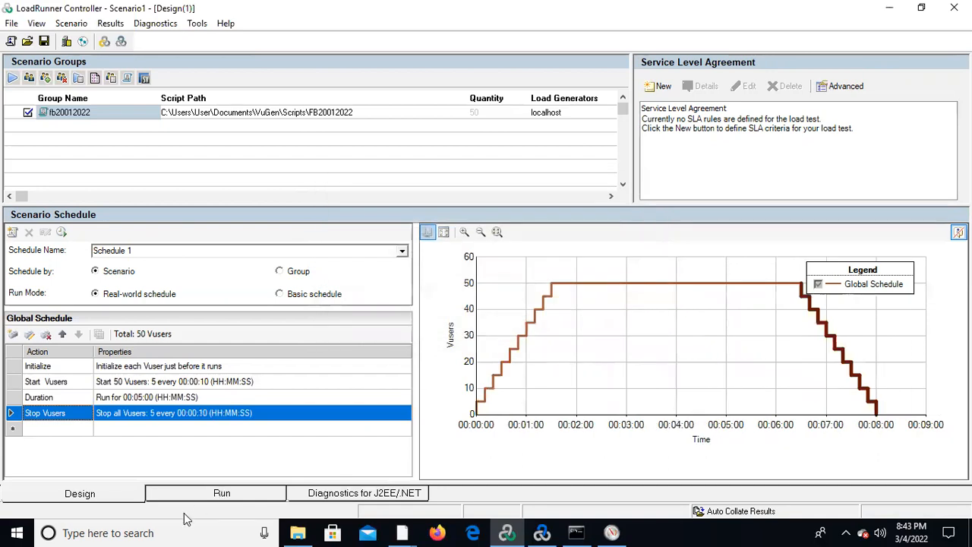
click(217, 497)
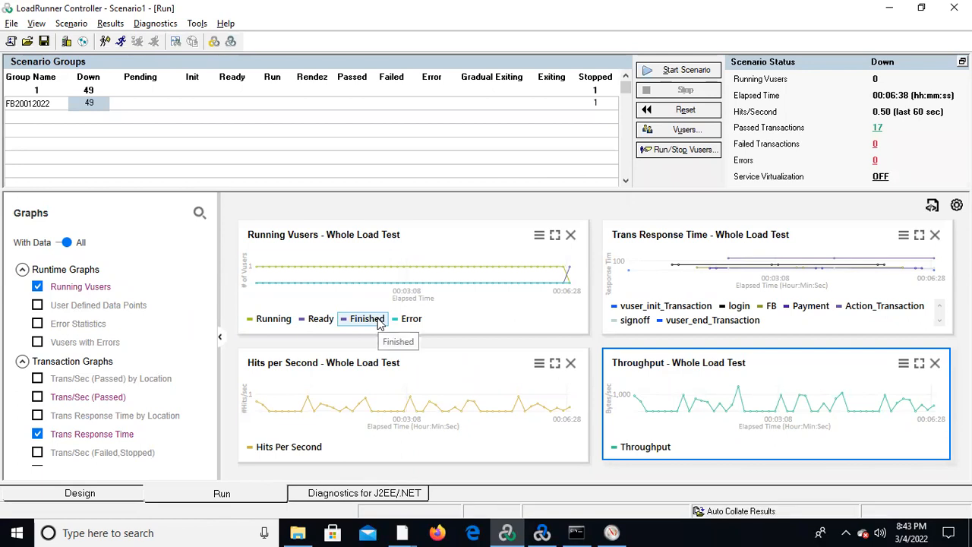
Switch to Performance Monitor, start the SampleTest data collector set and select its DataCollector01 entry.
key(alt+Tab)
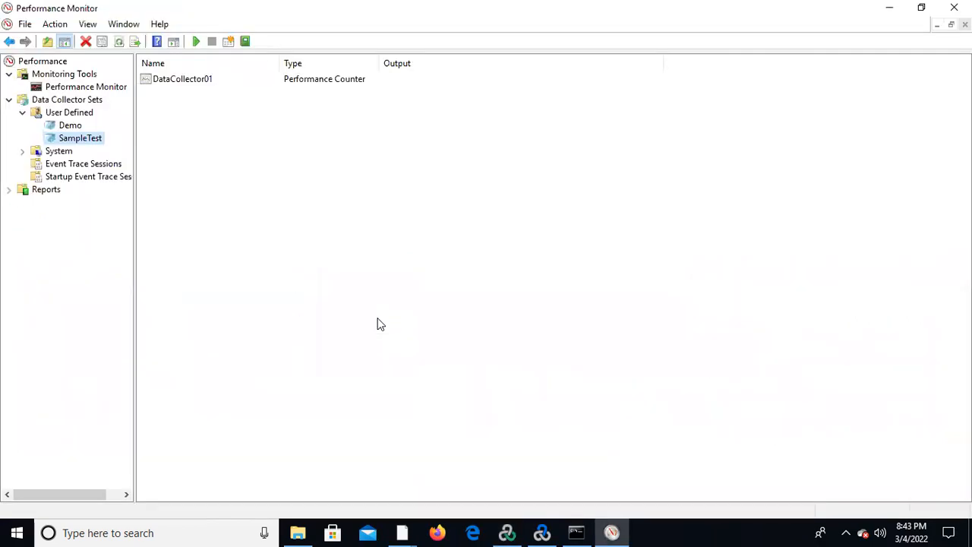
right_click(91, 145)
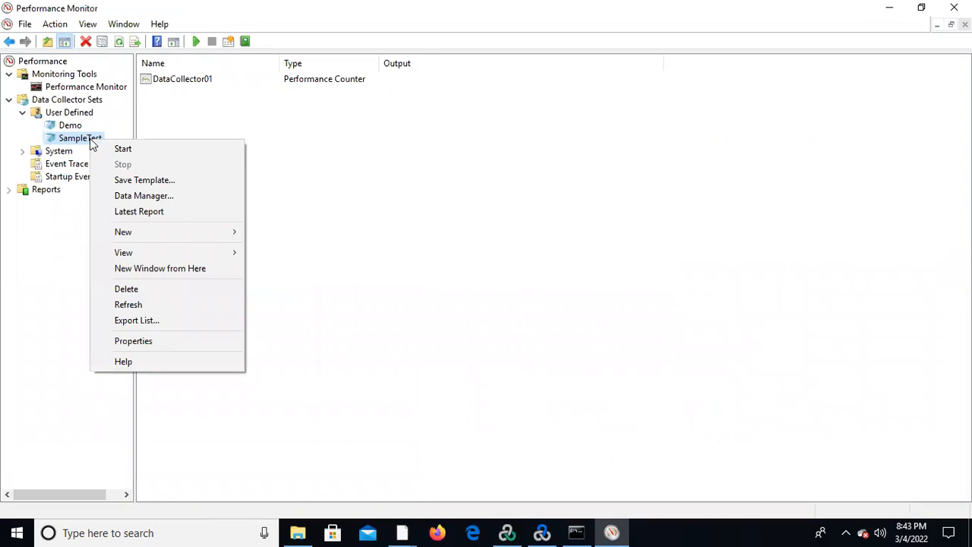
click(139, 155)
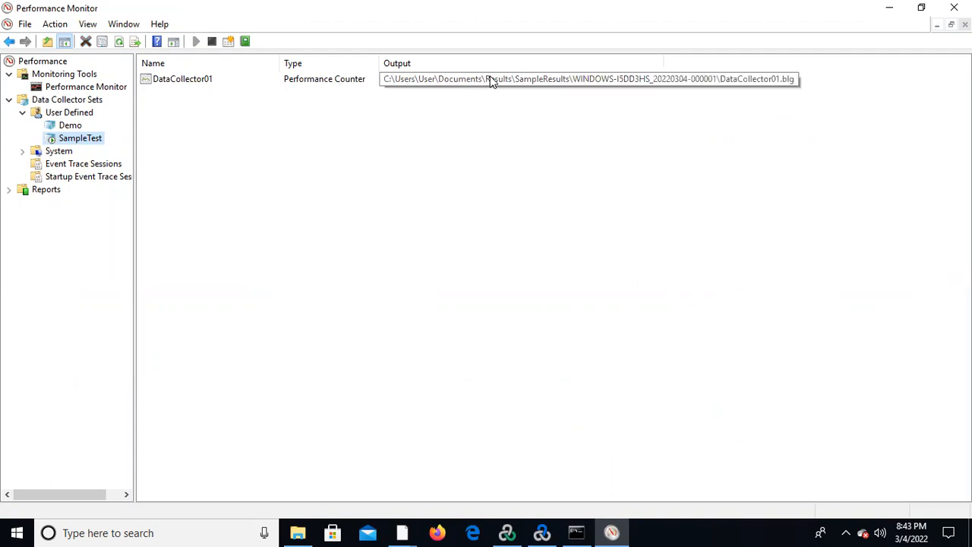
click(321, 86)
click(321, 85)
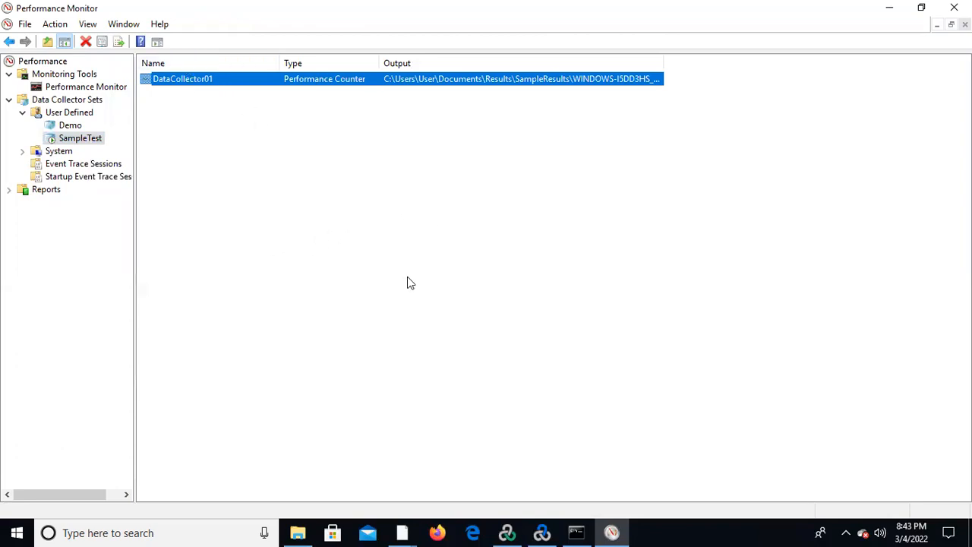
Switch to LoadRunner Controller, start the scenario and decline overwriting the existing results directory.
key(alt+Tab)
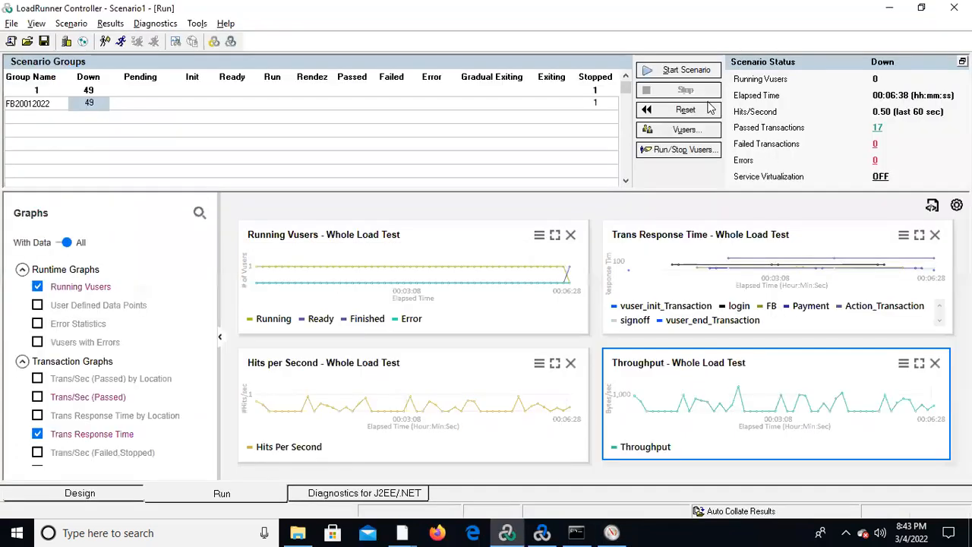
click(682, 73)
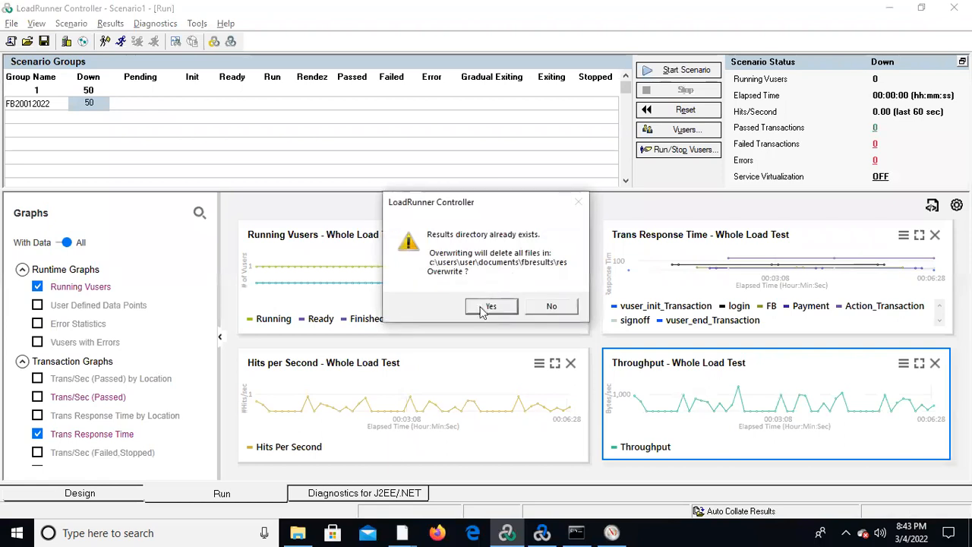
click(550, 307)
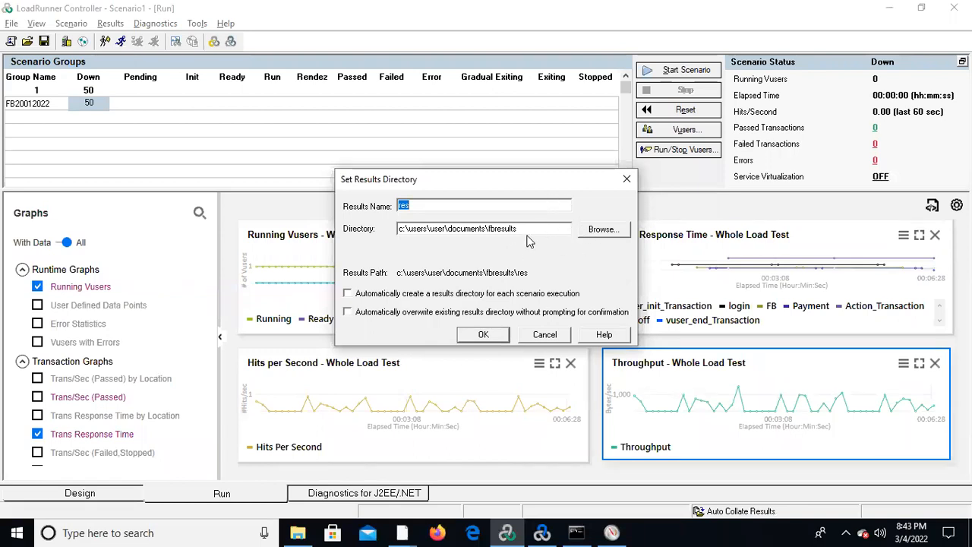
Choose the Results folder inside Documents as the directory for the scenario results.
click(594, 230)
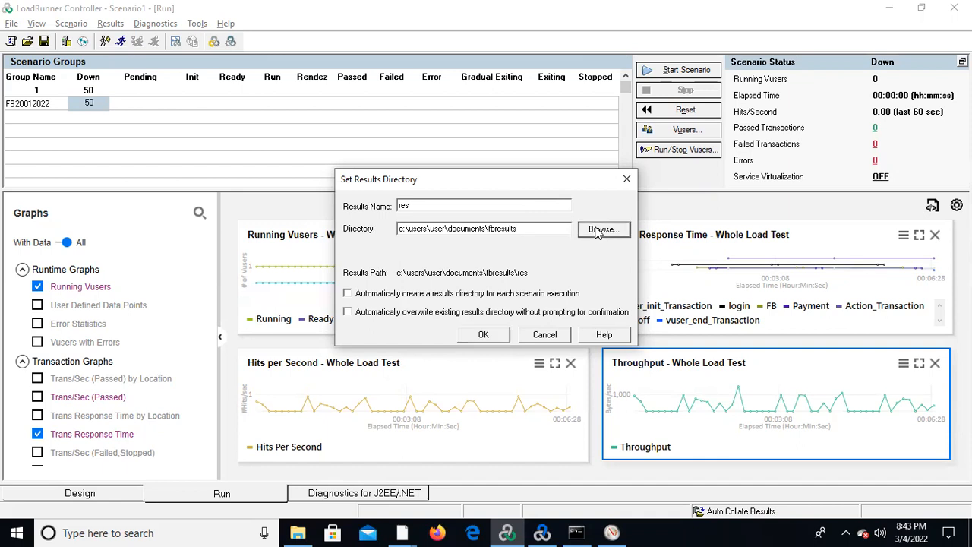
click(582, 316)
click(582, 316)
click(582, 316)
click(582, 316)
click(582, 316)
click(582, 316)
click(582, 316)
click(582, 316)
click(582, 316)
click(500, 290)
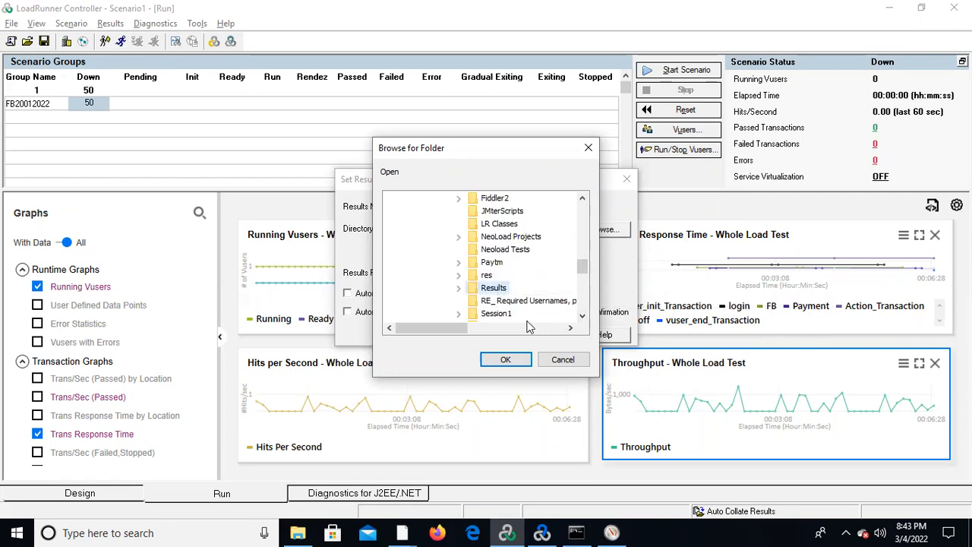
click(505, 359)
Extend the results directory to C:\Users\User\Documents\Results\FB and confirm it to run the scenario.
click(539, 228)
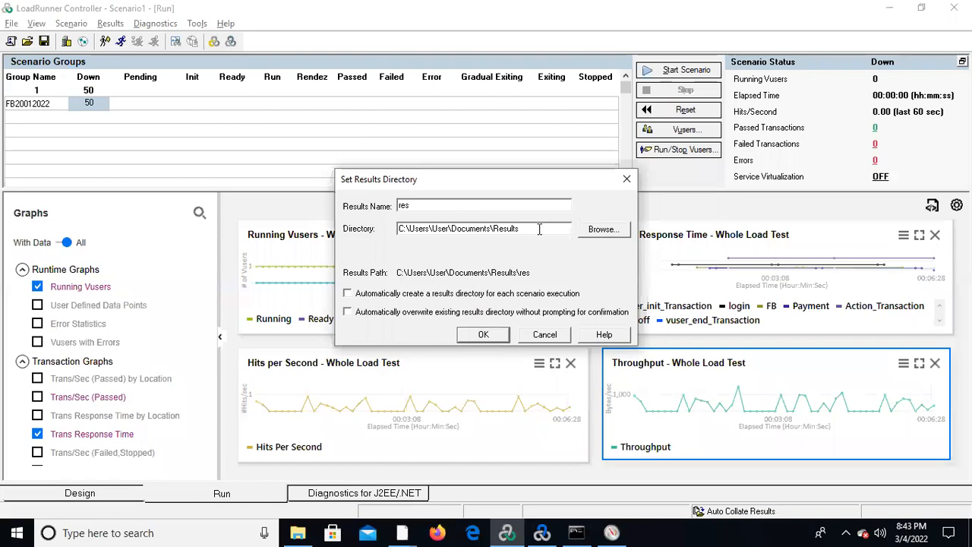
text(\FB)
click(483, 335)
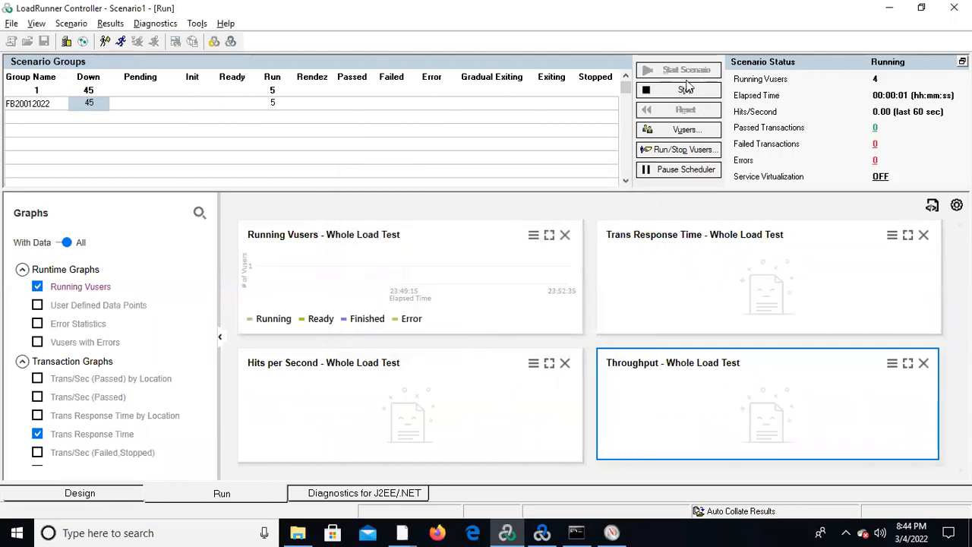
Switch to Performance Monitor and open the SampleTest report under the user-defined reports.
key(alt+Tab)
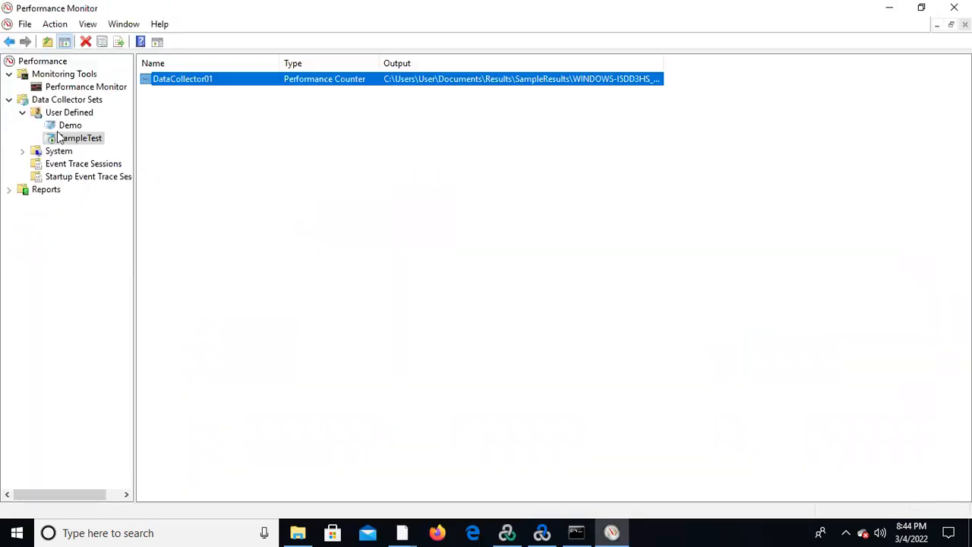
click(10, 191)
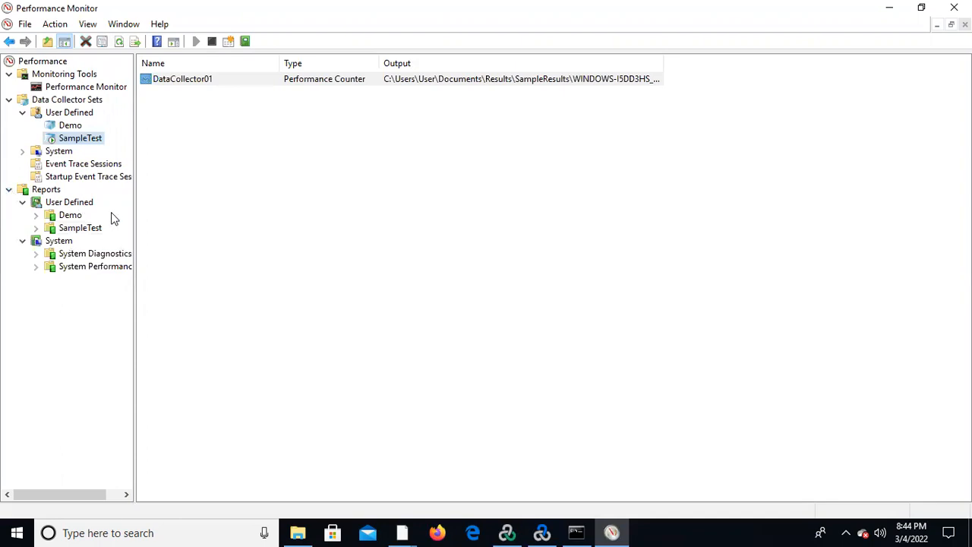
click(73, 229)
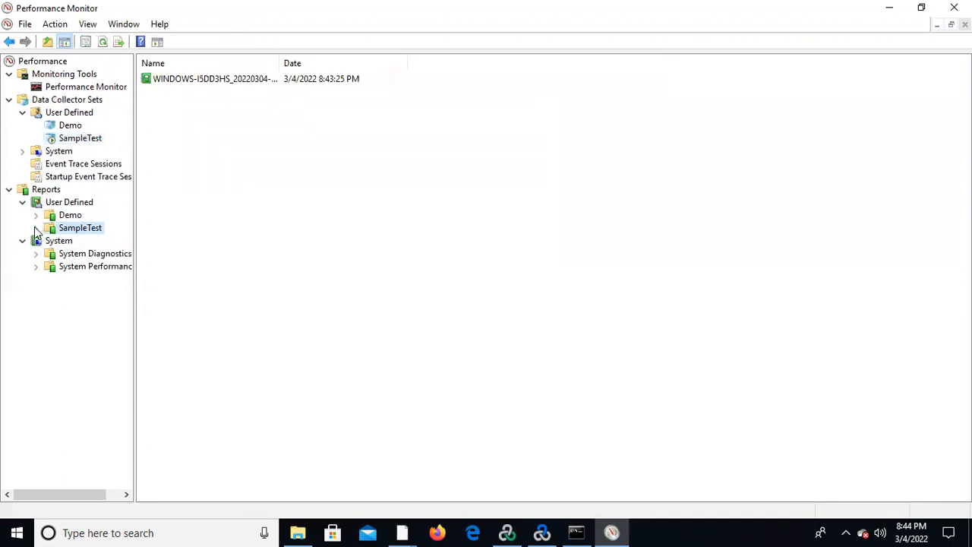
click(35, 228)
click(76, 241)
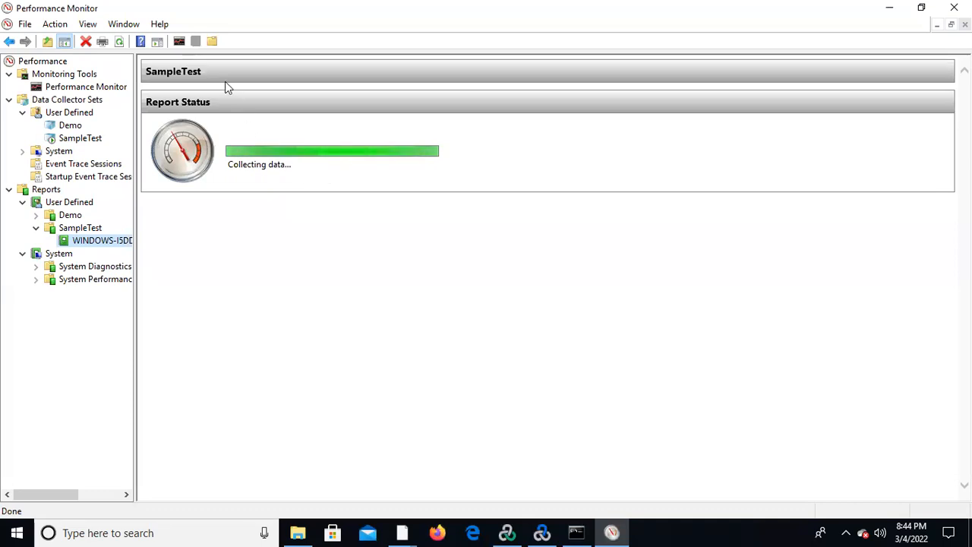
Open the live performance graph and add the GPU Process Memory counters Total Committed and Local Usage for all instances.
click(106, 87)
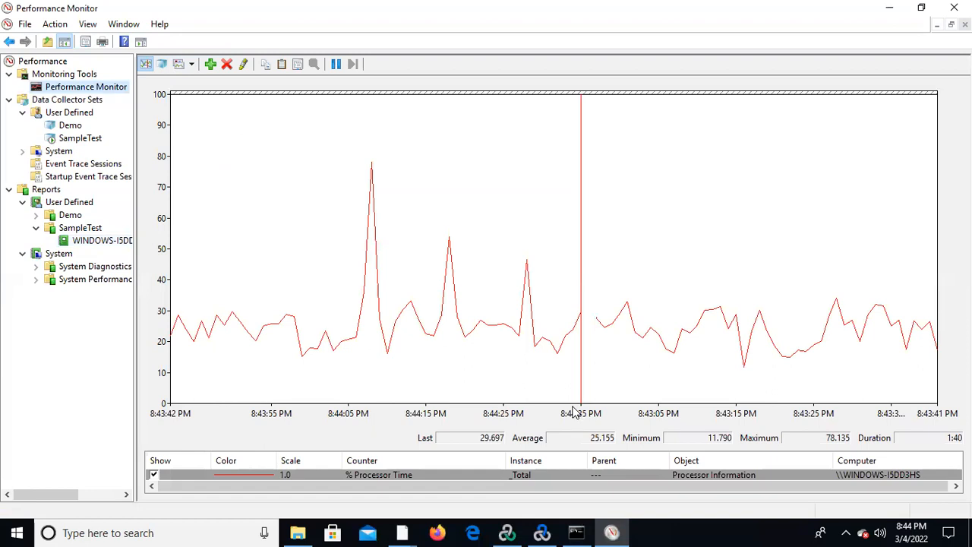
right_click(487, 474)
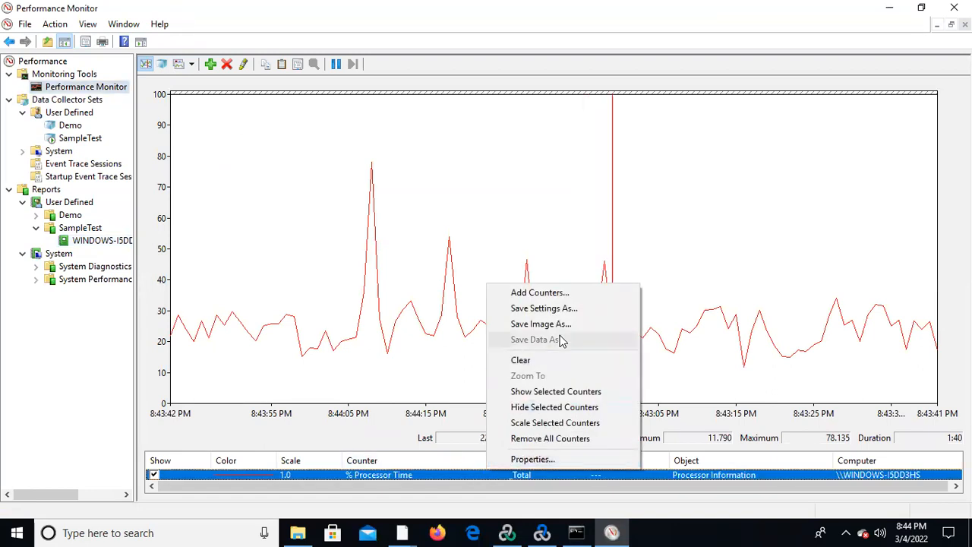
click(577, 295)
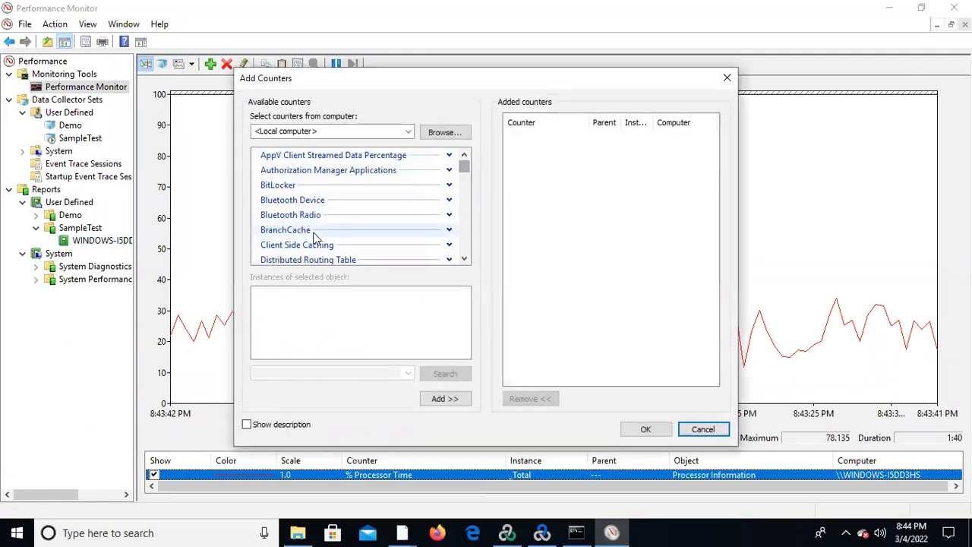
click(464, 259)
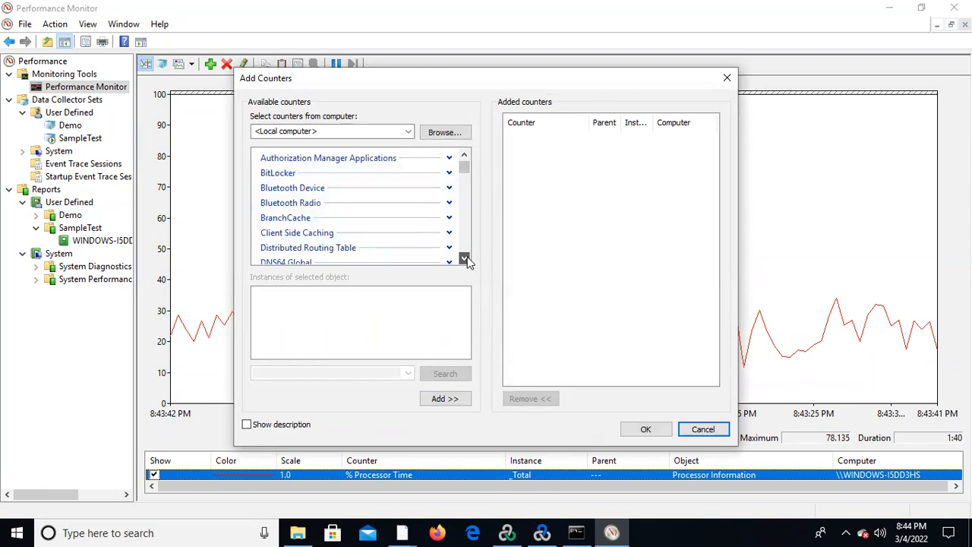
drag(466, 258, 467, 259)
click(450, 197)
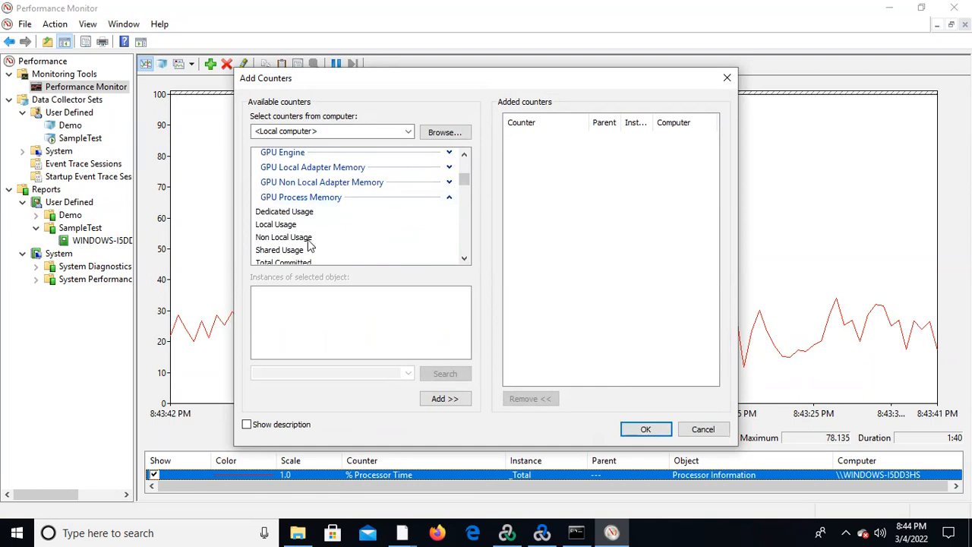
click(309, 262)
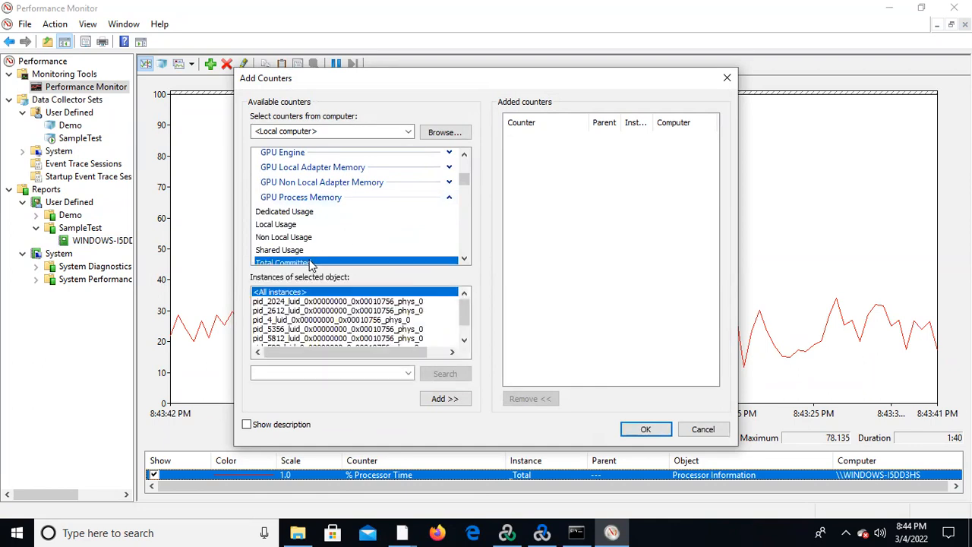
click(448, 401)
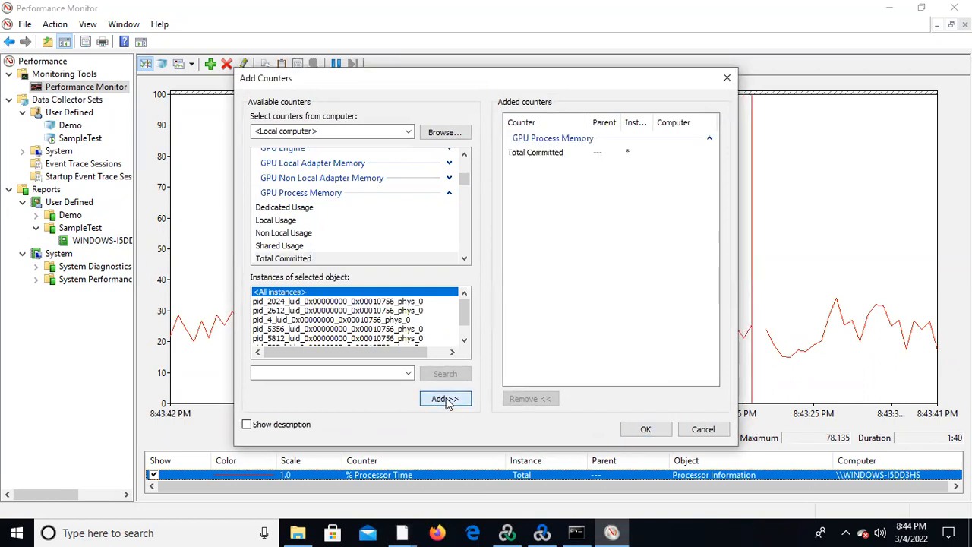
click(295, 222)
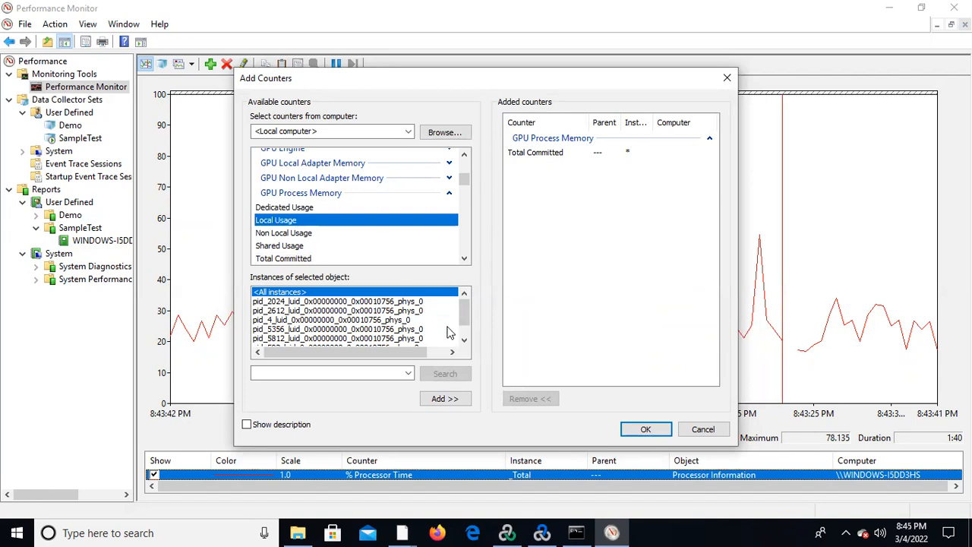
click(444, 396)
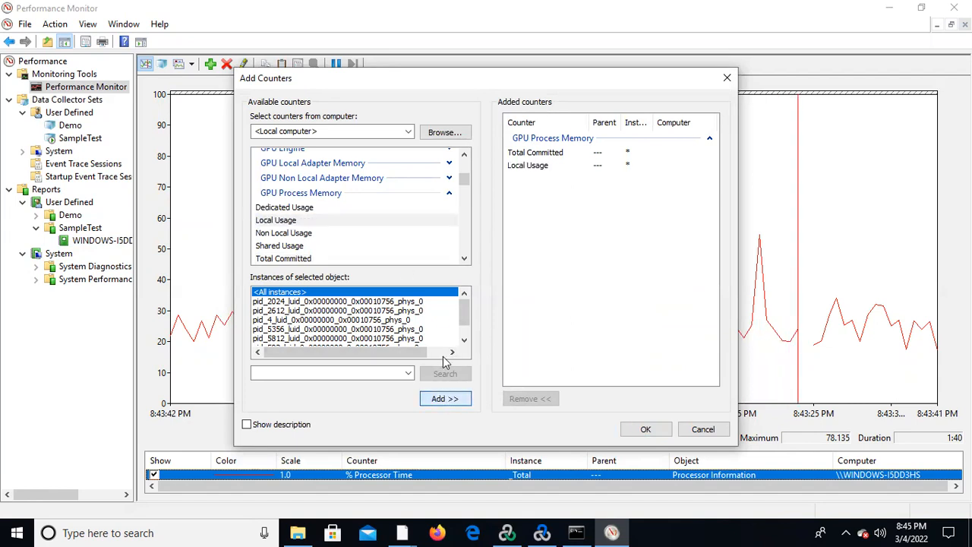
Add the Processor Information counter % Privileged Time for the _Total instance.
drag(464, 181, 462, 210)
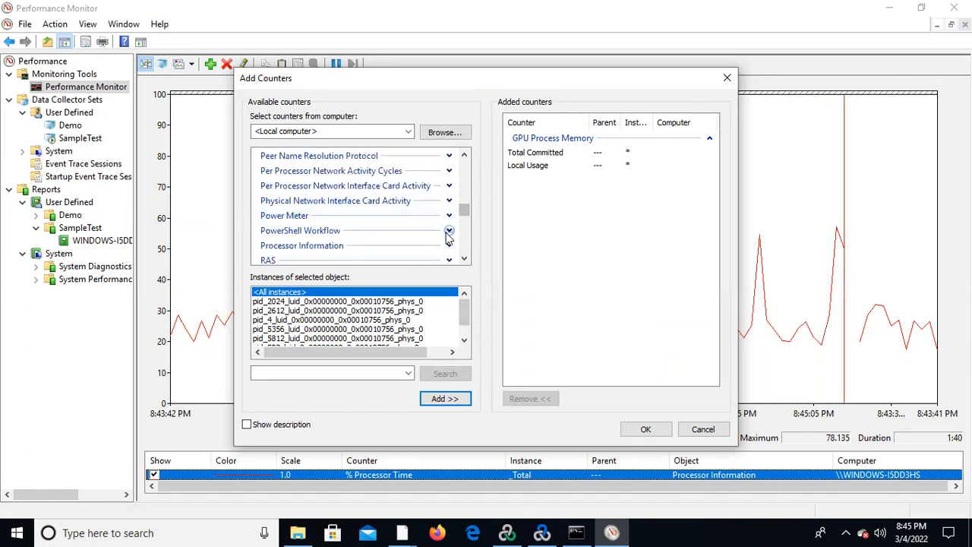
click(449, 245)
click(464, 259)
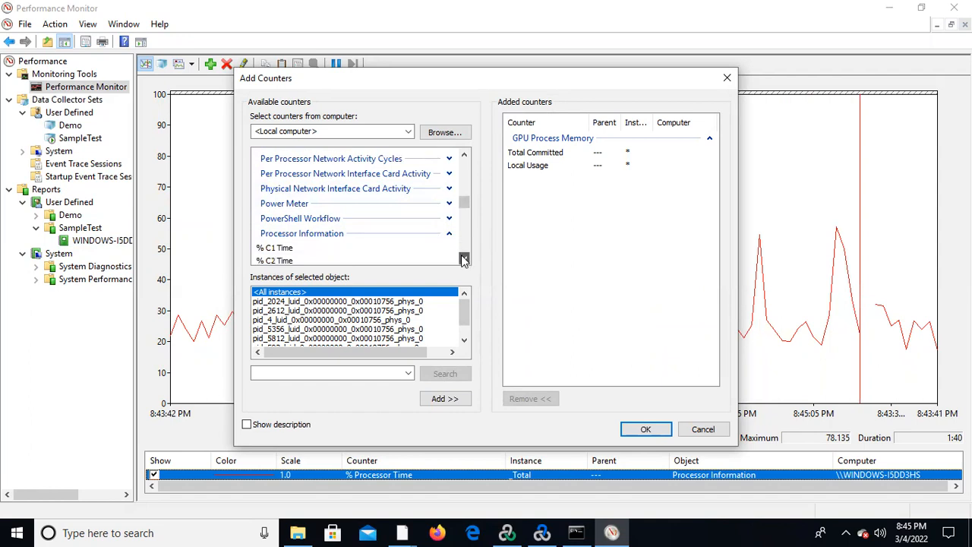
click(464, 260)
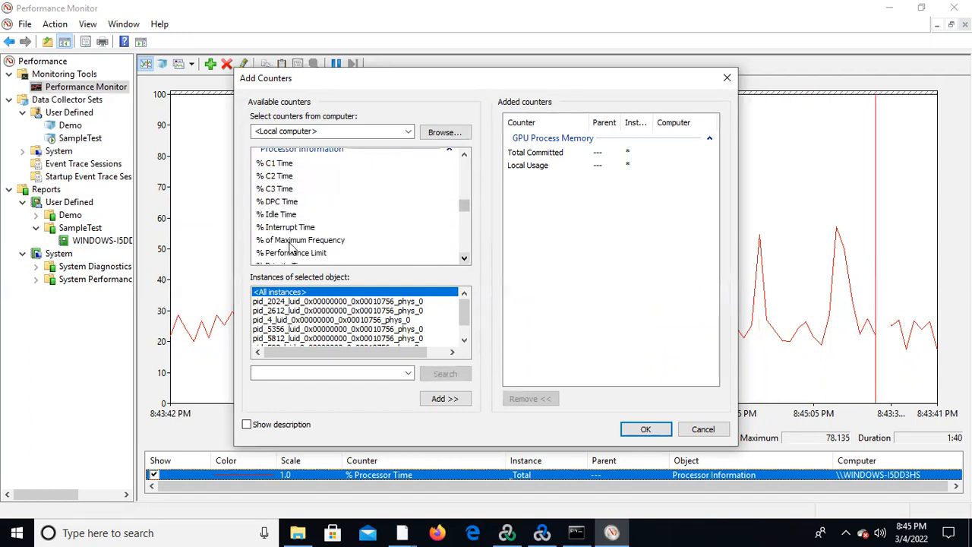
click(464, 260)
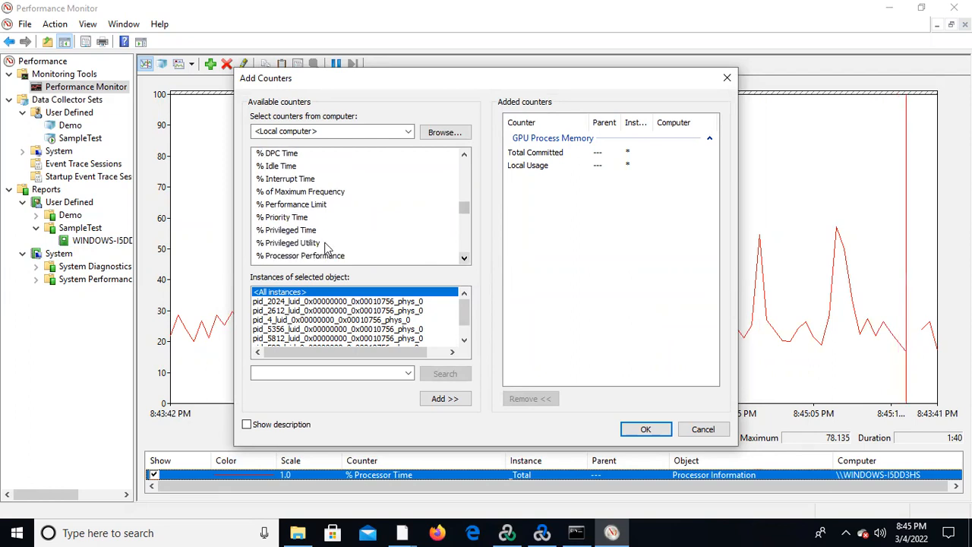
click(307, 231)
click(445, 399)
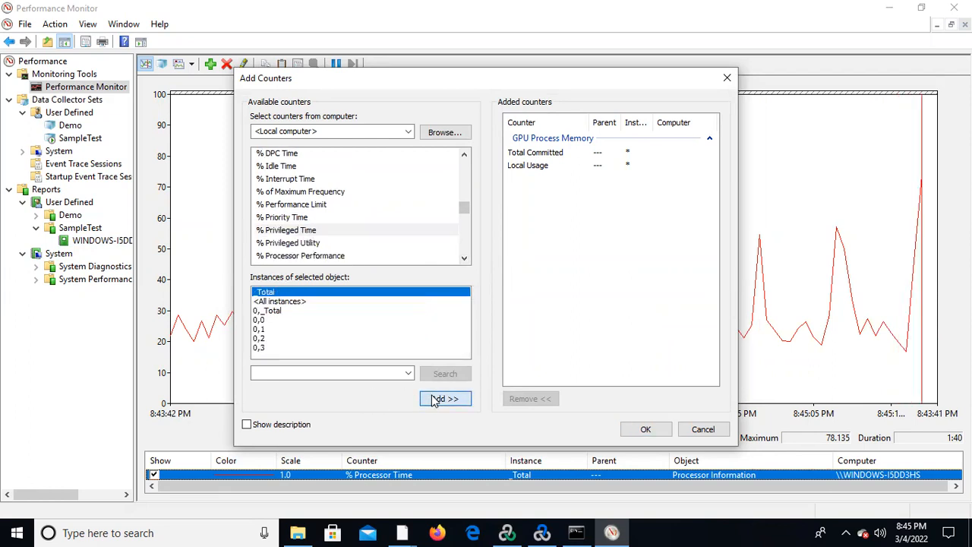
Add the % Processor Time and % User Time counters for the _Total instance and confirm the counter selection.
click(464, 258)
click(464, 258)
click(464, 258)
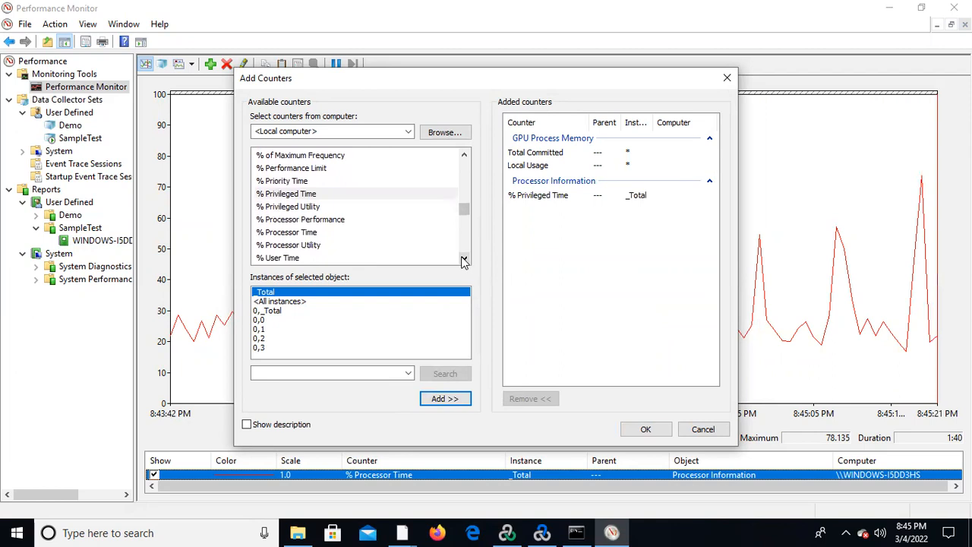
click(283, 232)
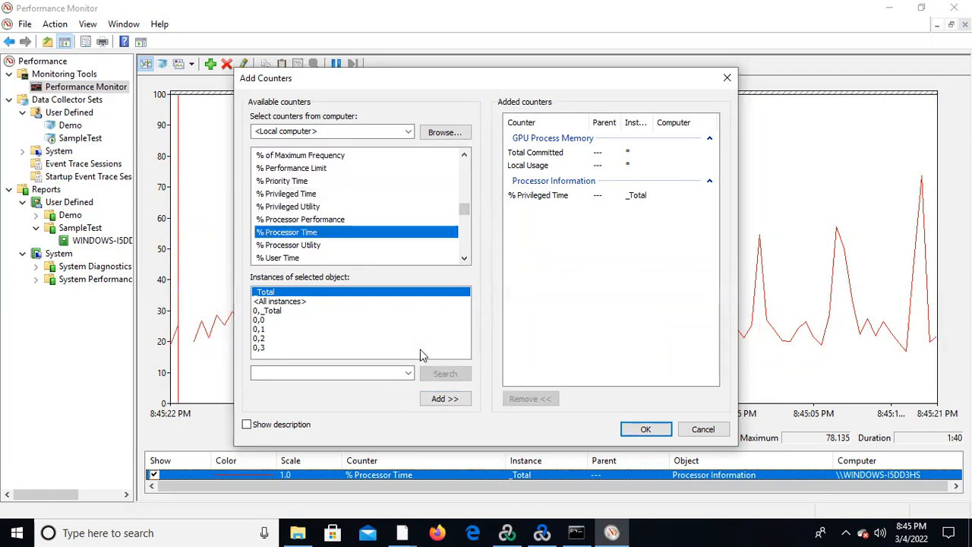
click(445, 398)
click(271, 259)
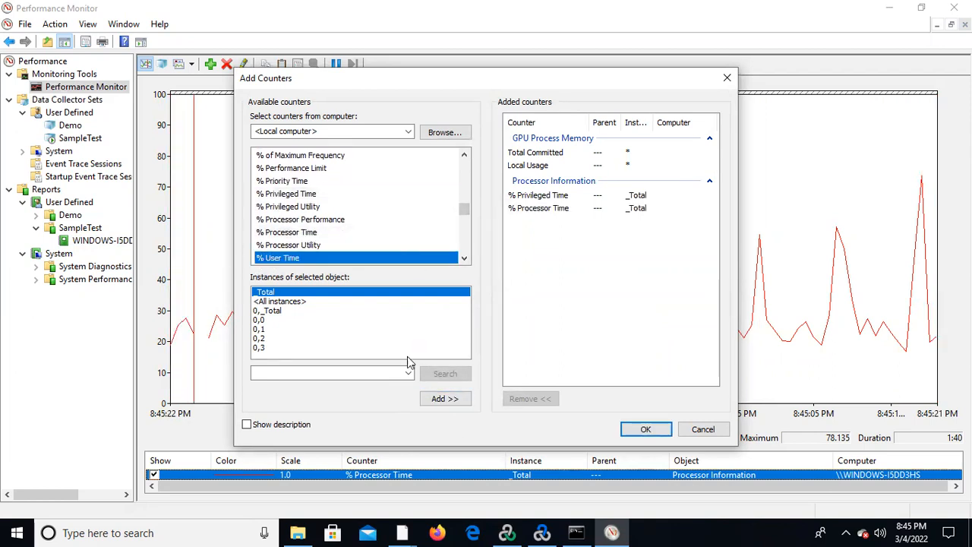
click(453, 399)
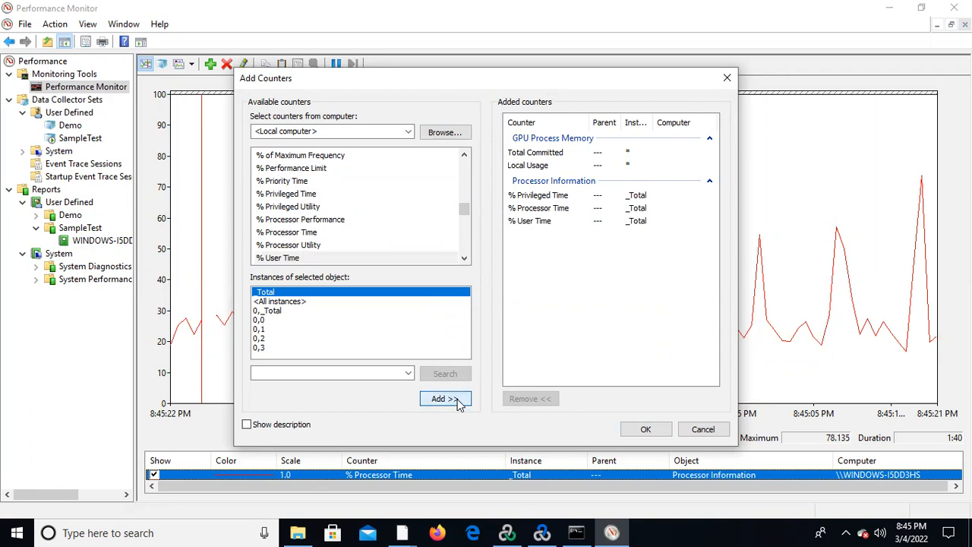
click(644, 430)
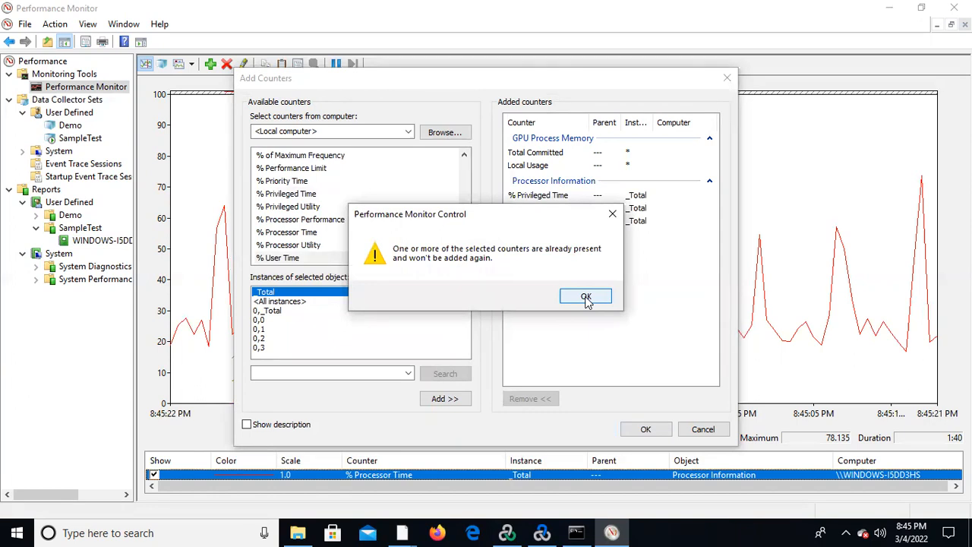
click(586, 297)
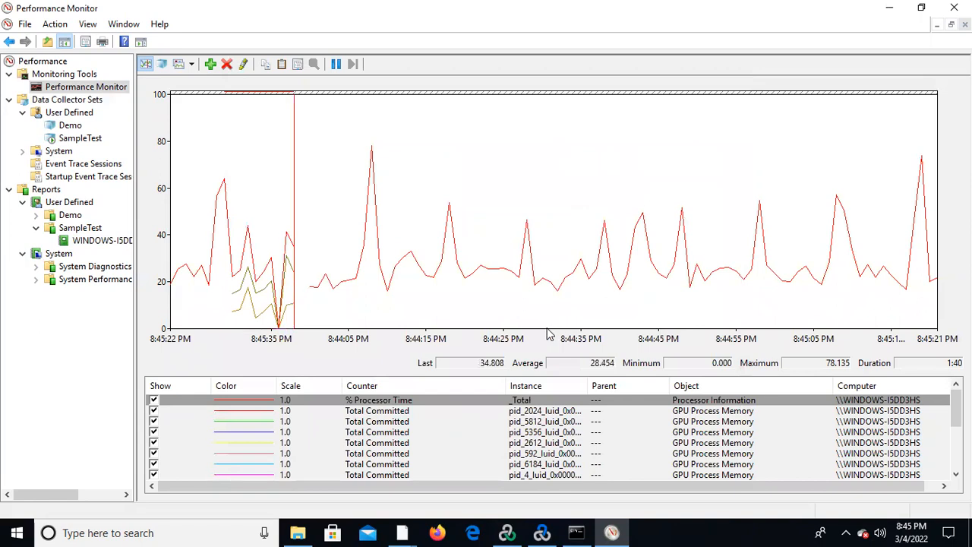
Examine the live statistics of two Total Committed GPU counters, % Privileged Time and % User Time.
click(363, 433)
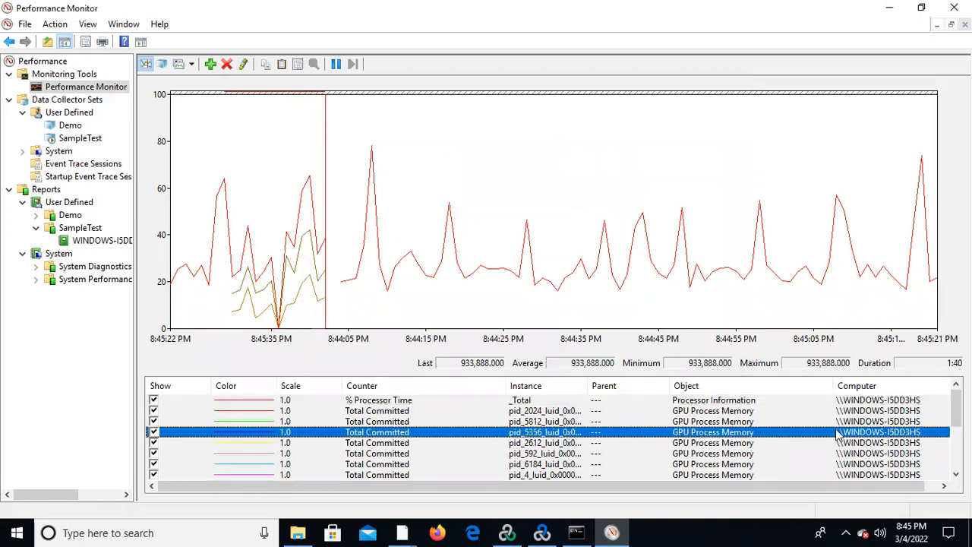
click(370, 445)
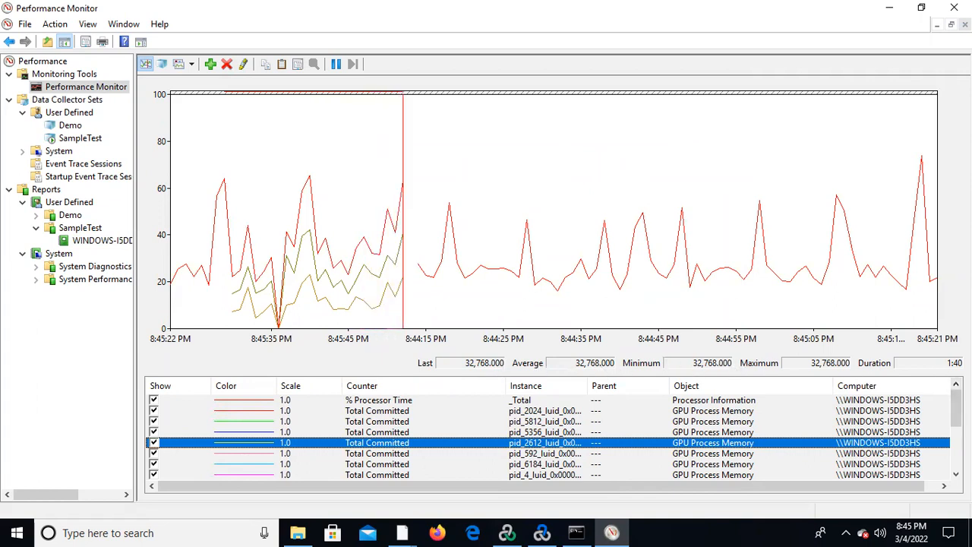
scroll(553, 436, down, 3)
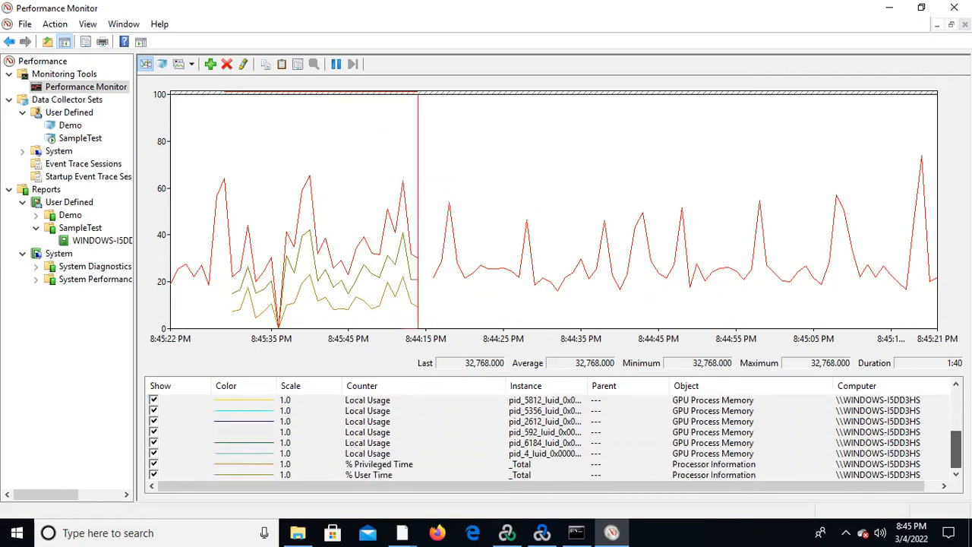
click(412, 466)
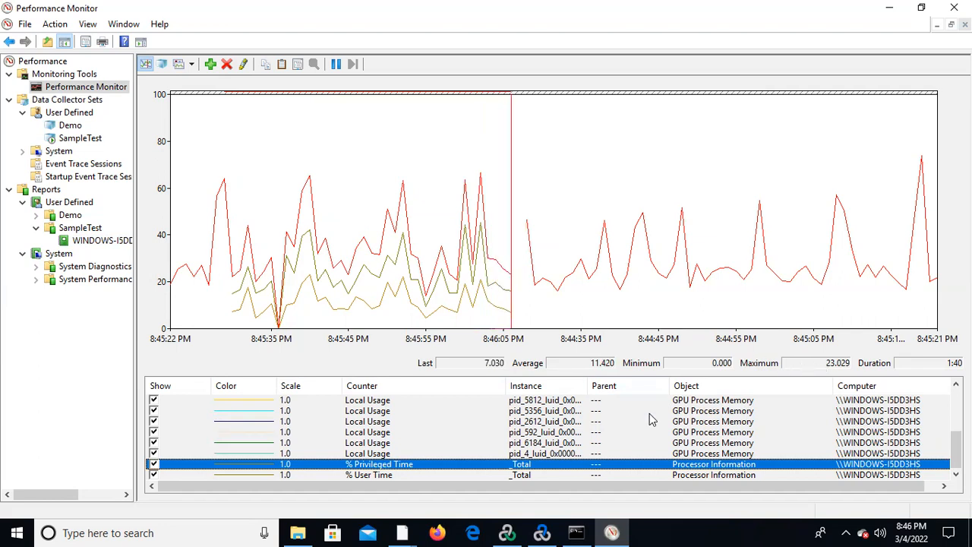
click(380, 476)
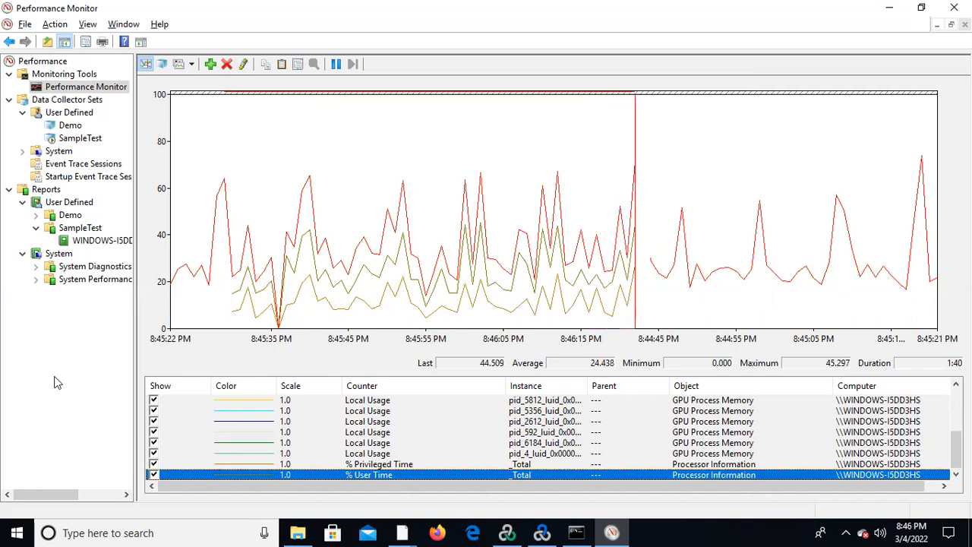
Switch to LoadRunner Controller and examine the Running Vusers and Trans Response Time graphs enlarged, restoring the four-graph view after each.
key(alt+Tab)
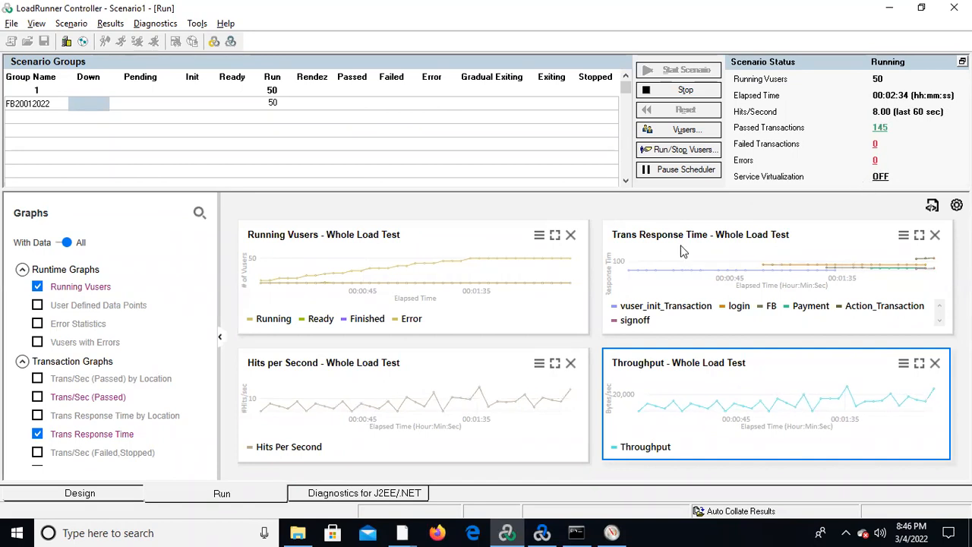
double_click(449, 280)
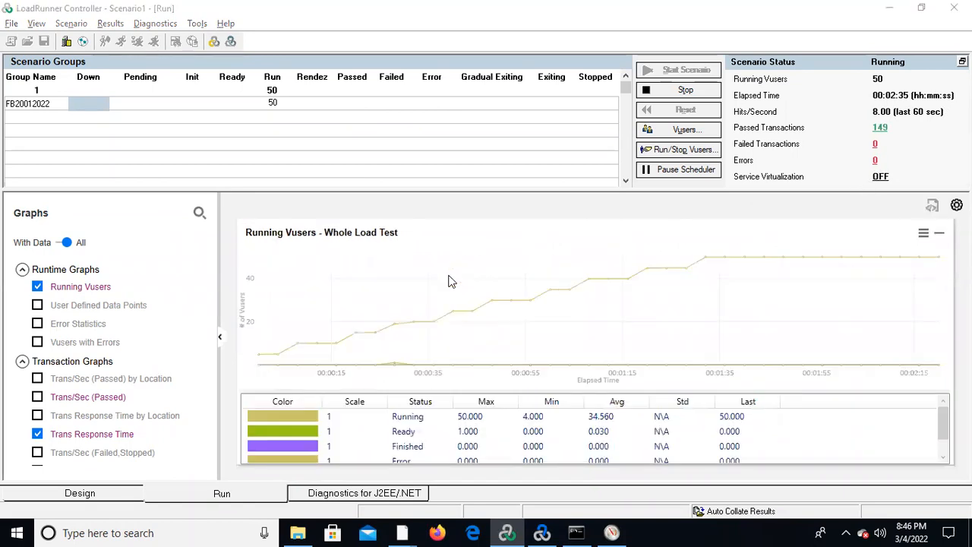
double_click(507, 299)
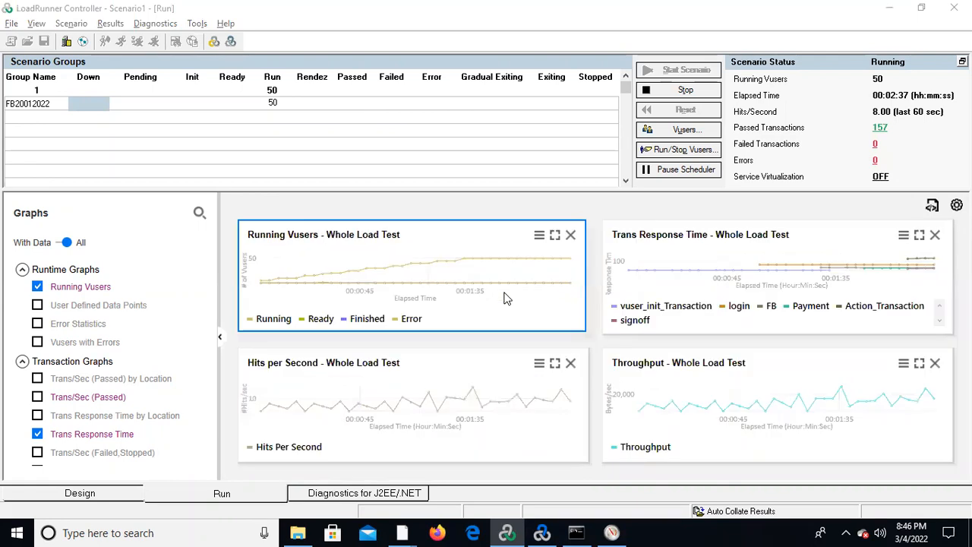
double_click(724, 259)
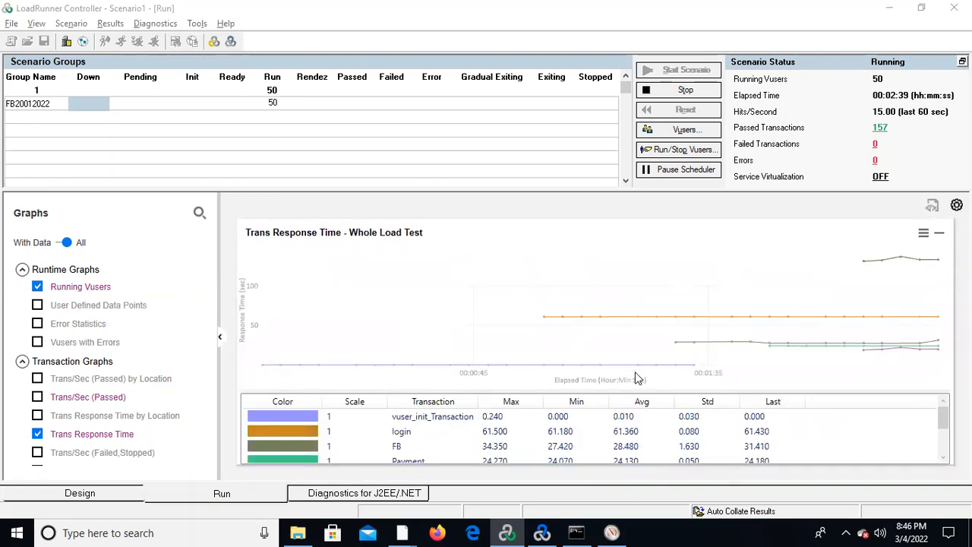
scroll(595, 437, down, 3)
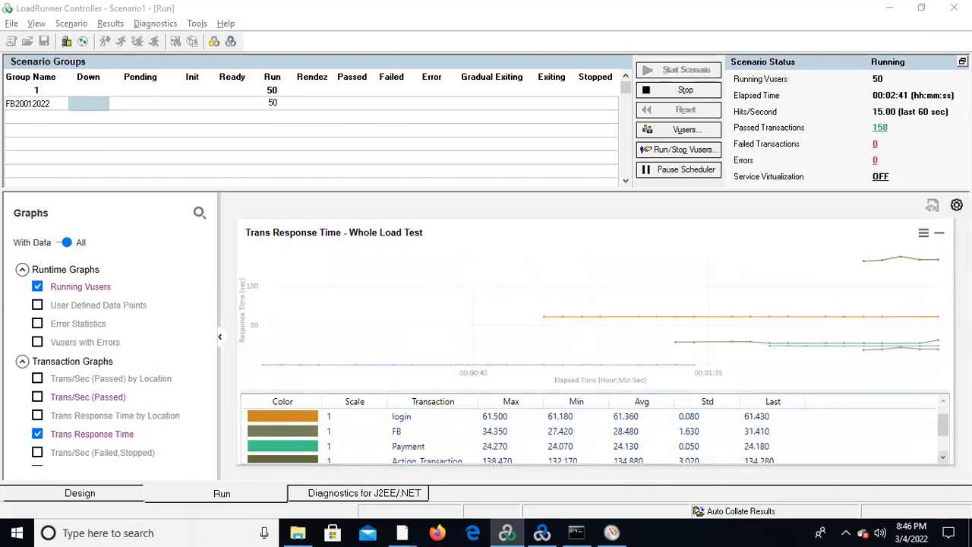
double_click(668, 282)
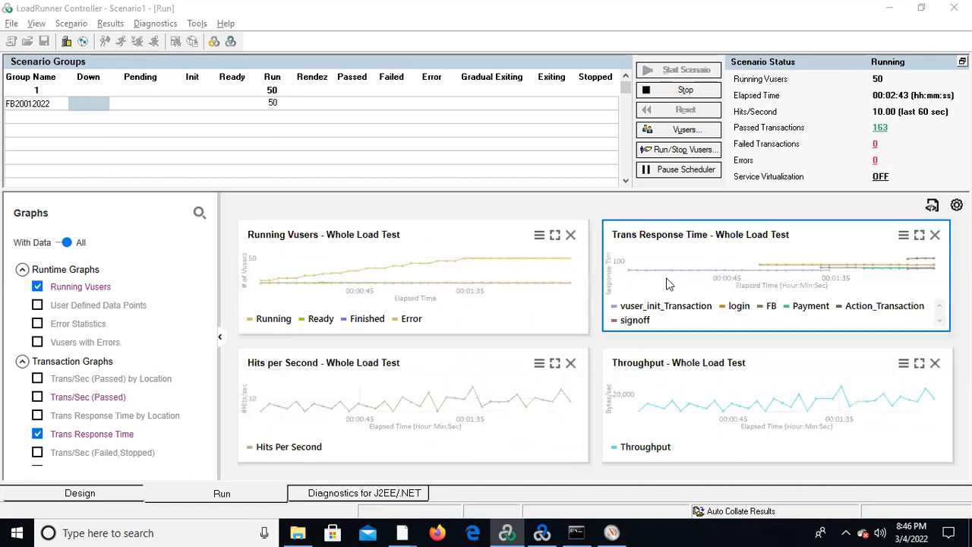
Examine the Hits per Second and Throughput graphs enlarged, restore the four-graph view and switch back to Performance Monitor.
double_click(386, 408)
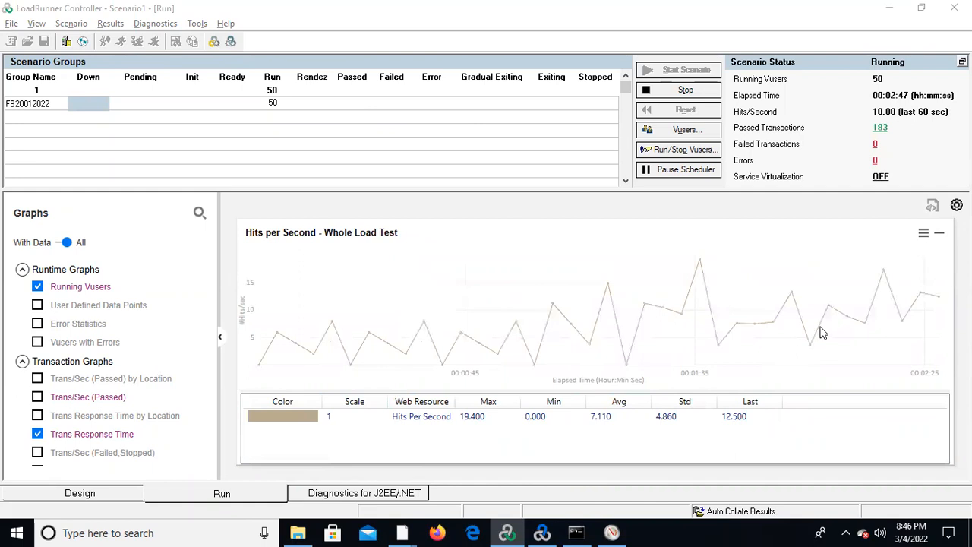
double_click(655, 338)
double_click(726, 415)
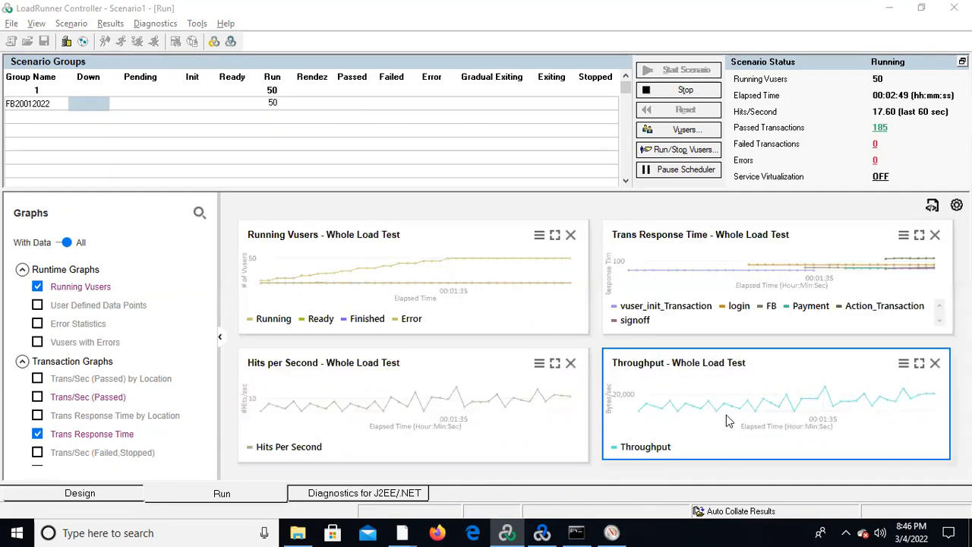
double_click(614, 280)
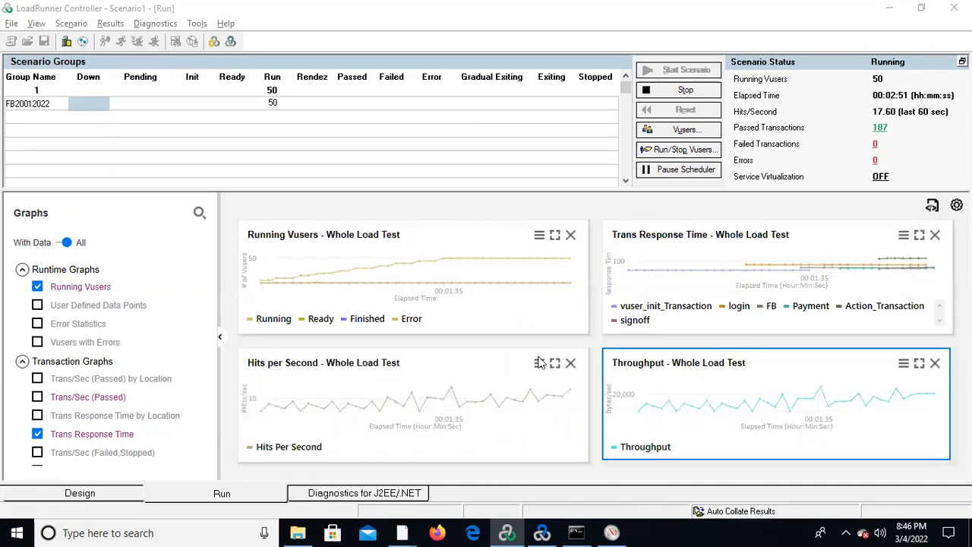
key(alt+Tab)
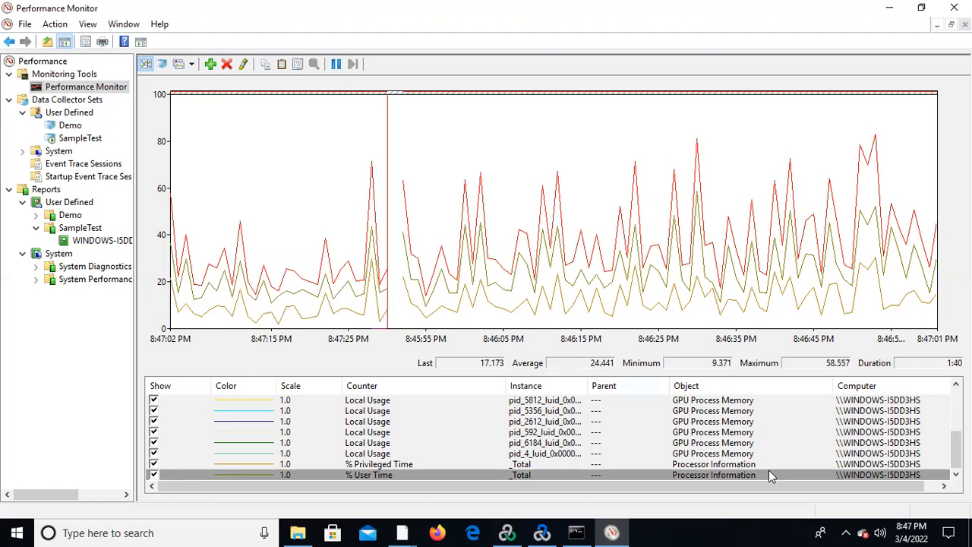
Check the LoadRunner Controller run briefly, and examine the CPU and Memory performance graphs in Task Manager before minimizing it.
click(621, 531)
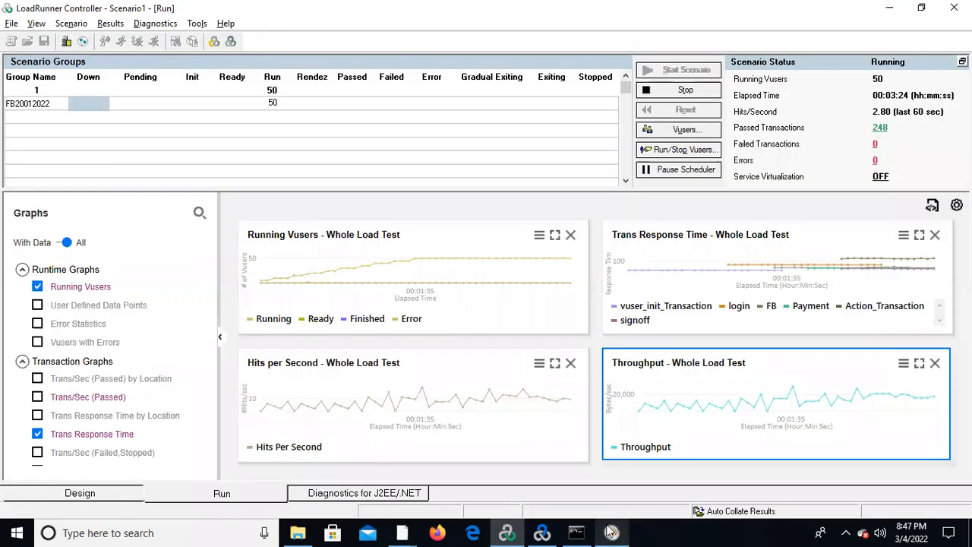
key(alt+Tab)
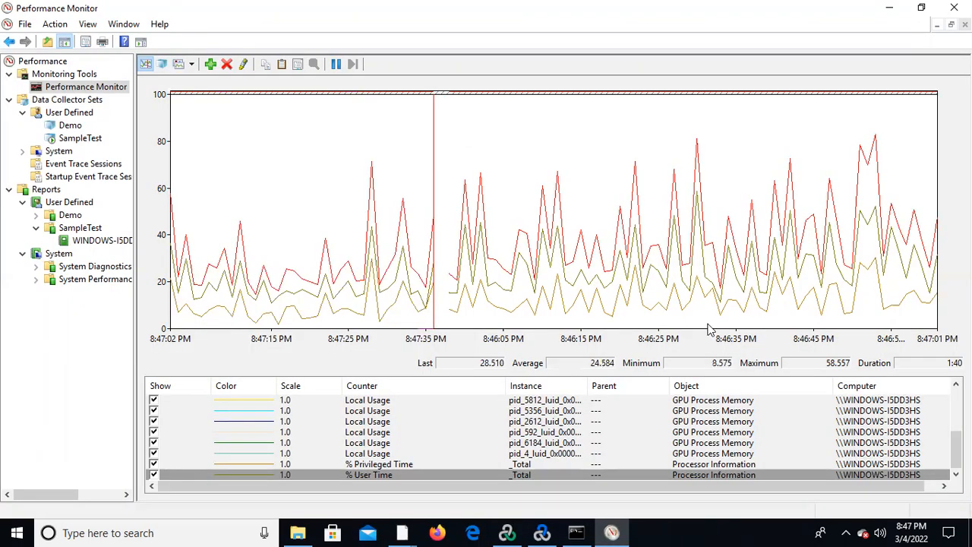
right_click(748, 530)
click(806, 401)
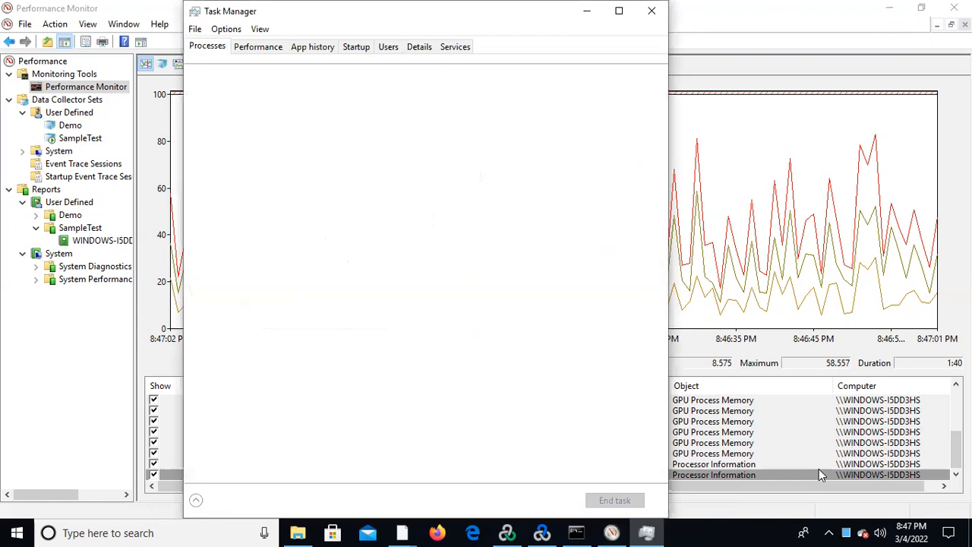
click(259, 47)
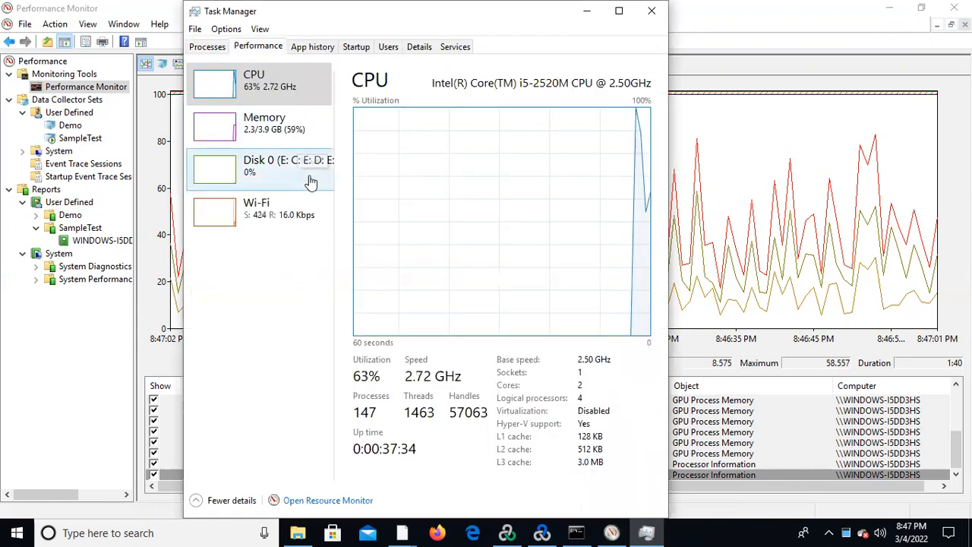
click(290, 139)
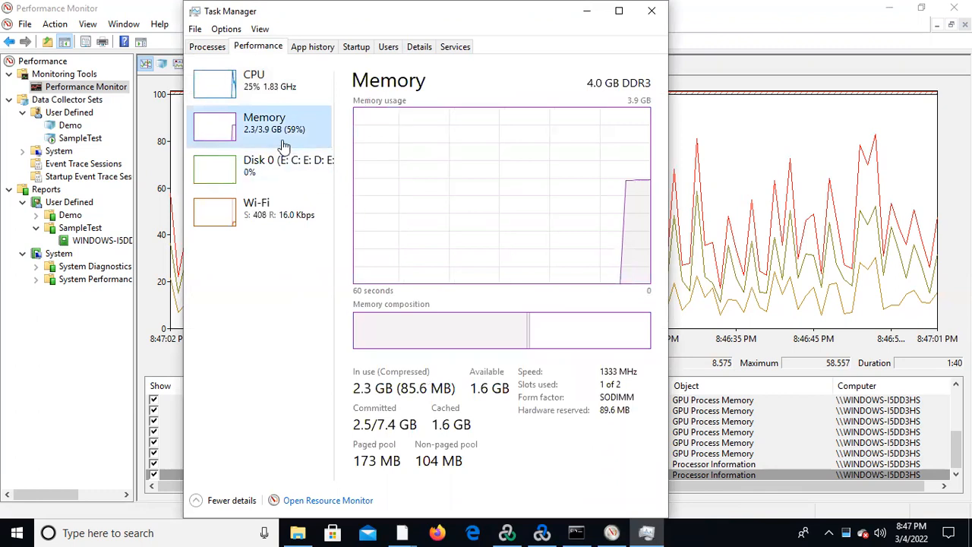
click(287, 106)
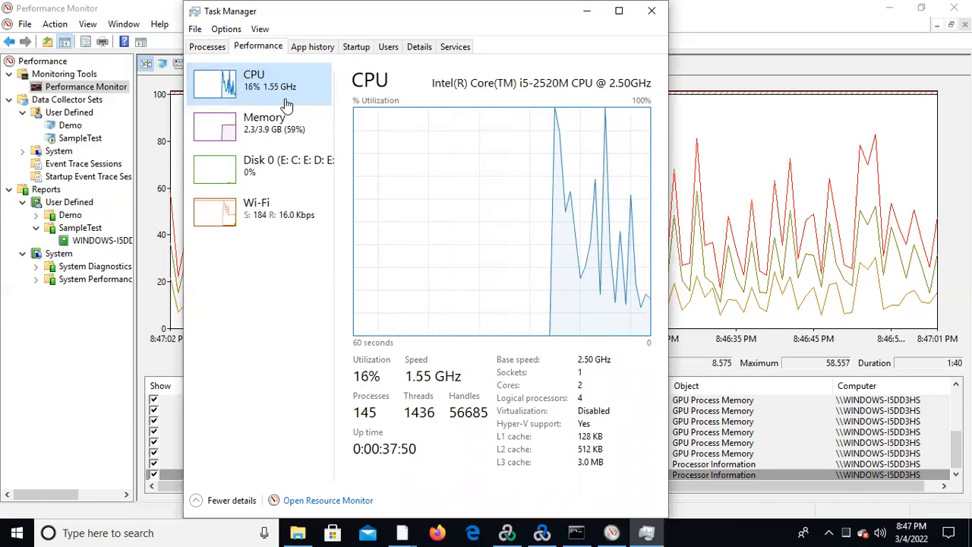
click(267, 146)
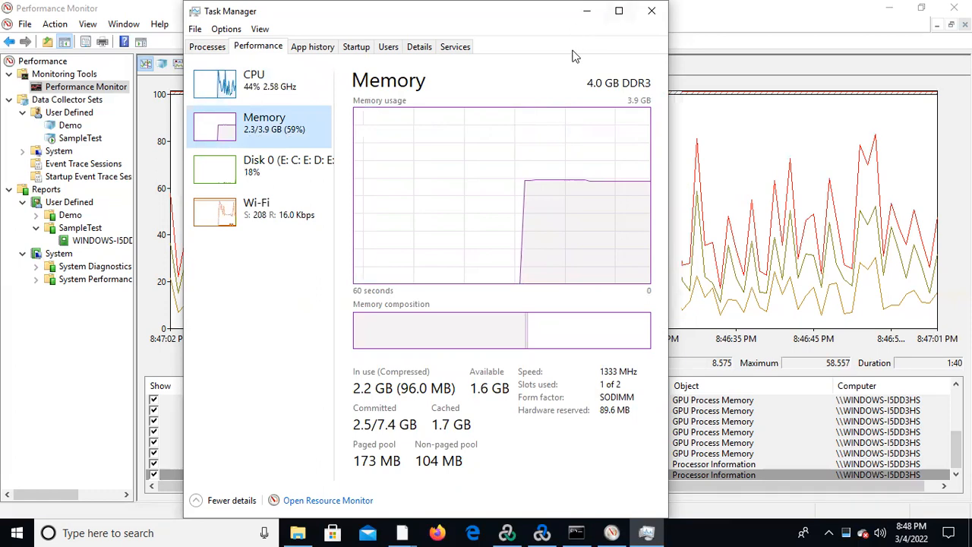
click(590, 17)
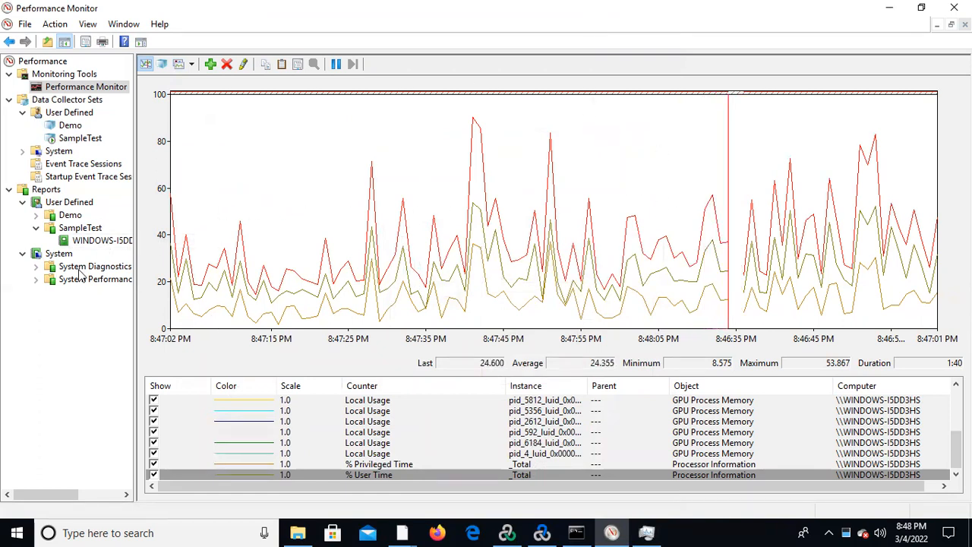
View the collected report of SampleTest in Performance Monitor and inspect DataCollector01 in the SampleTest data collector set.
click(83, 232)
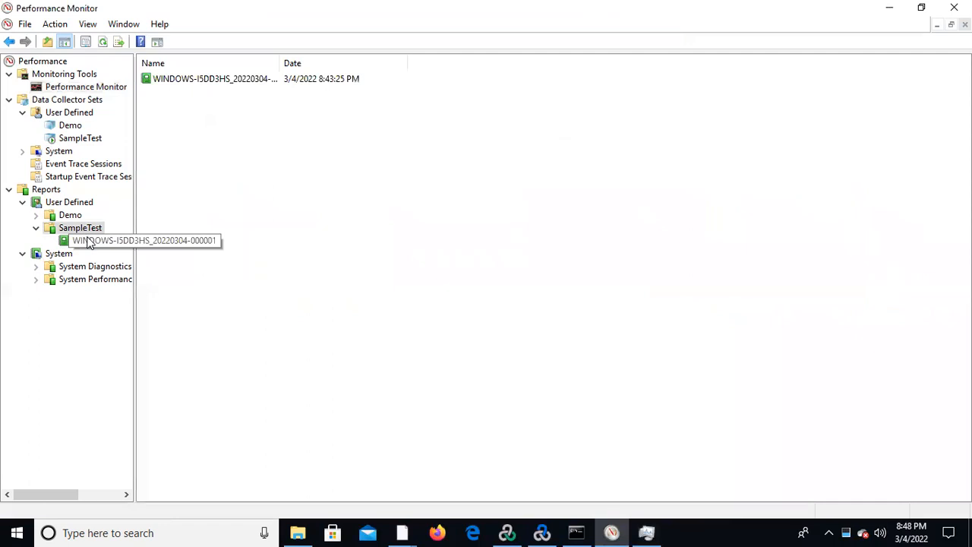
click(89, 241)
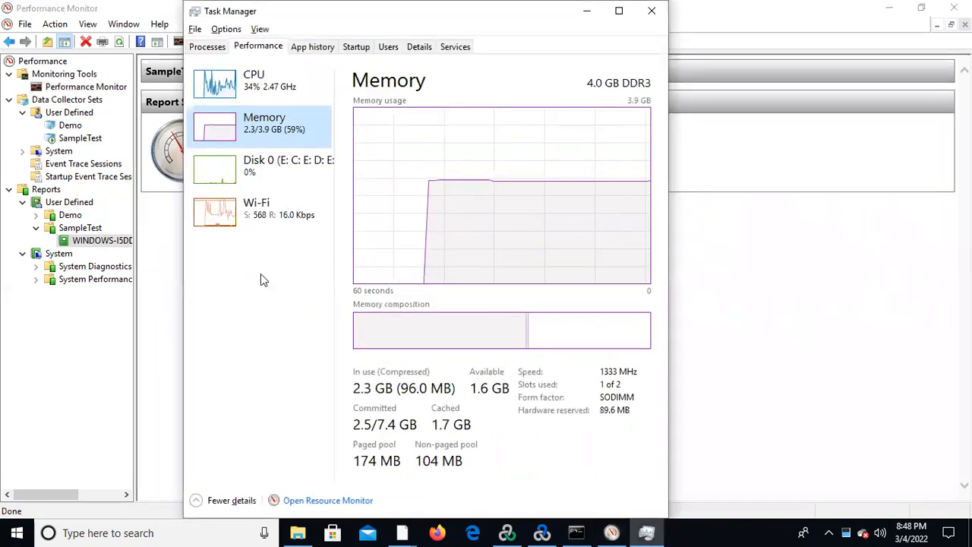
click(79, 138)
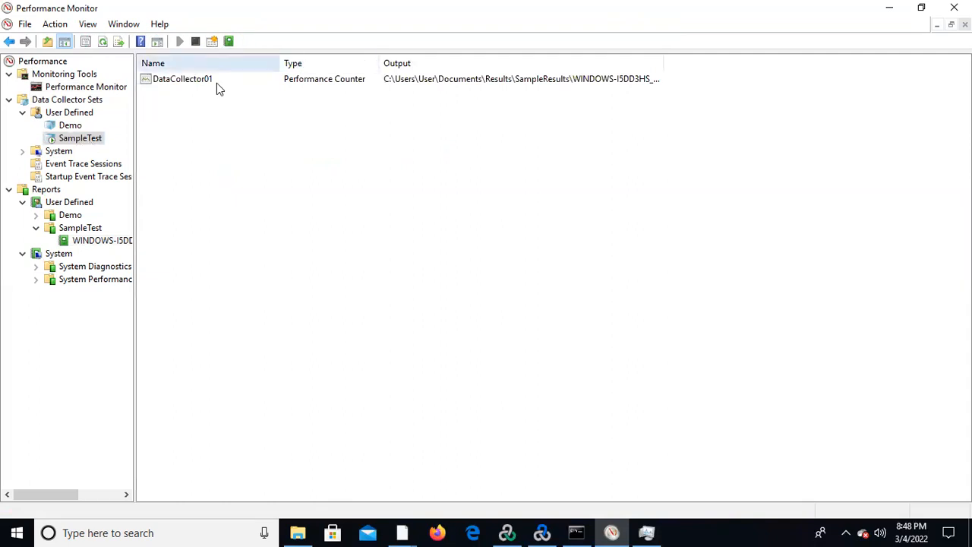
click(187, 82)
right_click(188, 82)
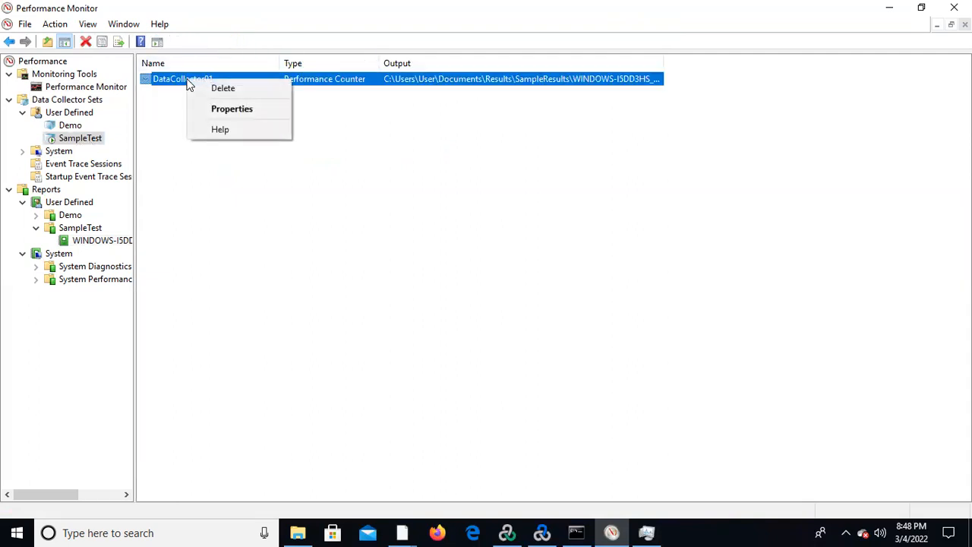
Start a new schedule in the SampleTest data collector set's properties, beginning 3/4/2022 and launching only on Friday.
click(90, 142)
right_click(91, 142)
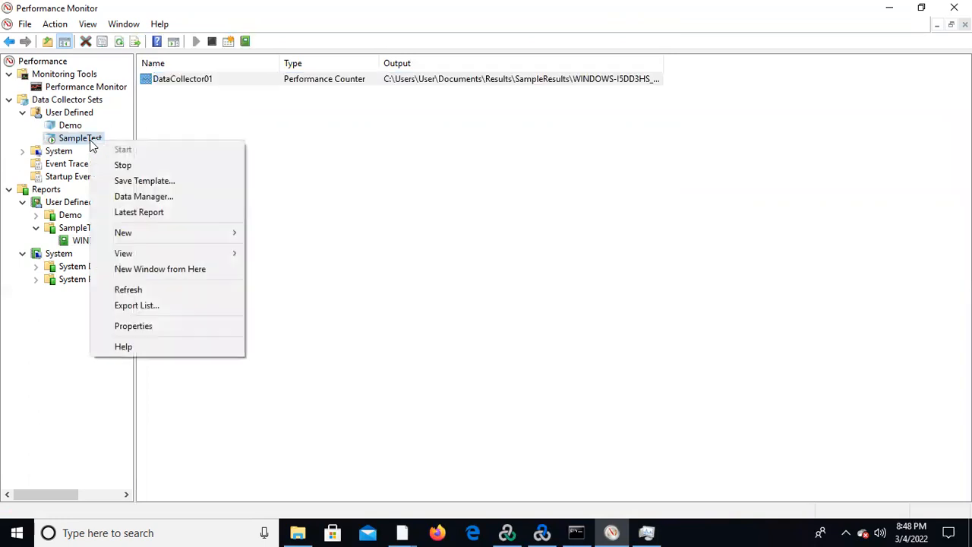
click(190, 328)
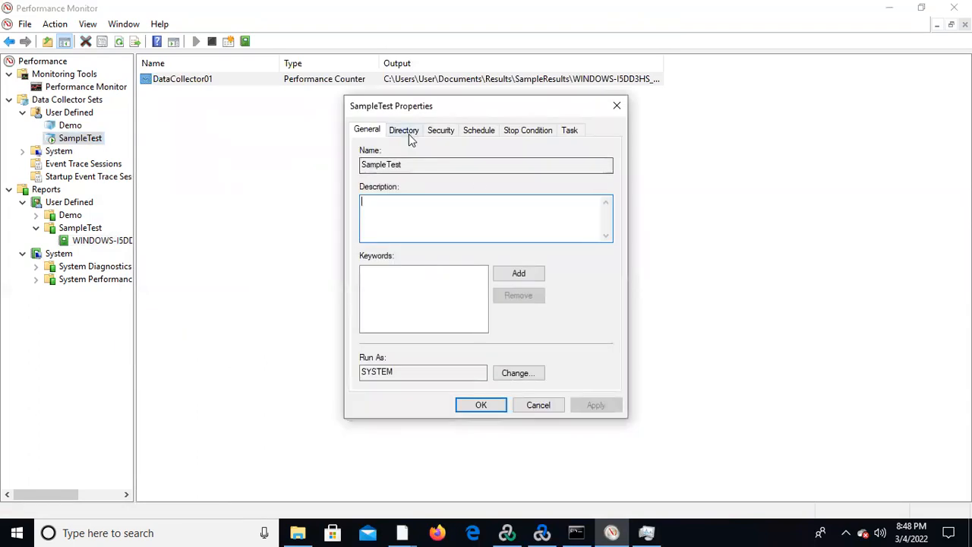
click(476, 134)
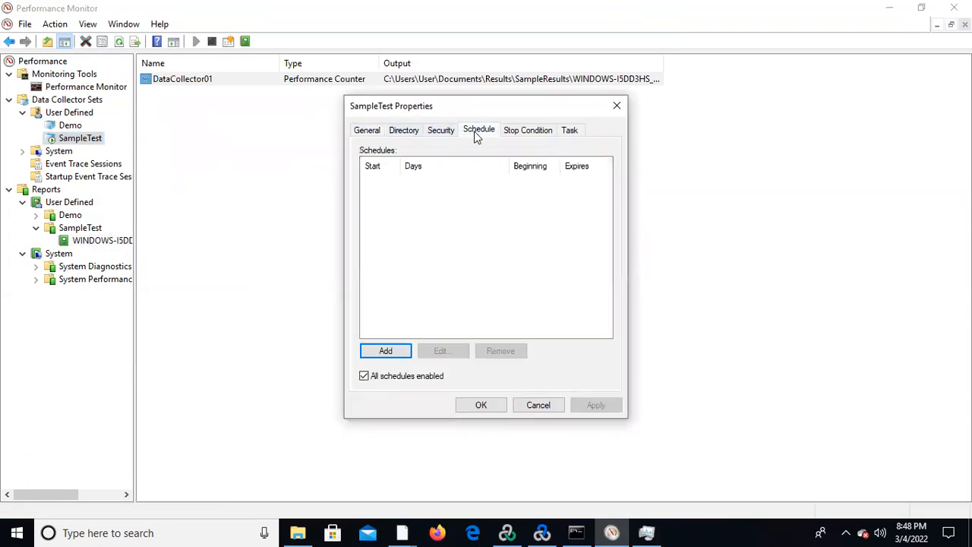
click(386, 351)
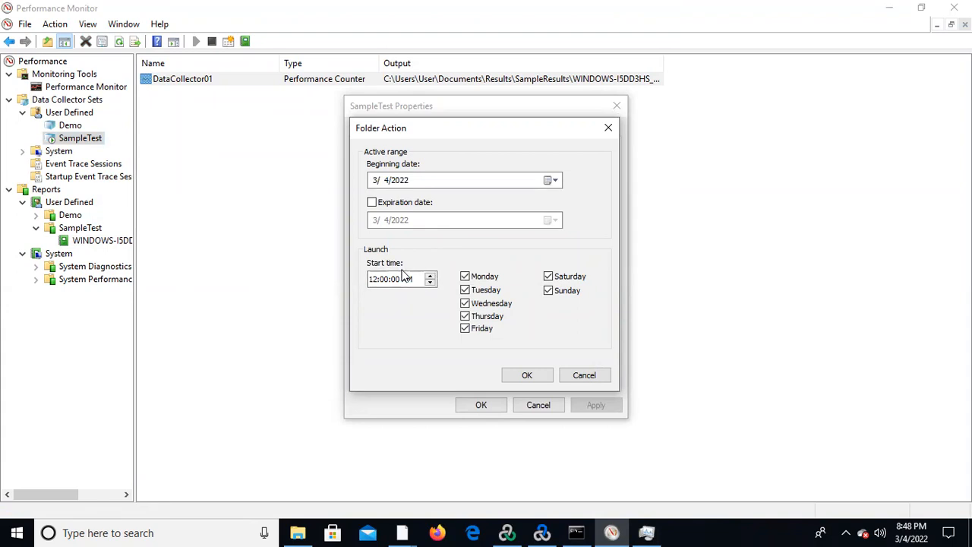
click(465, 316)
click(465, 303)
click(465, 290)
click(465, 276)
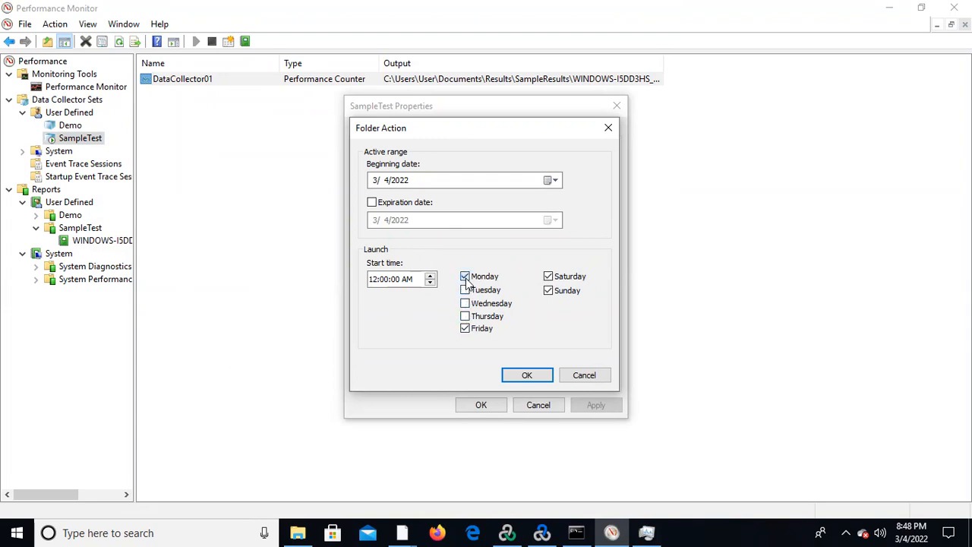
click(549, 278)
click(549, 290)
Set the new schedule's start time to 8:55 PM and confirm the schedule.
click(373, 280)
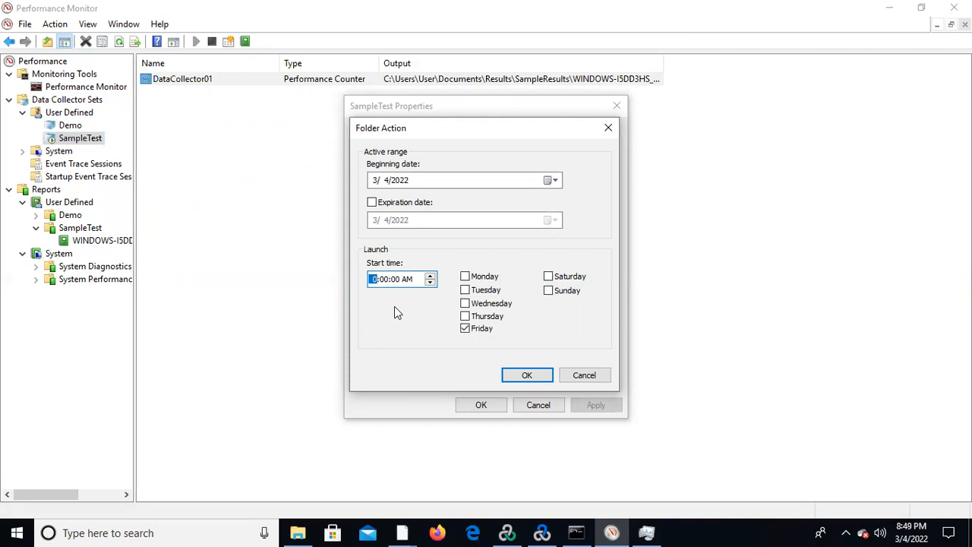
click(384, 280)
text(45)
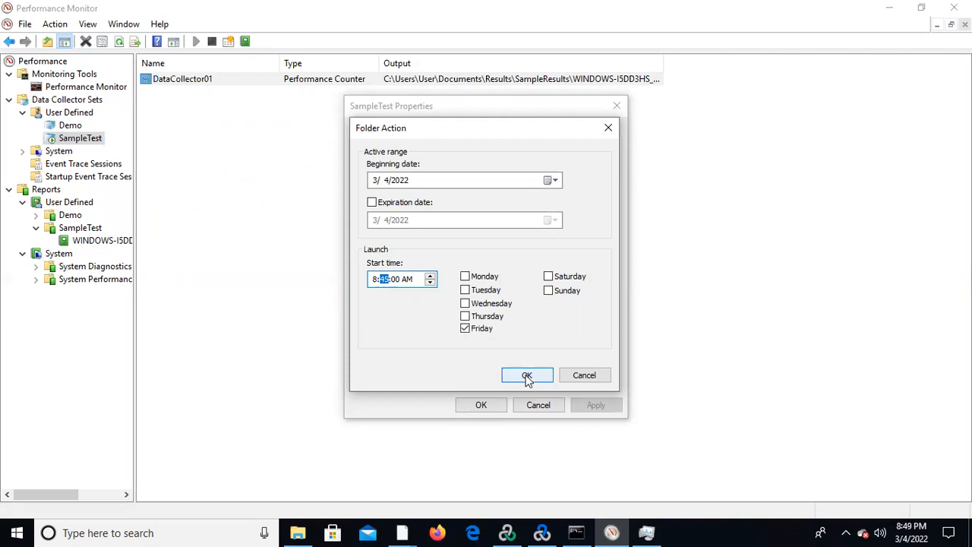
click(375, 281)
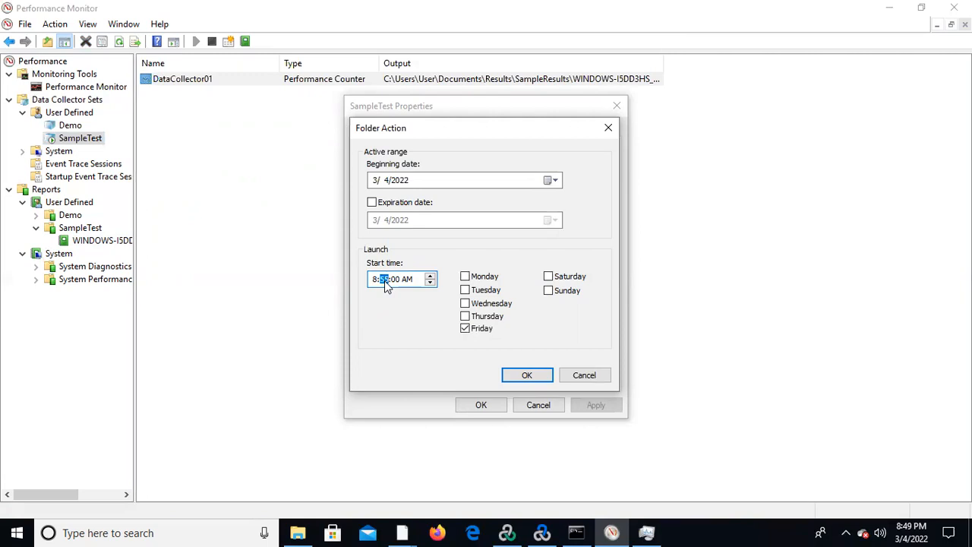
click(406, 281)
click(526, 375)
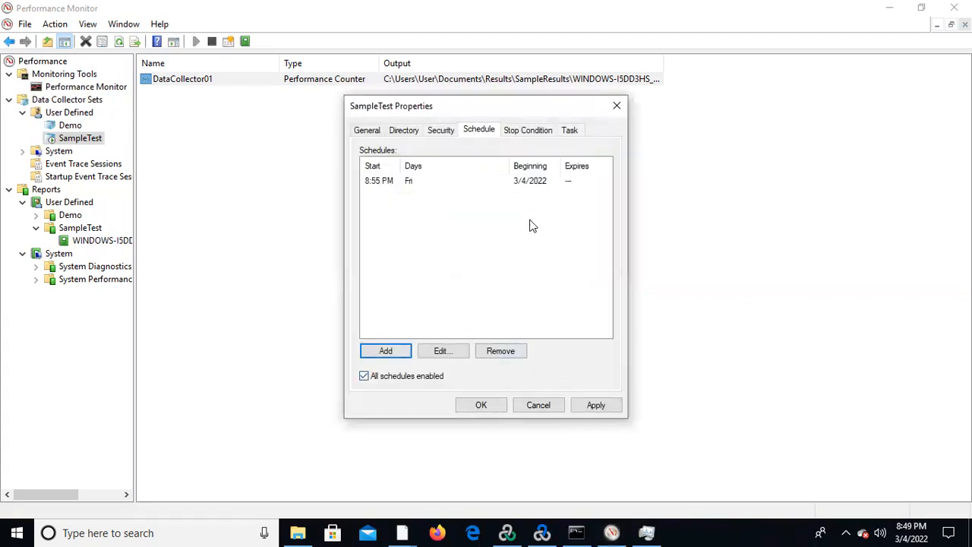
Set SampleTest's stop conditions to an overall duration of 300 seconds and a maximum size of 100 MB, and save the properties.
click(529, 133)
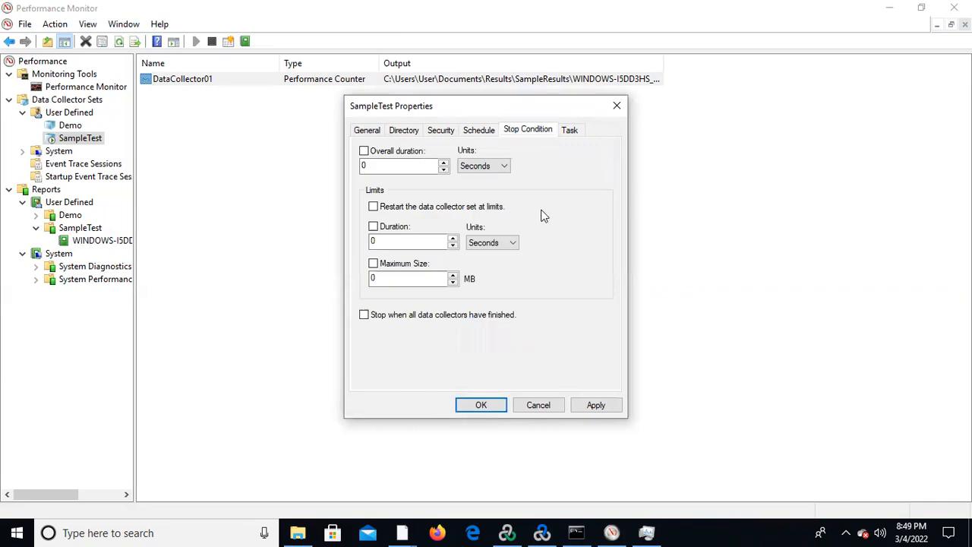
click(392, 166)
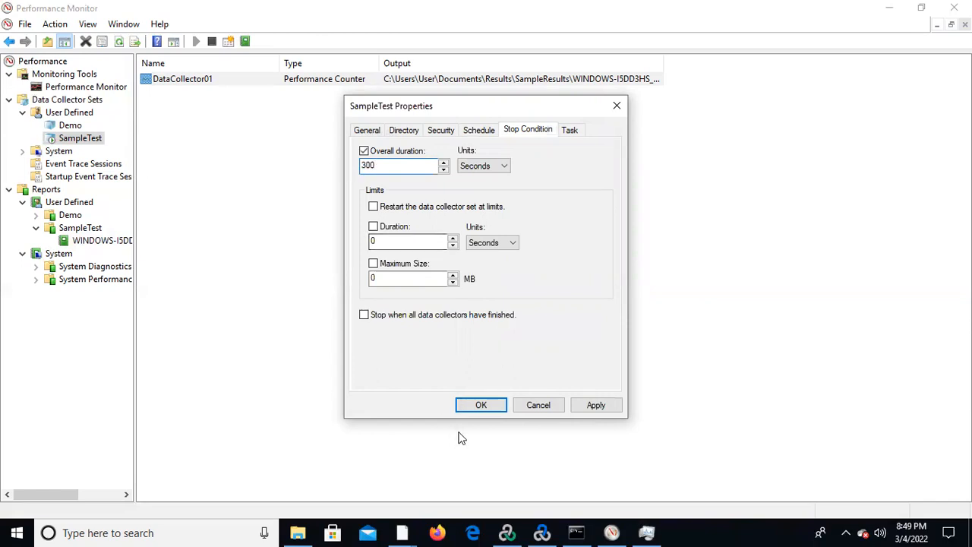
click(495, 408)
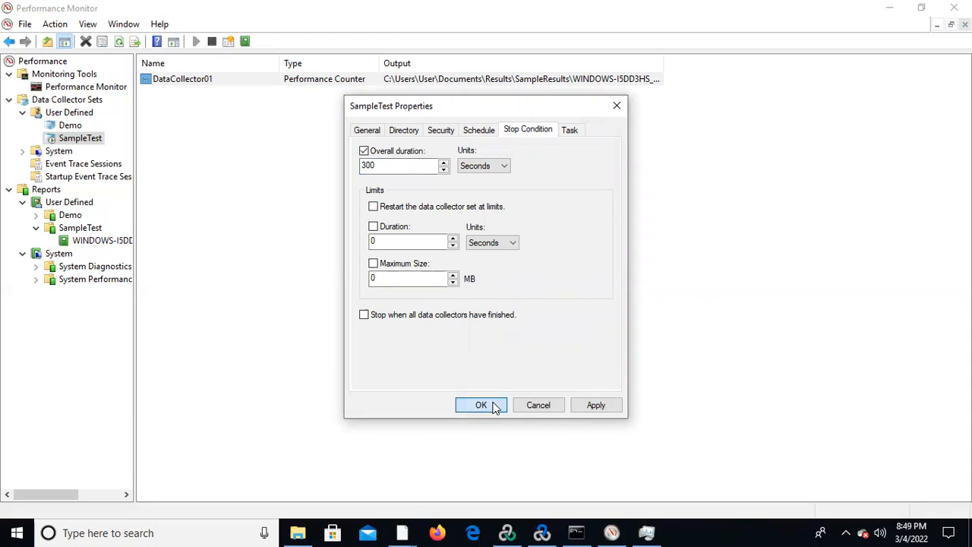
click(390, 279)
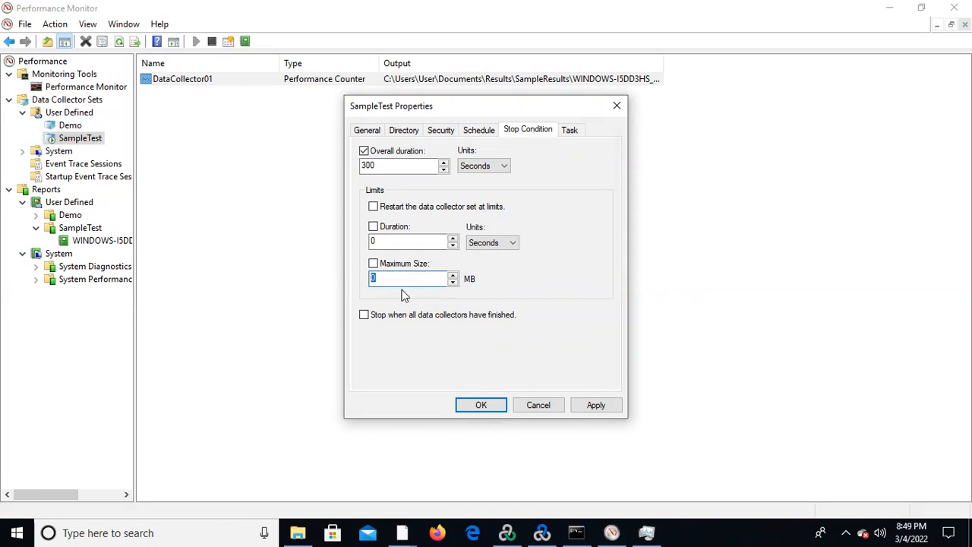
text(100)
click(481, 407)
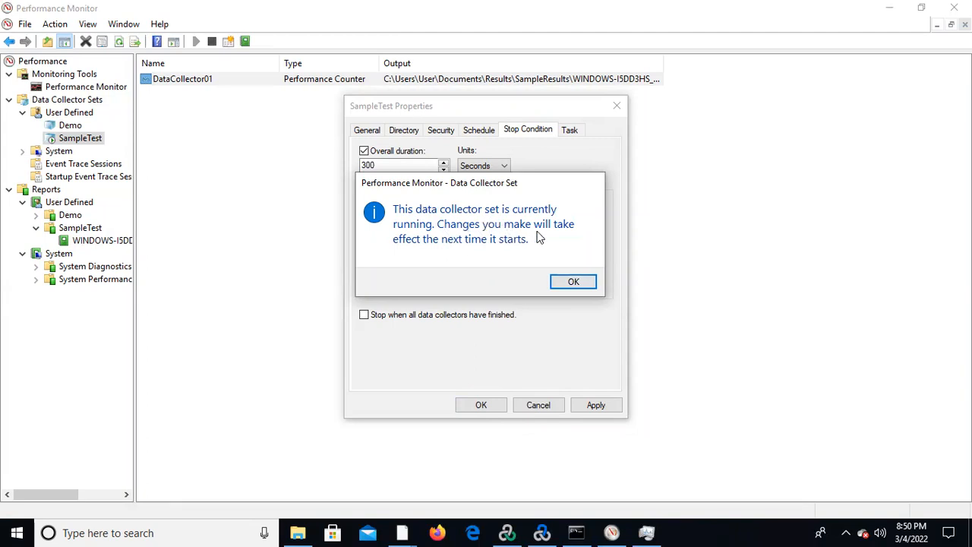
click(573, 282)
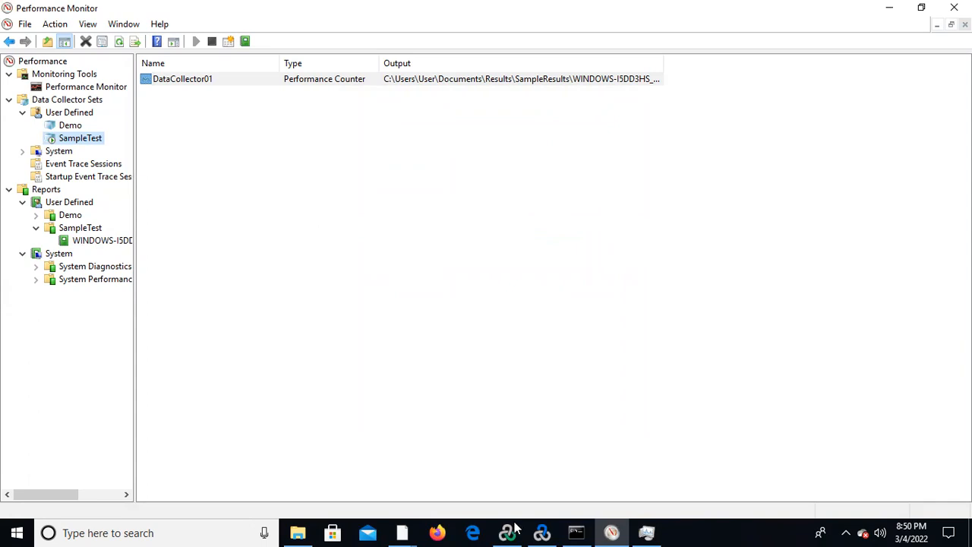
Check the running scenario in LoadRunner Controller and return to Performance Monitor to view the SampleTest report status.
mouse_move(515, 530)
click(531, 481)
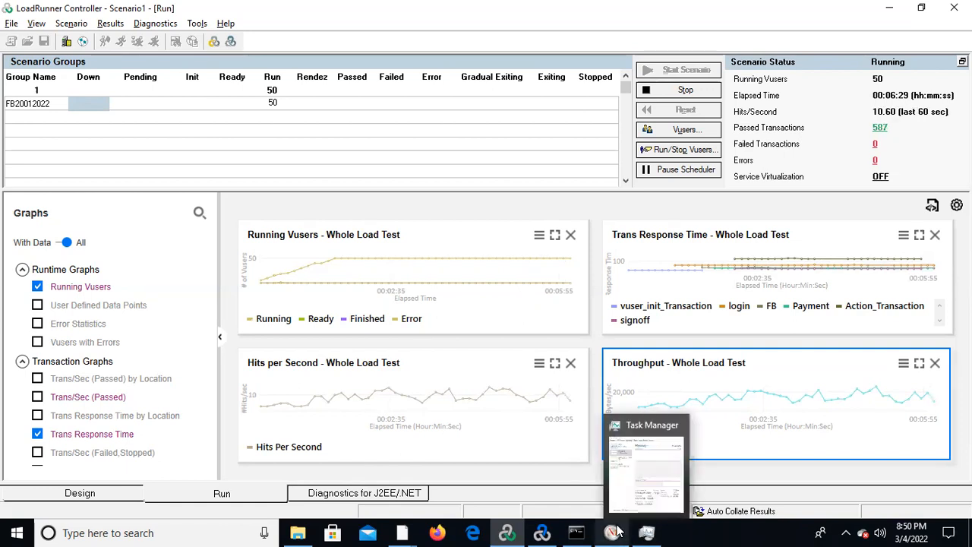
mouse_move(611, 533)
click(621, 484)
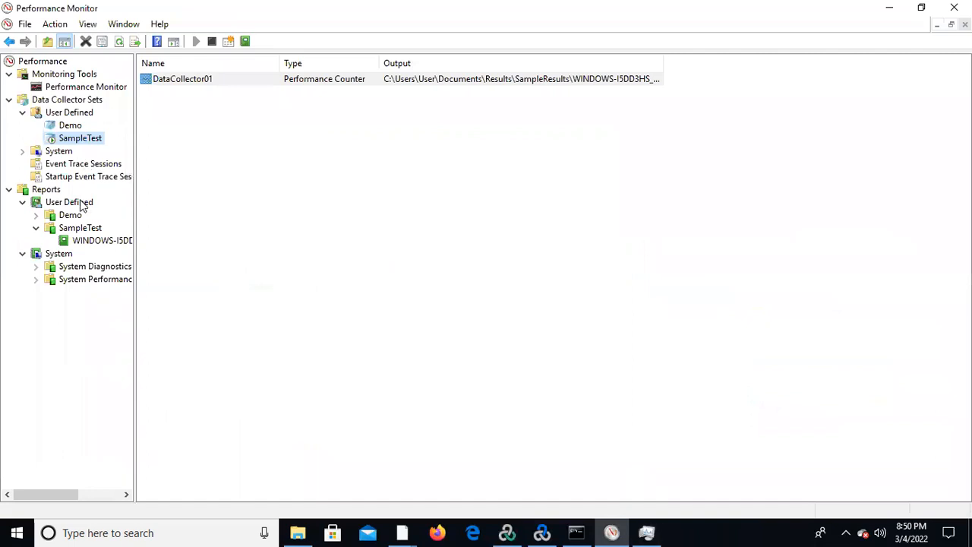
click(109, 243)
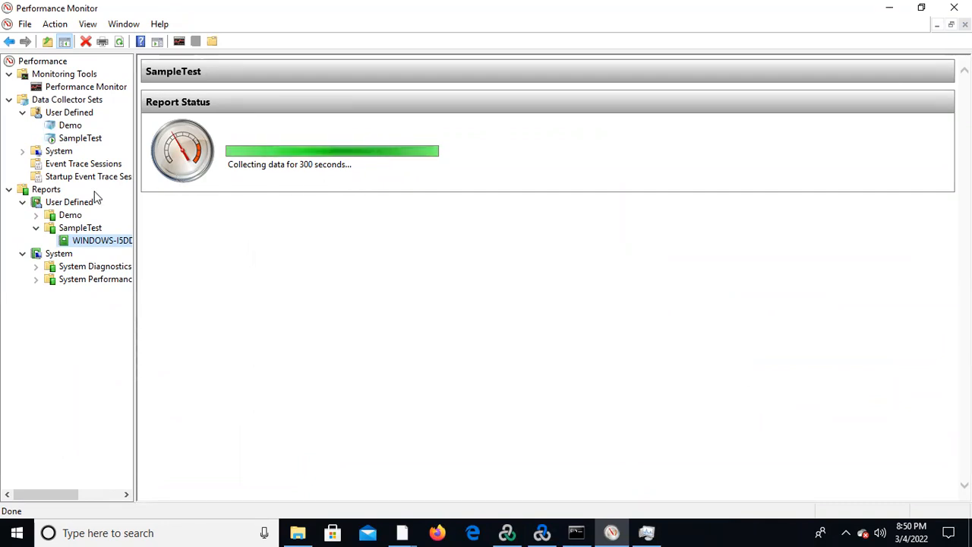
click(299, 532)
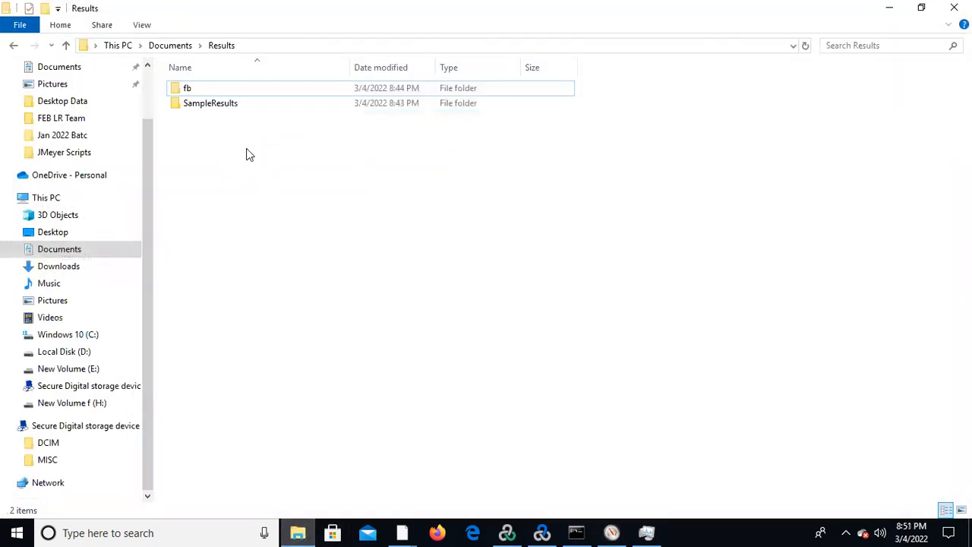
double_click(225, 108)
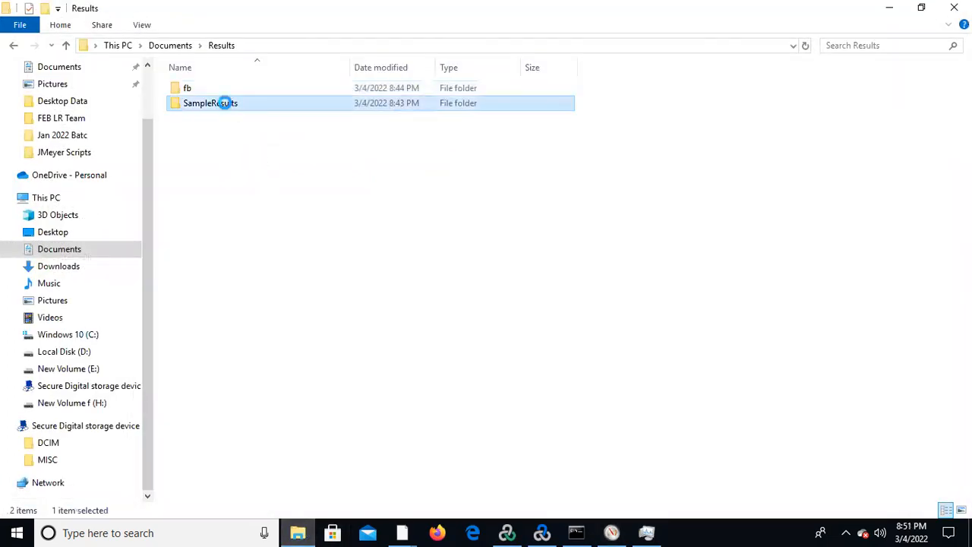
click(502, 283)
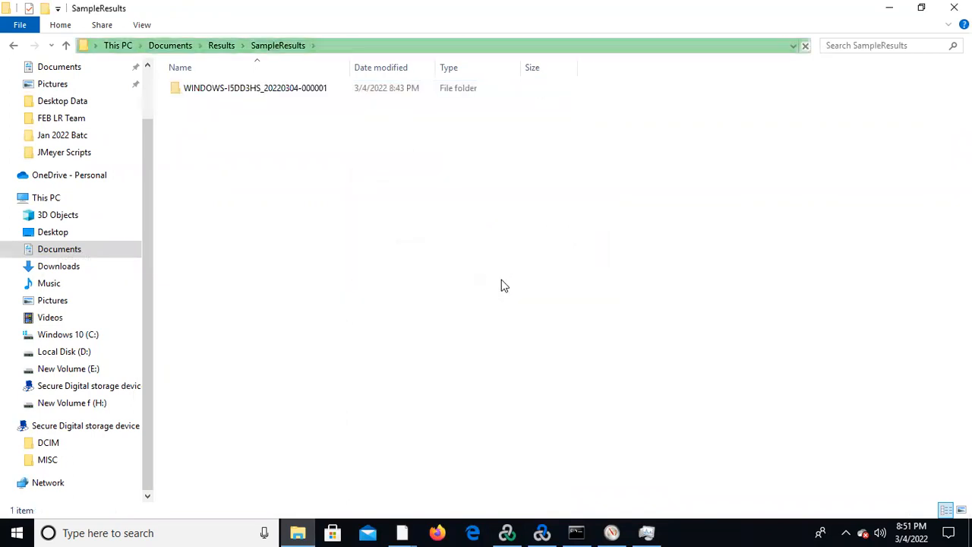
double_click(267, 89)
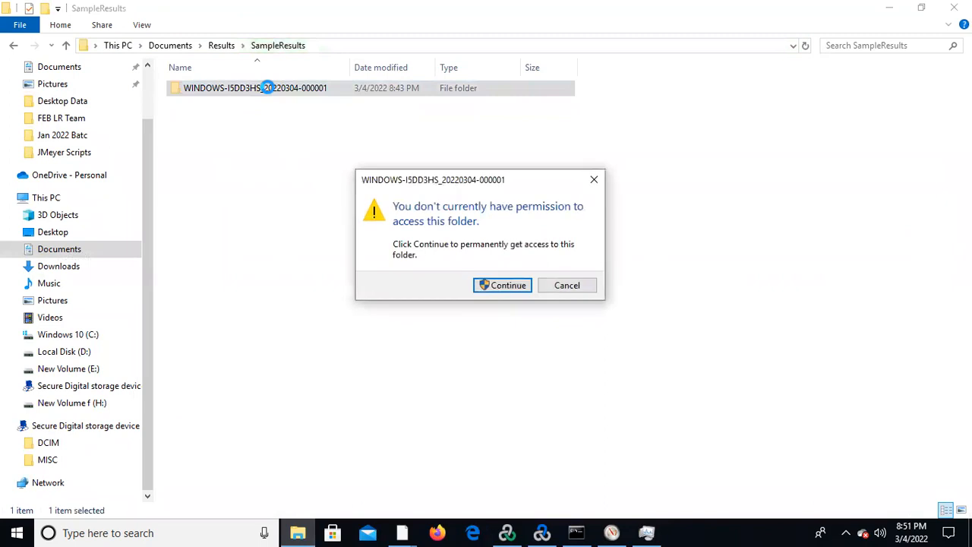
click(503, 286)
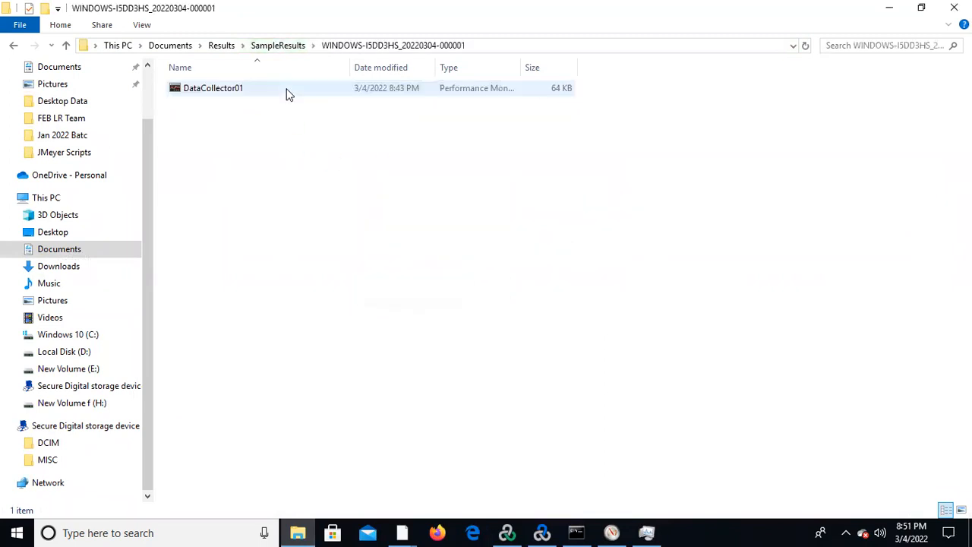
Open the DataCollector01 log in Performance Monitor to view its graph, and close that window.
double_click(244, 89)
right_click(245, 90)
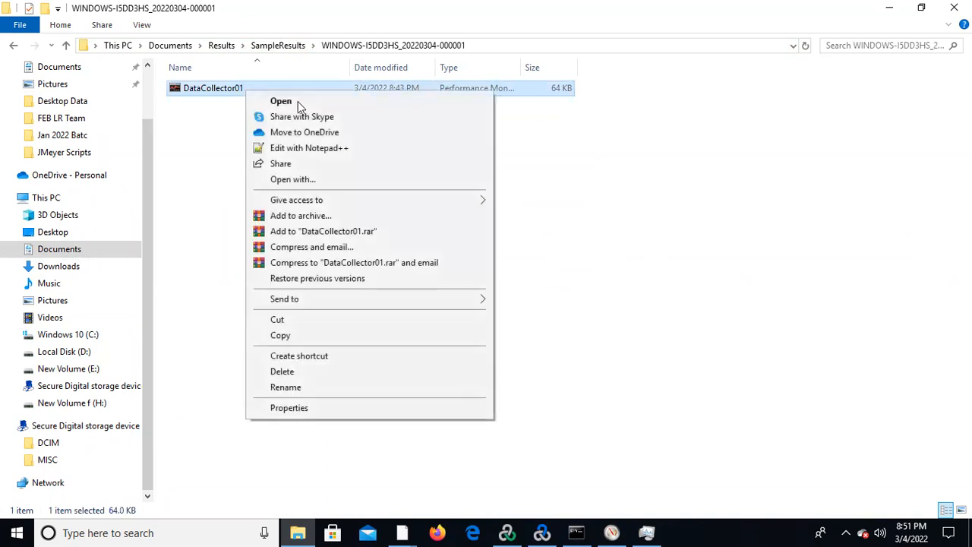
click(318, 104)
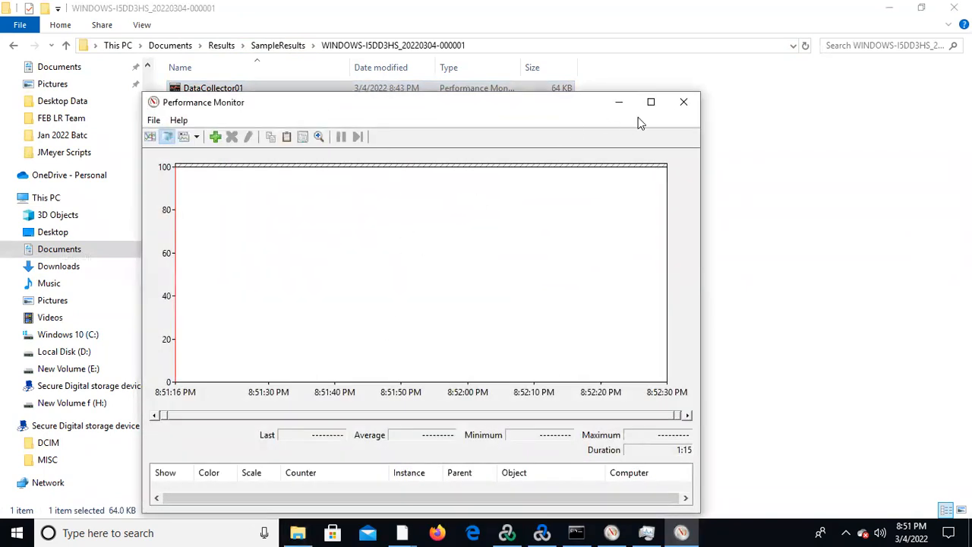
click(684, 103)
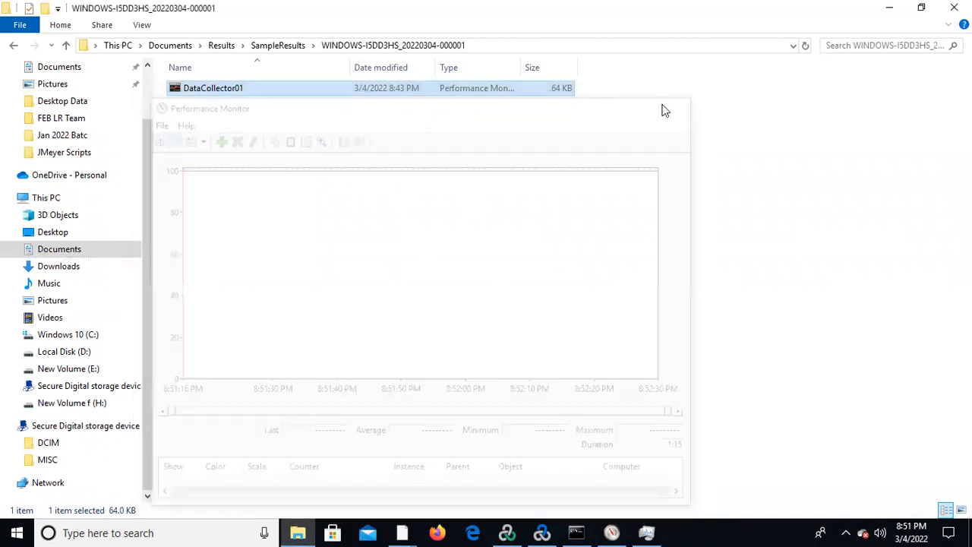
Go back up to the Results folder and minimize File Explorer.
click(14, 47)
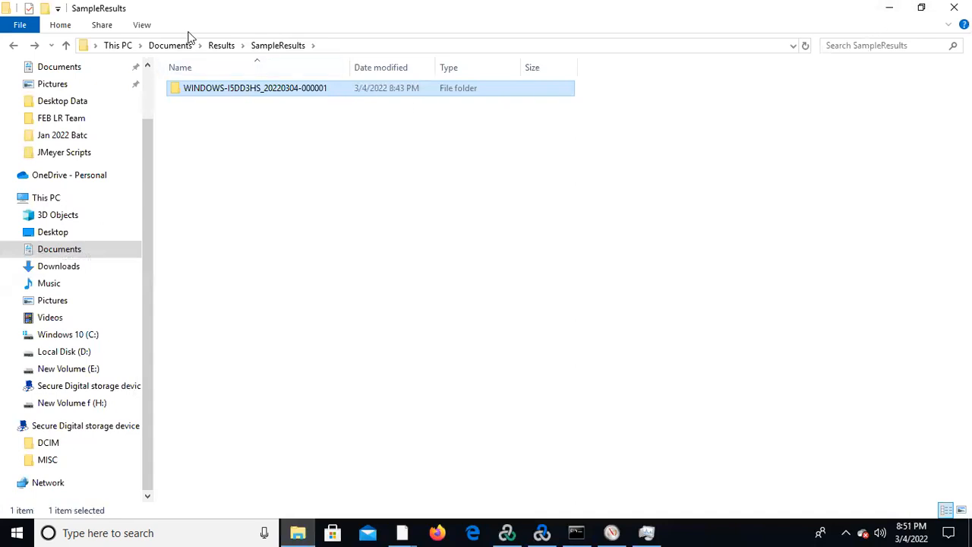
click(219, 45)
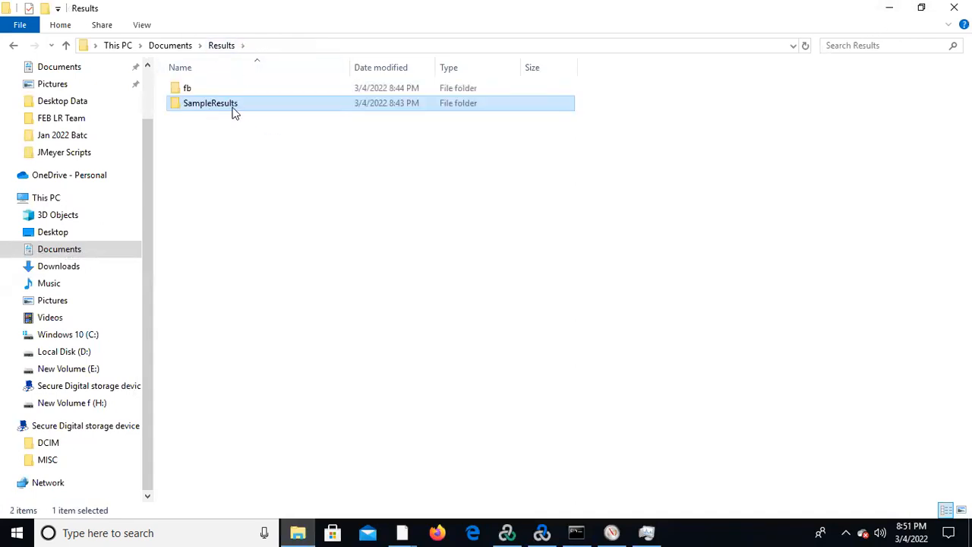
click(889, 9)
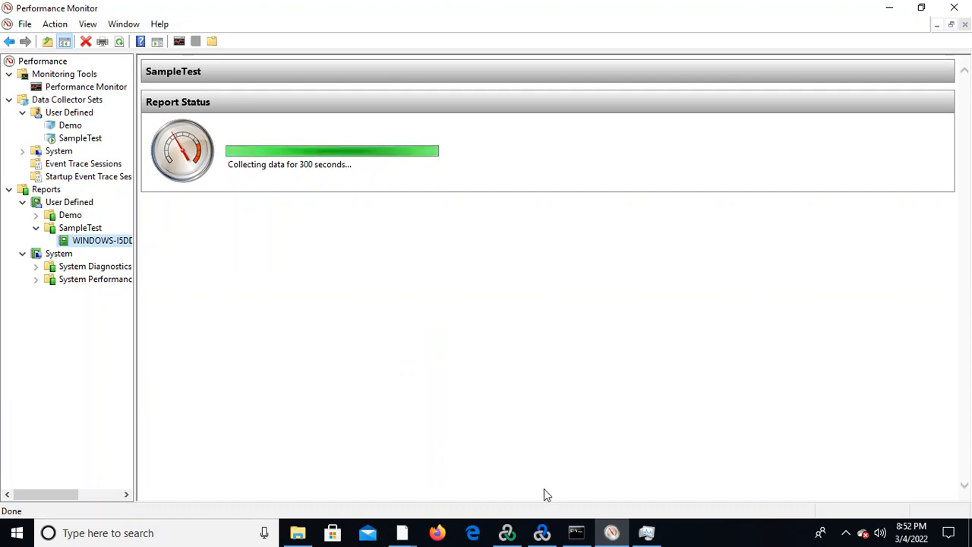
Check the scenario status and run graphs in LoadRunner Controller, and switch back to Performance Monitor.
mouse_move(542, 532)
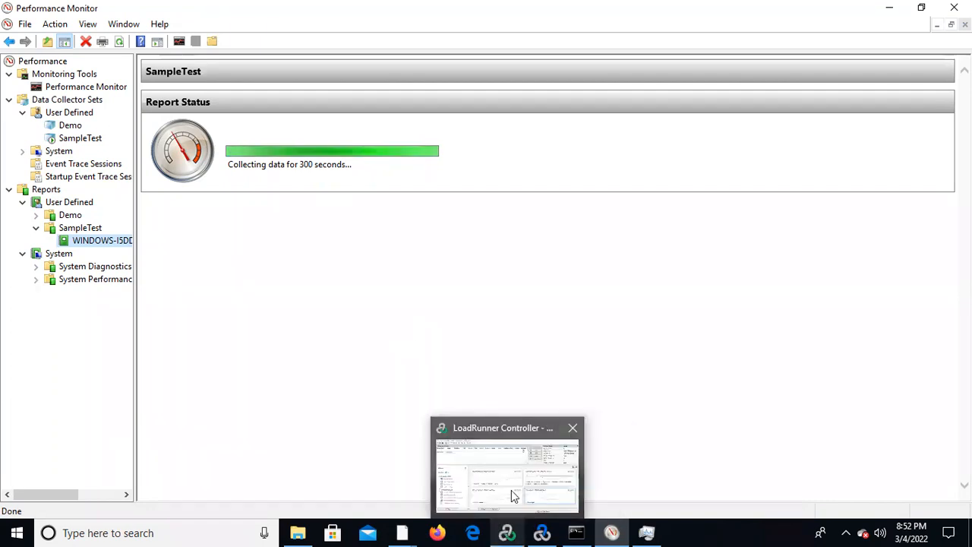
click(511, 490)
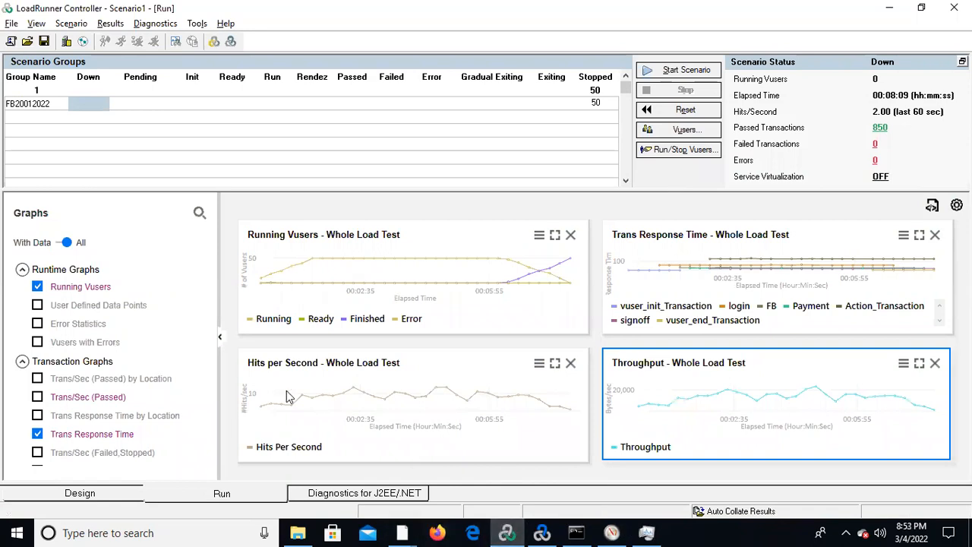
key(alt+Tab)
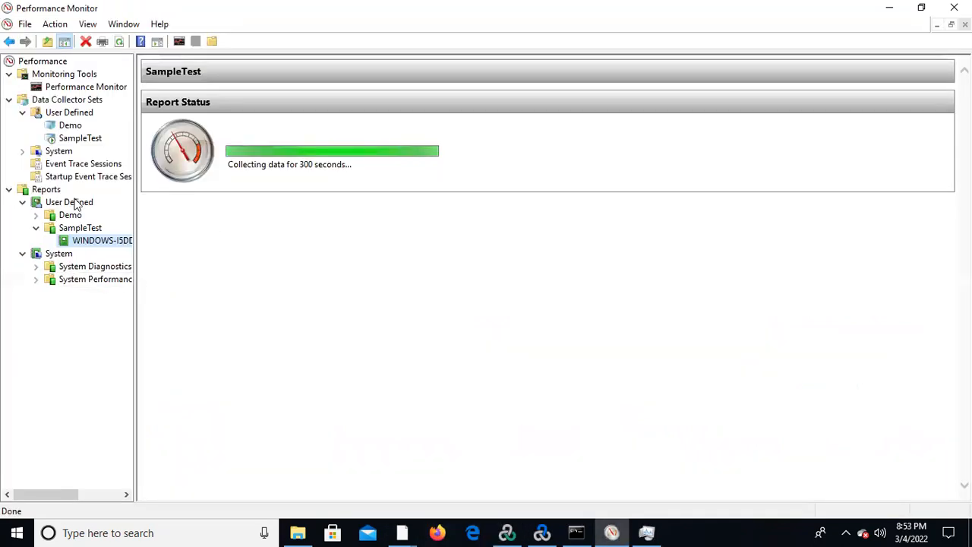
Stop the SampleTest data collector set and open its collected report under the user-defined reports.
click(80, 138)
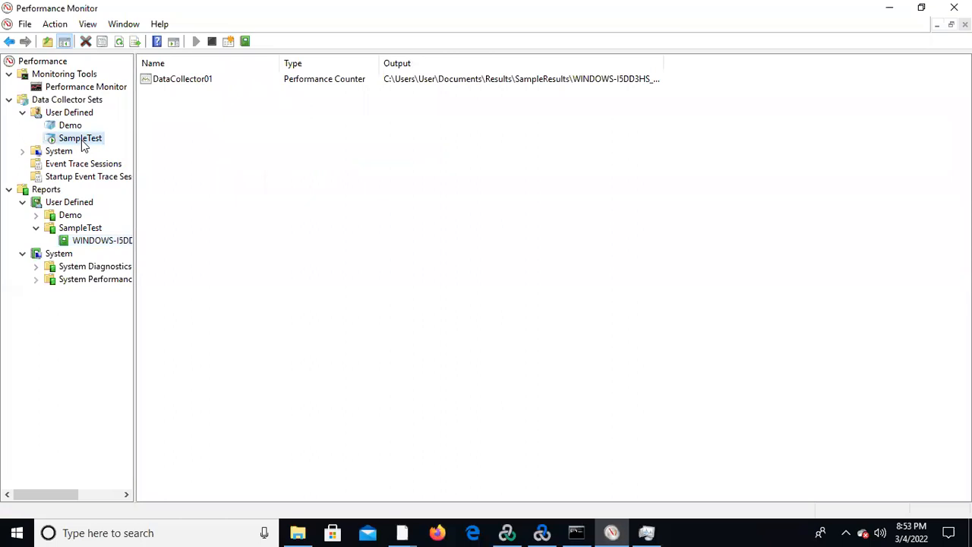
right_click(82, 140)
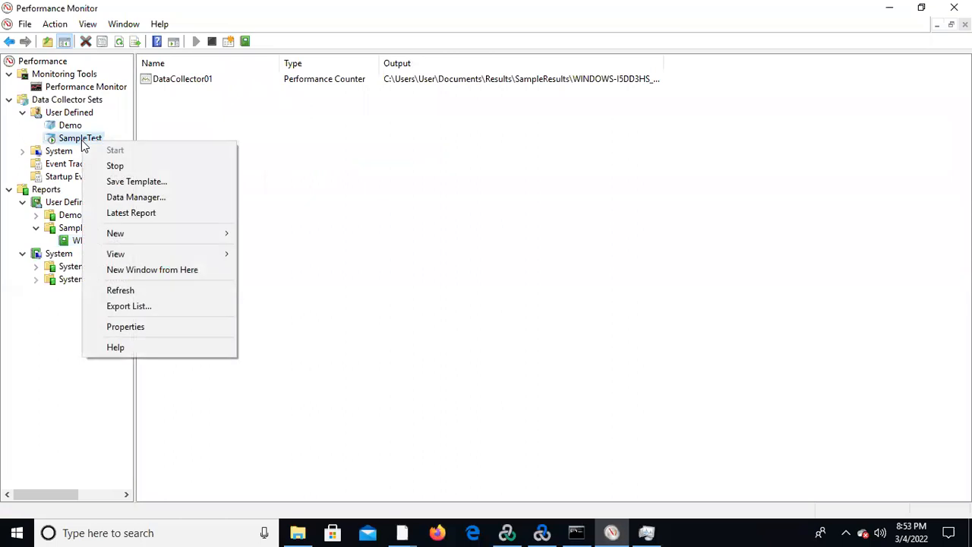
click(125, 165)
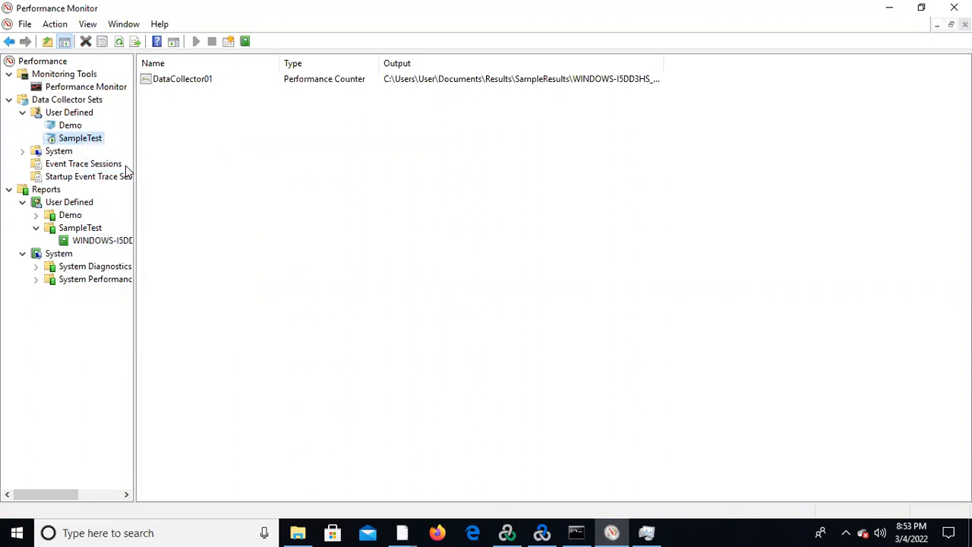
click(111, 241)
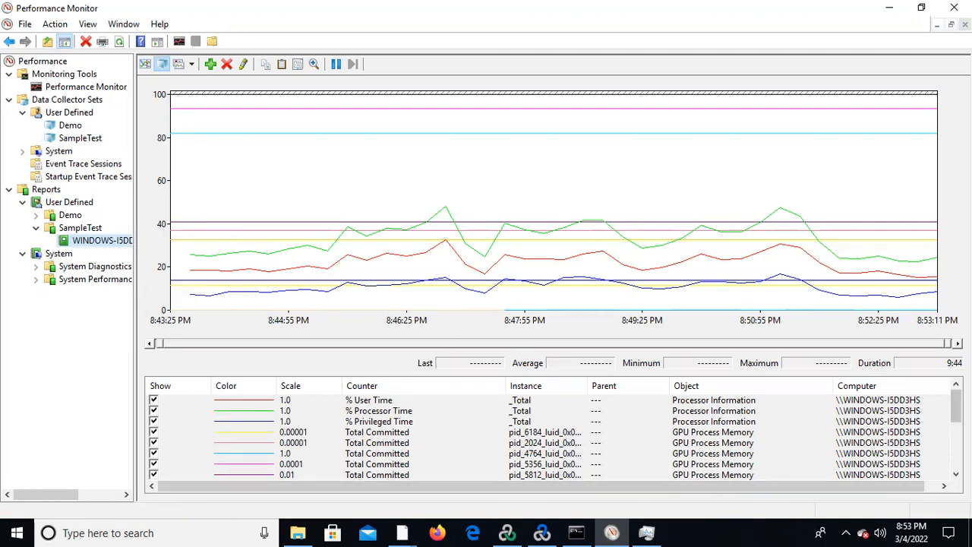
Examine the report's statistics for % Privileged Time and for several GPU Process Memory Total Committed and Local Usage instances.
mouse_move(956, 406)
mouse_down()
mouse_move(956, 446)
mouse_move(956, 405)
mouse_up()
click(411, 426)
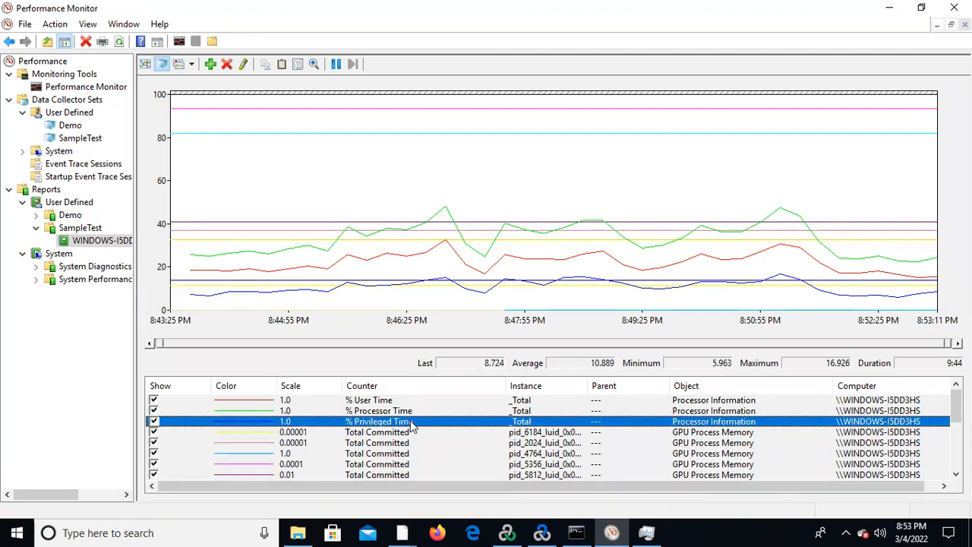
click(384, 433)
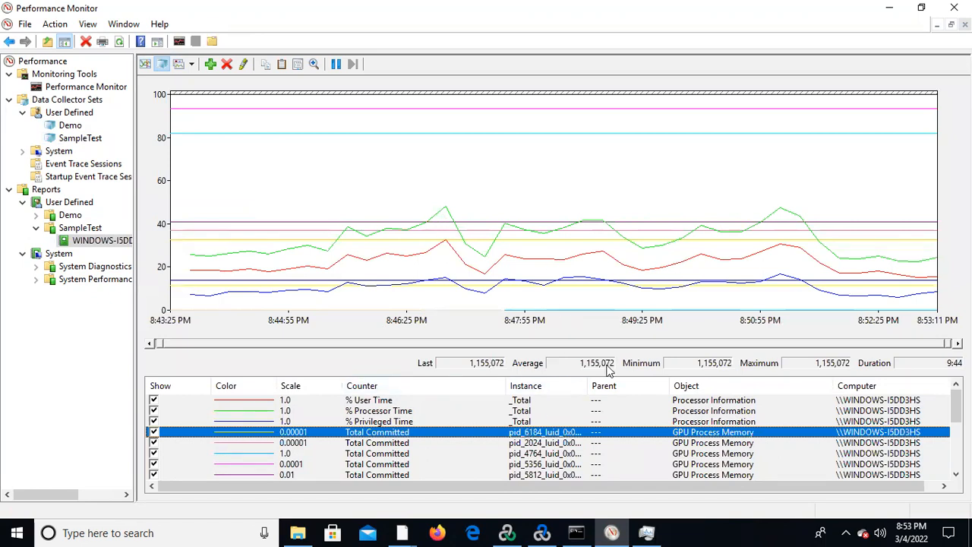
click(393, 453)
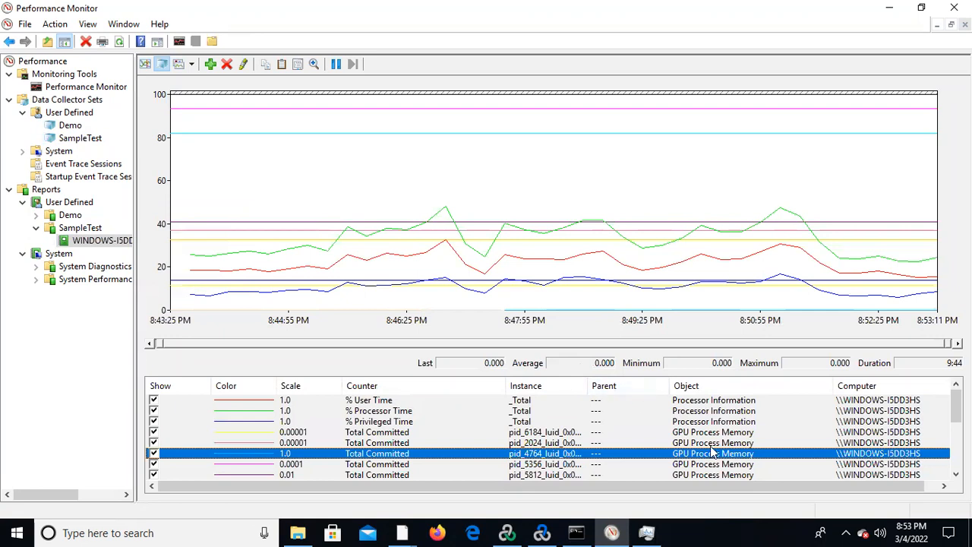
scroll(487, 445, down, 4)
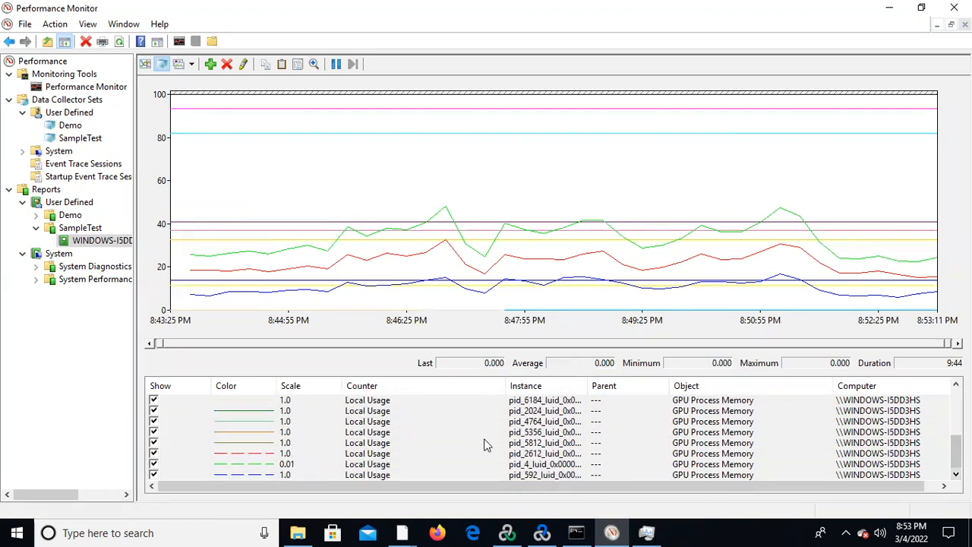
click(370, 444)
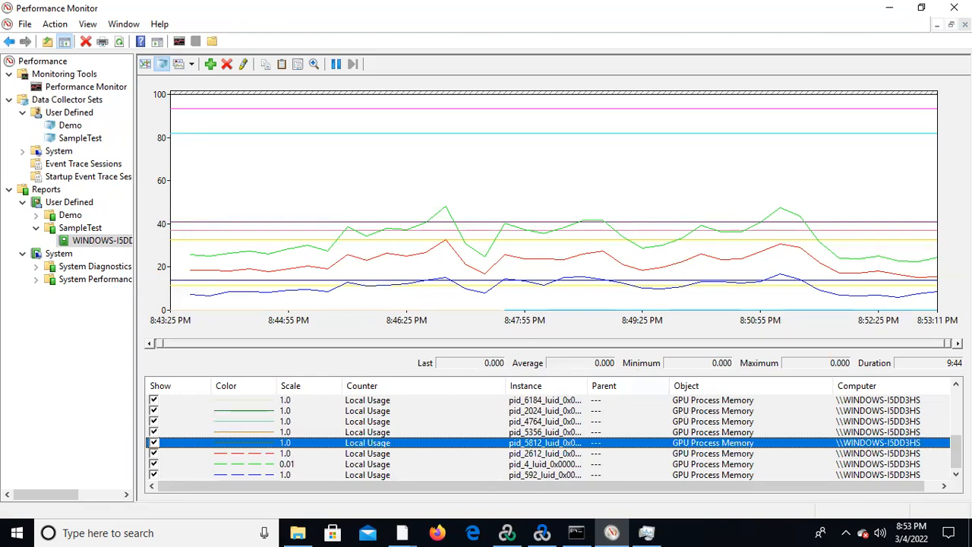
drag(957, 453, 957, 442)
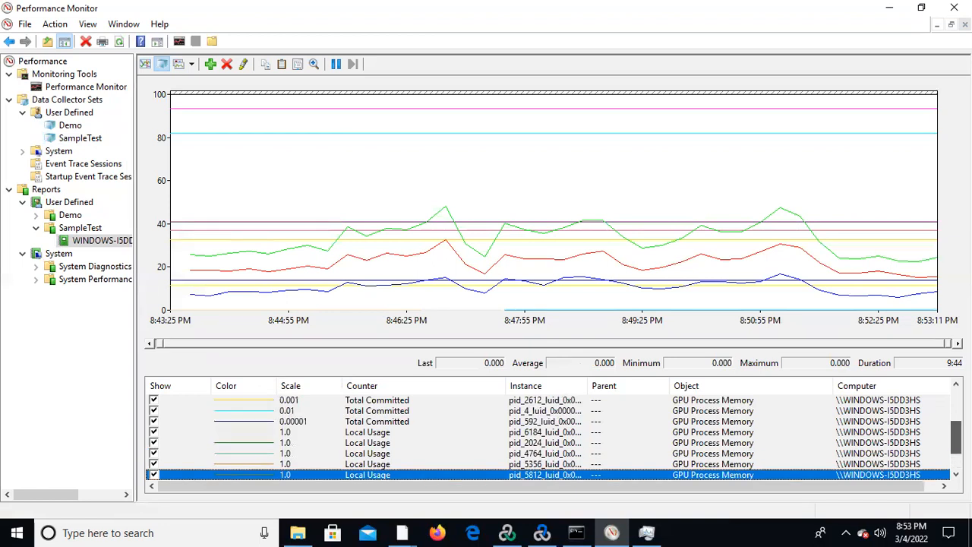
click(488, 422)
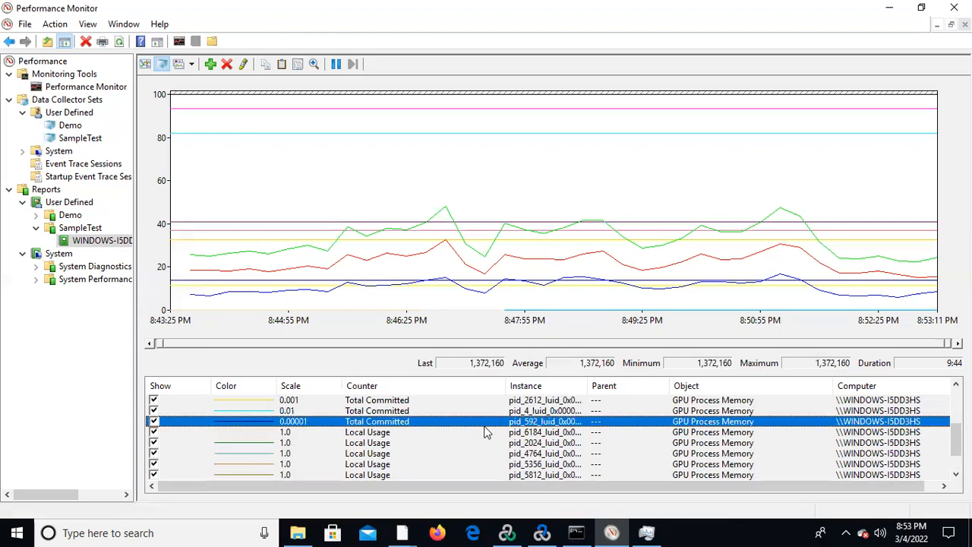
drag(957, 449, 957, 414)
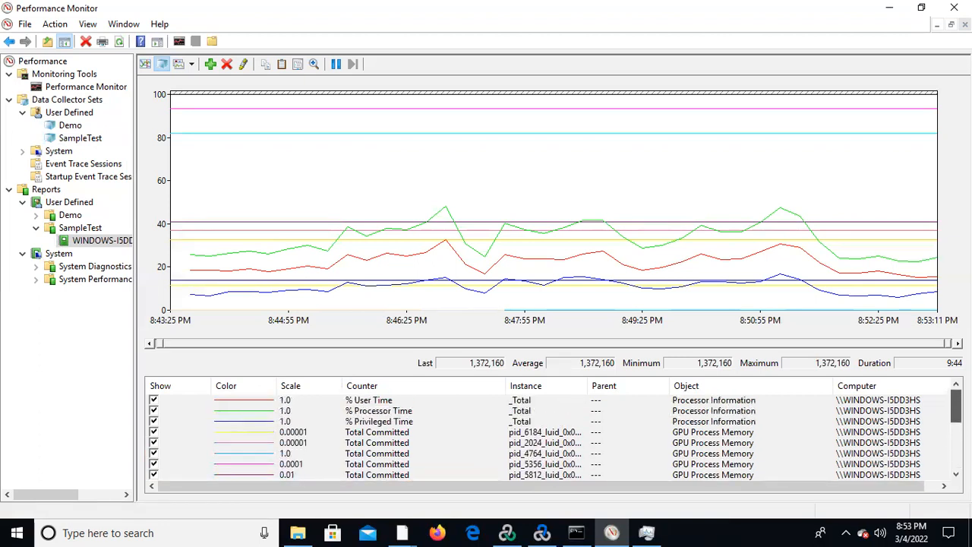
Review the average, minimum and maximum values of % Processor Time, % Privileged Time and % User Time in the report.
click(411, 414)
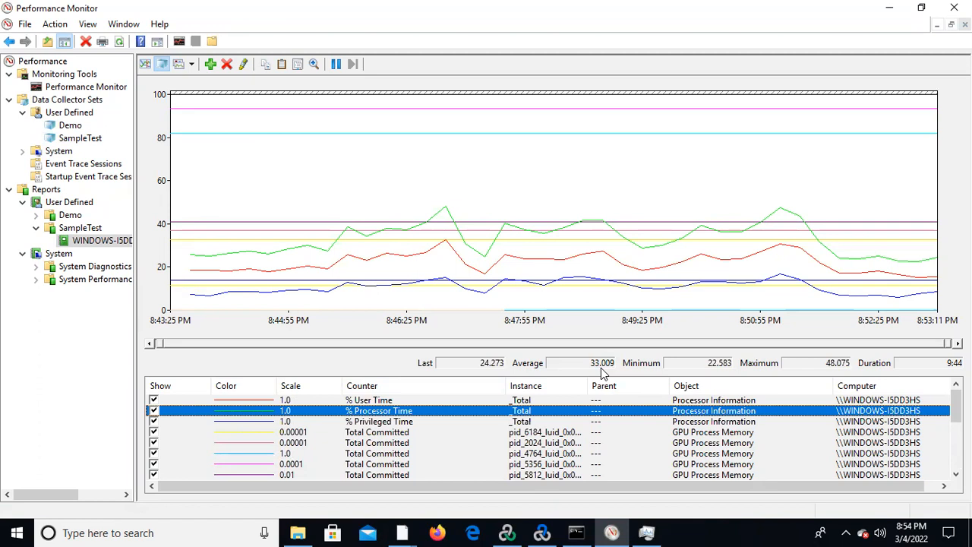
click(386, 422)
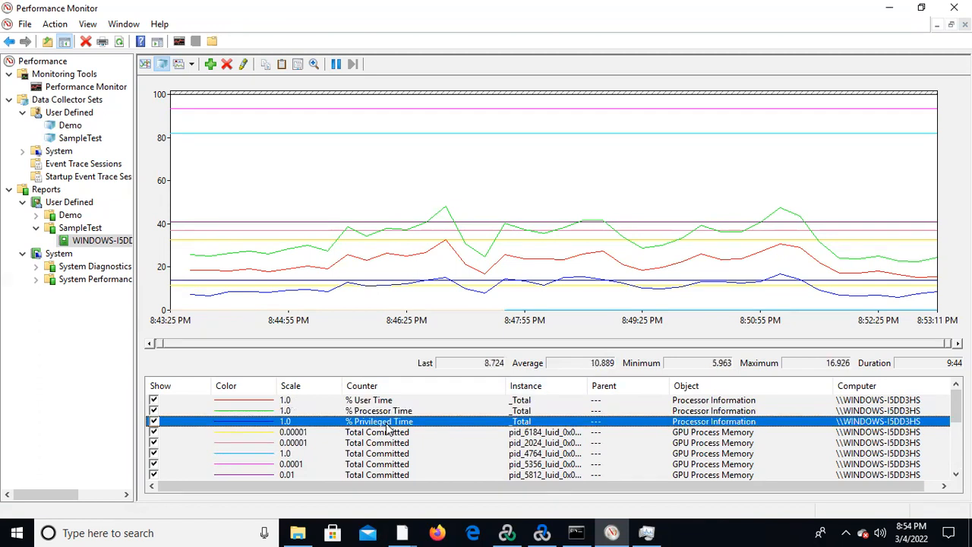
click(420, 401)
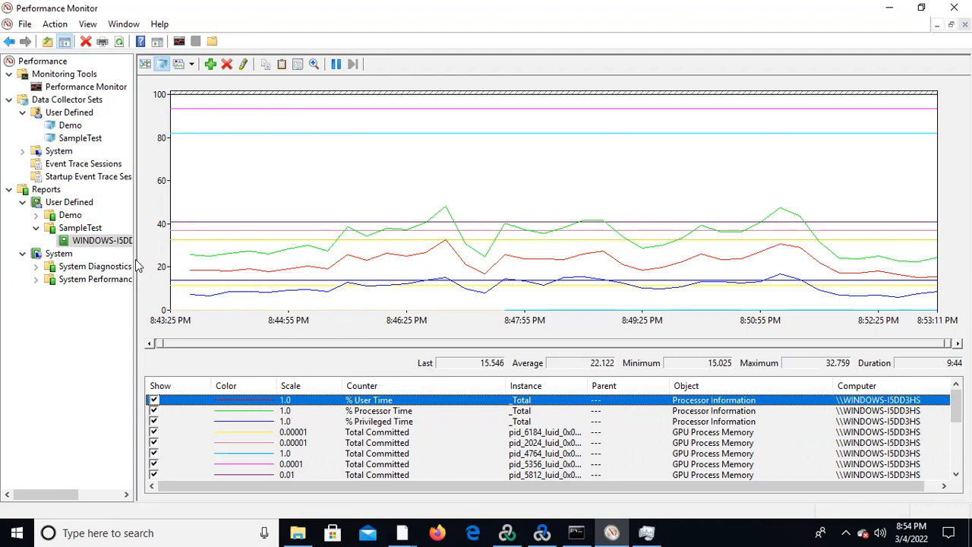
click(25, 23)
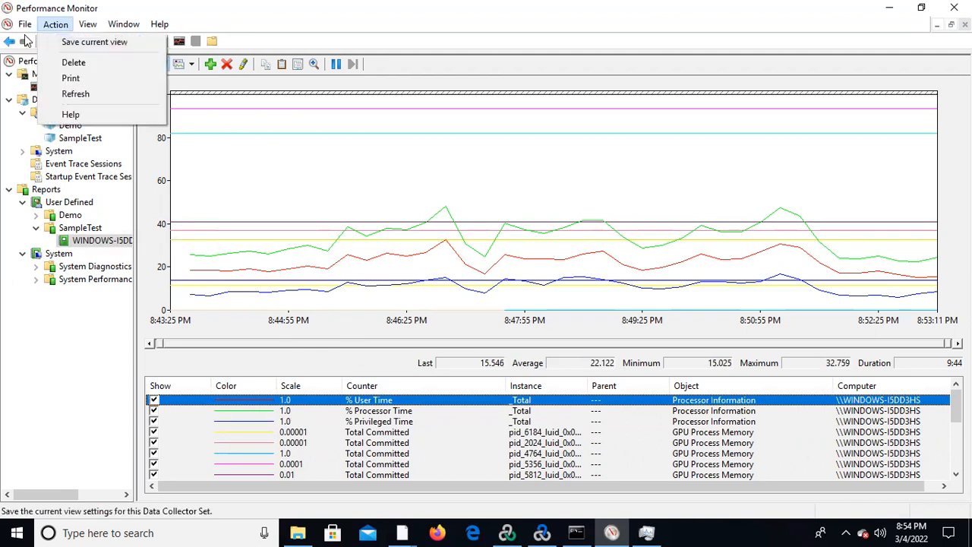
mouse_move(124, 23)
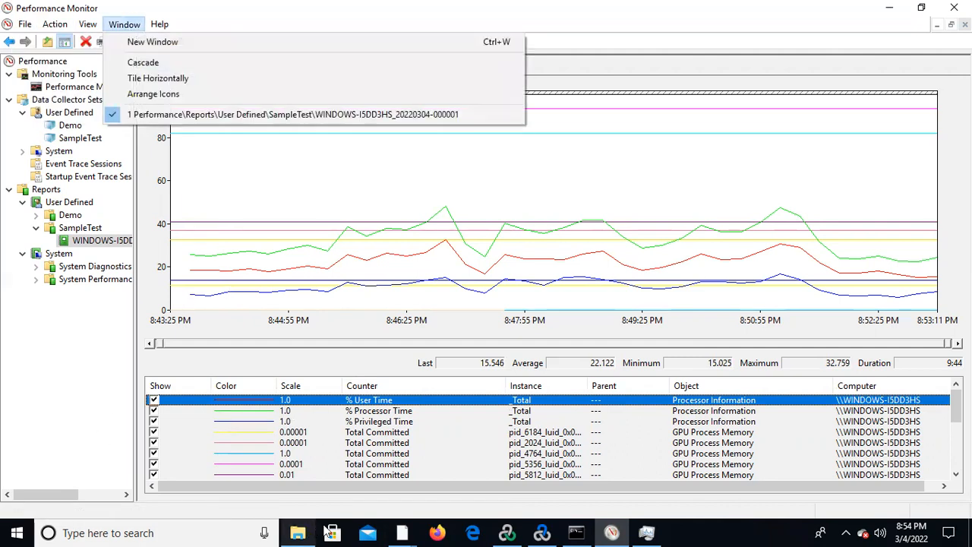
click(296, 533)
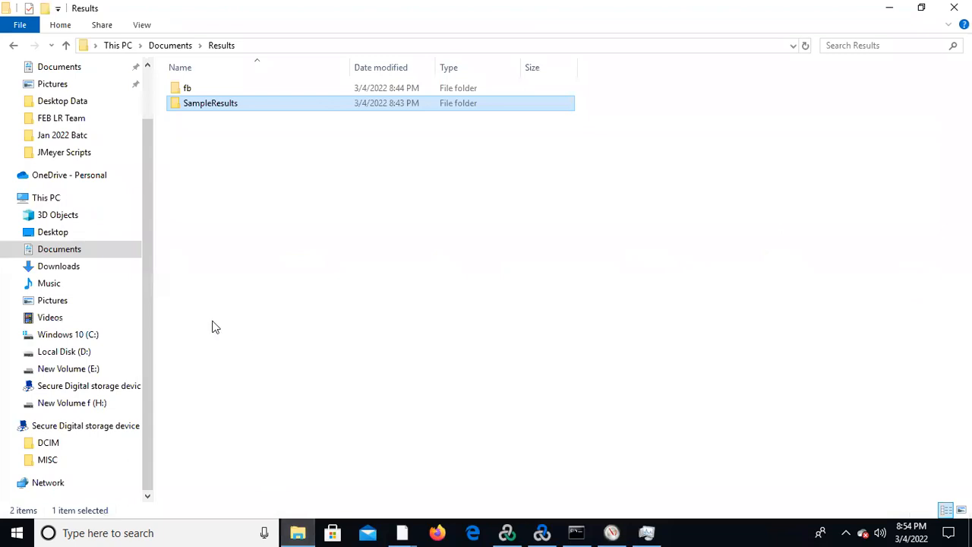
double_click(261, 104)
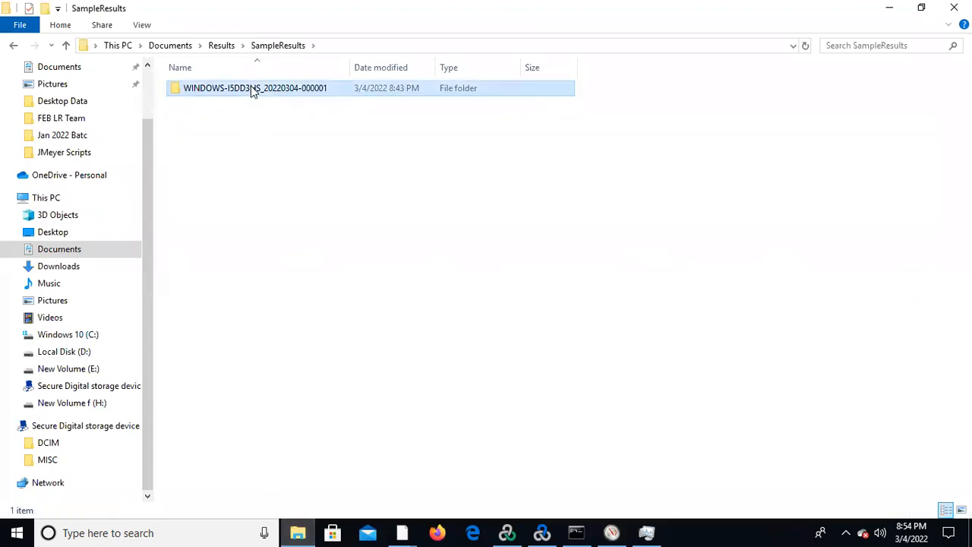
double_click(254, 89)
right_click(245, 90)
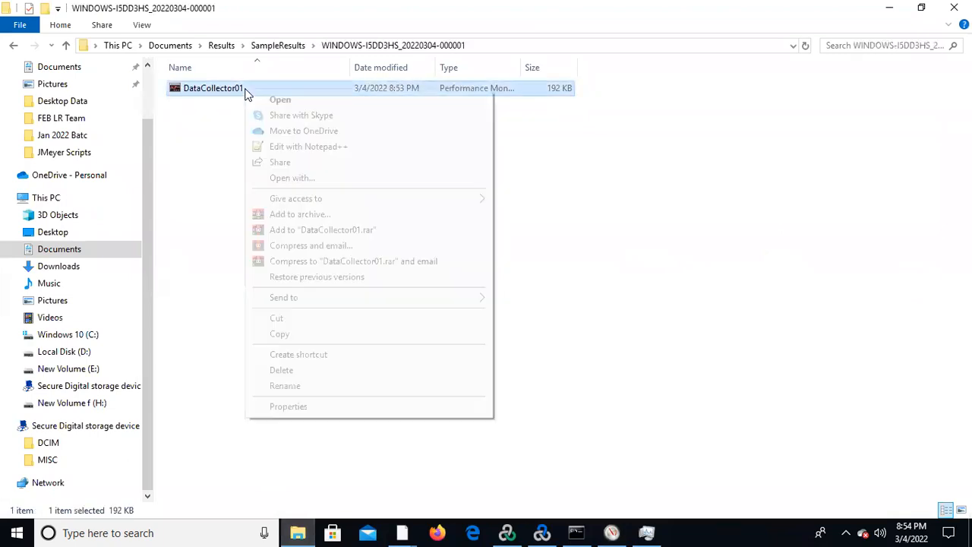
click(303, 101)
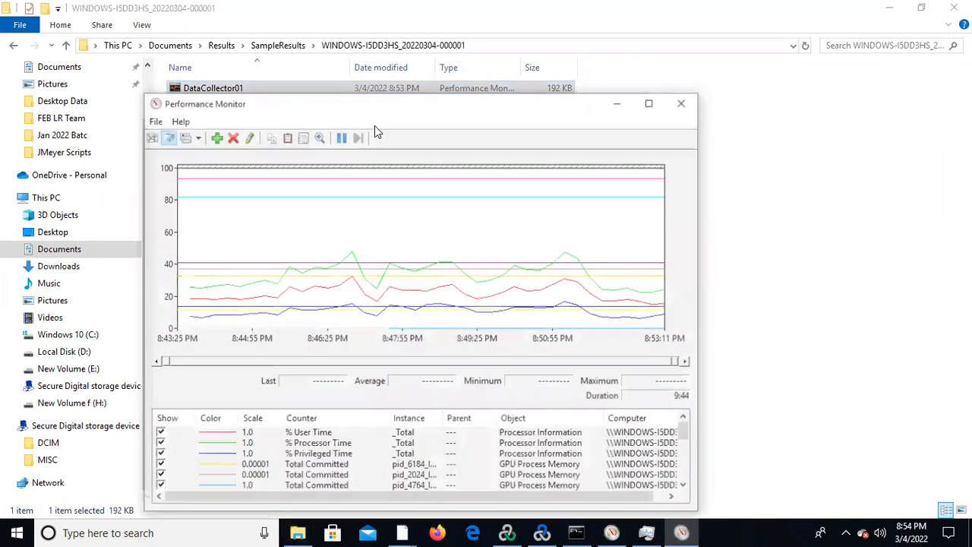
Maximize the log window and examine the statistics of its User Time, Total Committed and Processor Time counters.
click(651, 101)
click(194, 452)
click(184, 419)
click(190, 483)
click(322, 431)
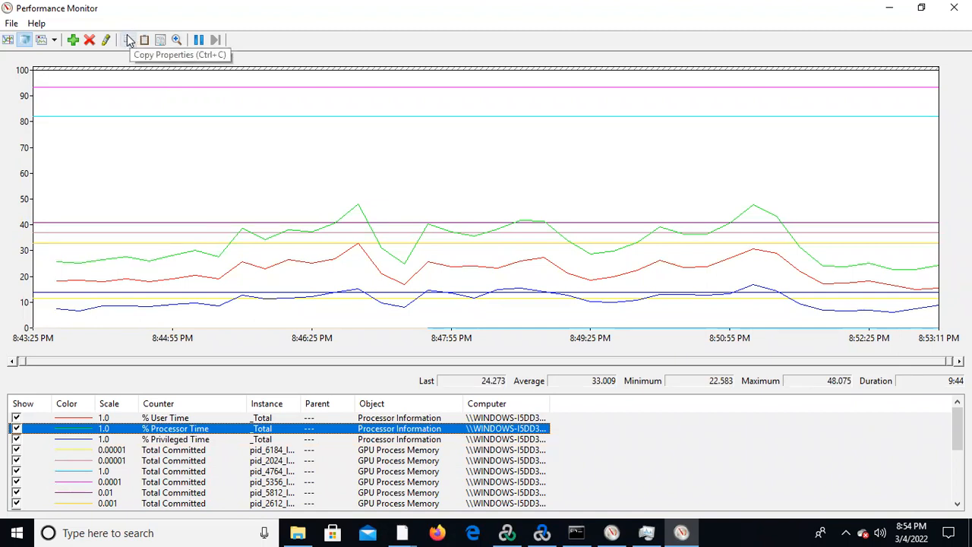
Open the graph type choices for the DataCollector01 log.
click(54, 40)
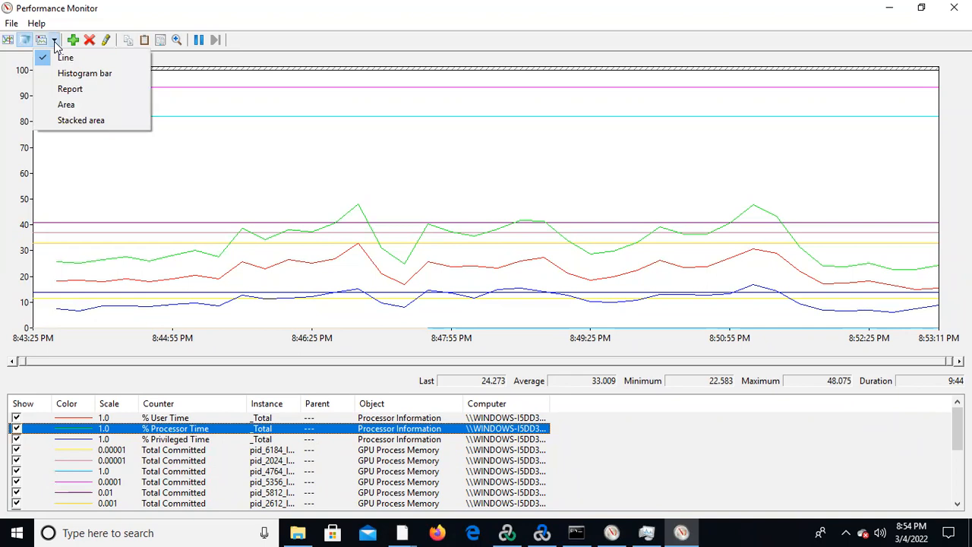